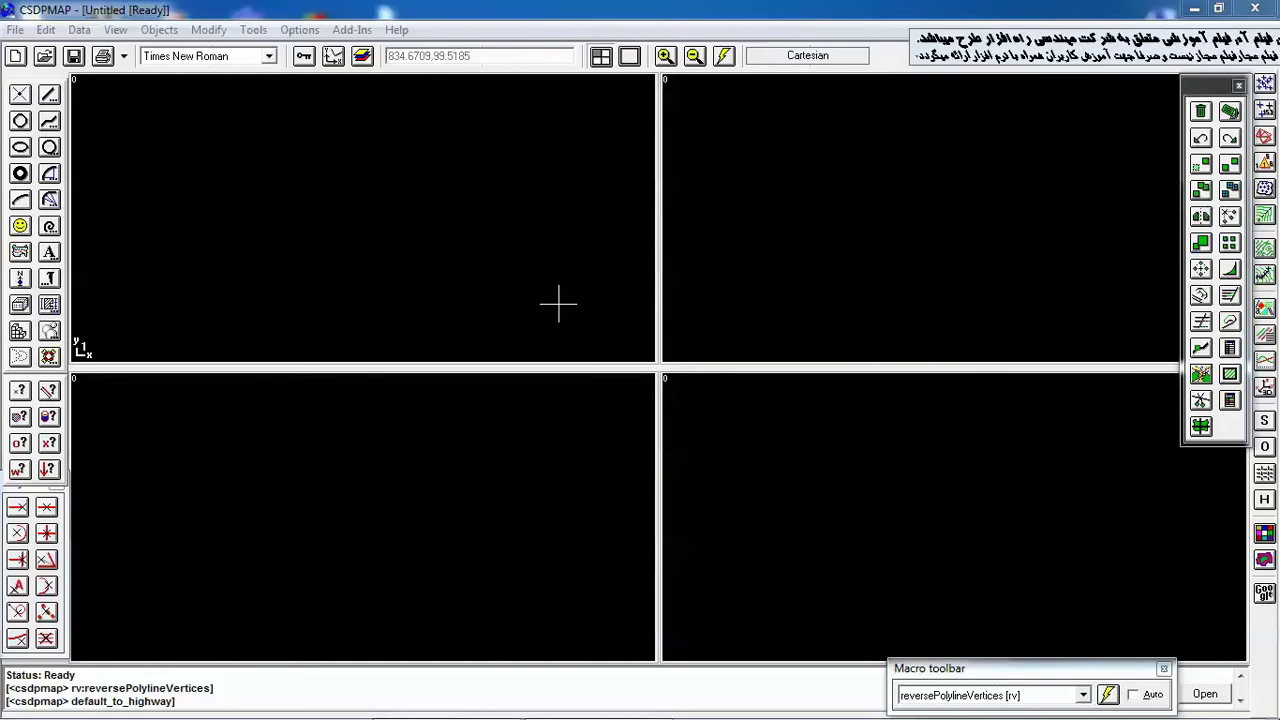
Step: Open the recent project FRACTALS_01.MAP, accept its project summary and display the fractals surface with its control center
{"action": "left_click", "coordinate": [16, 32]}
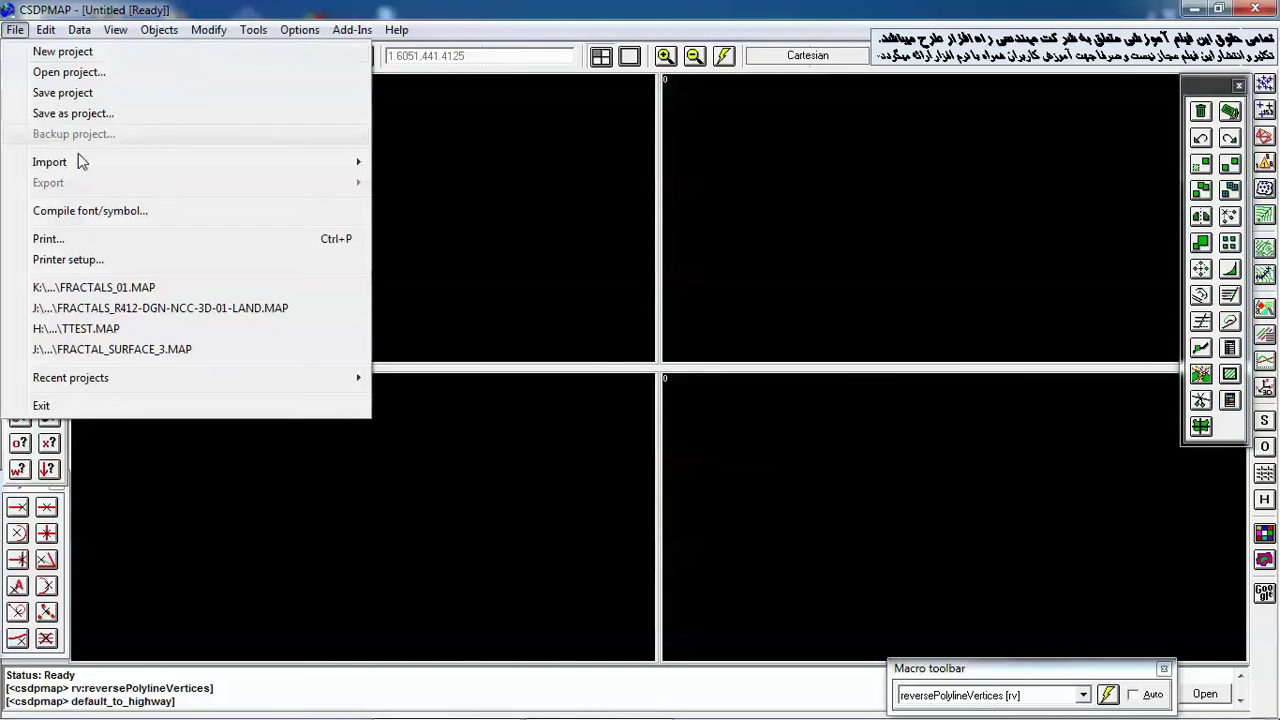
{"action": "left_click", "coordinate": [126, 289]}
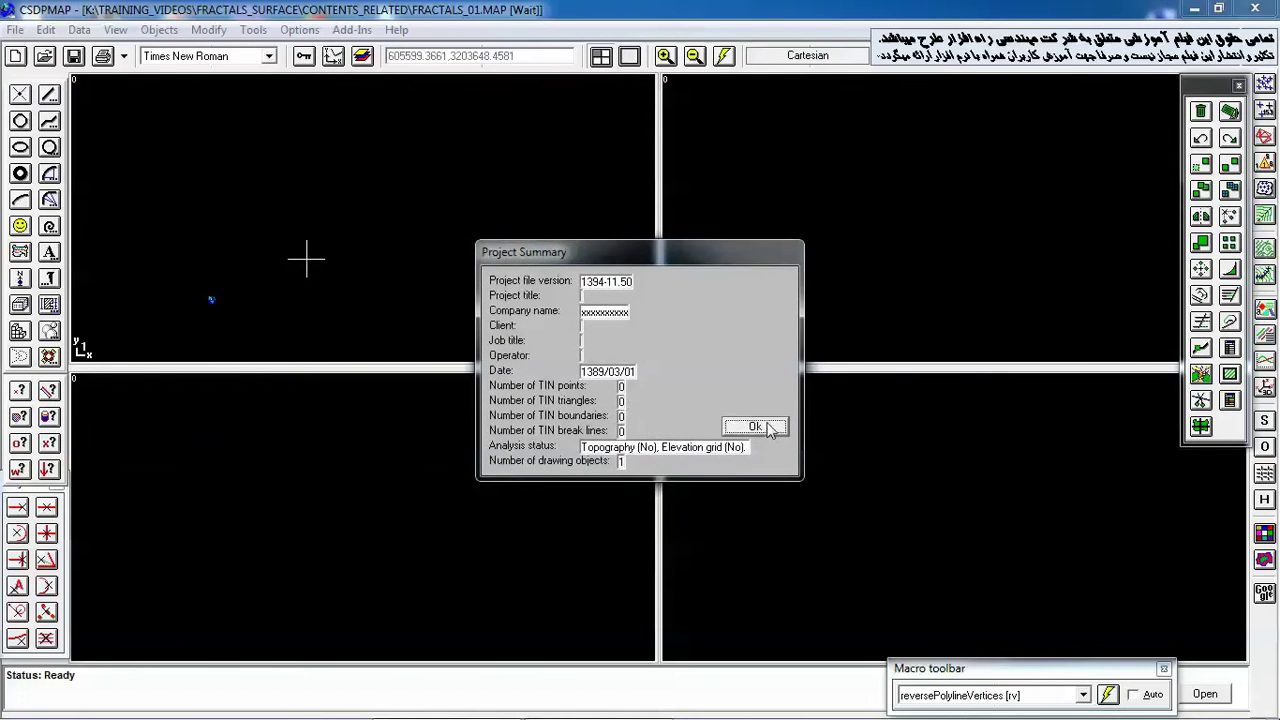
{"action": "left_click", "coordinate": [766, 426]}
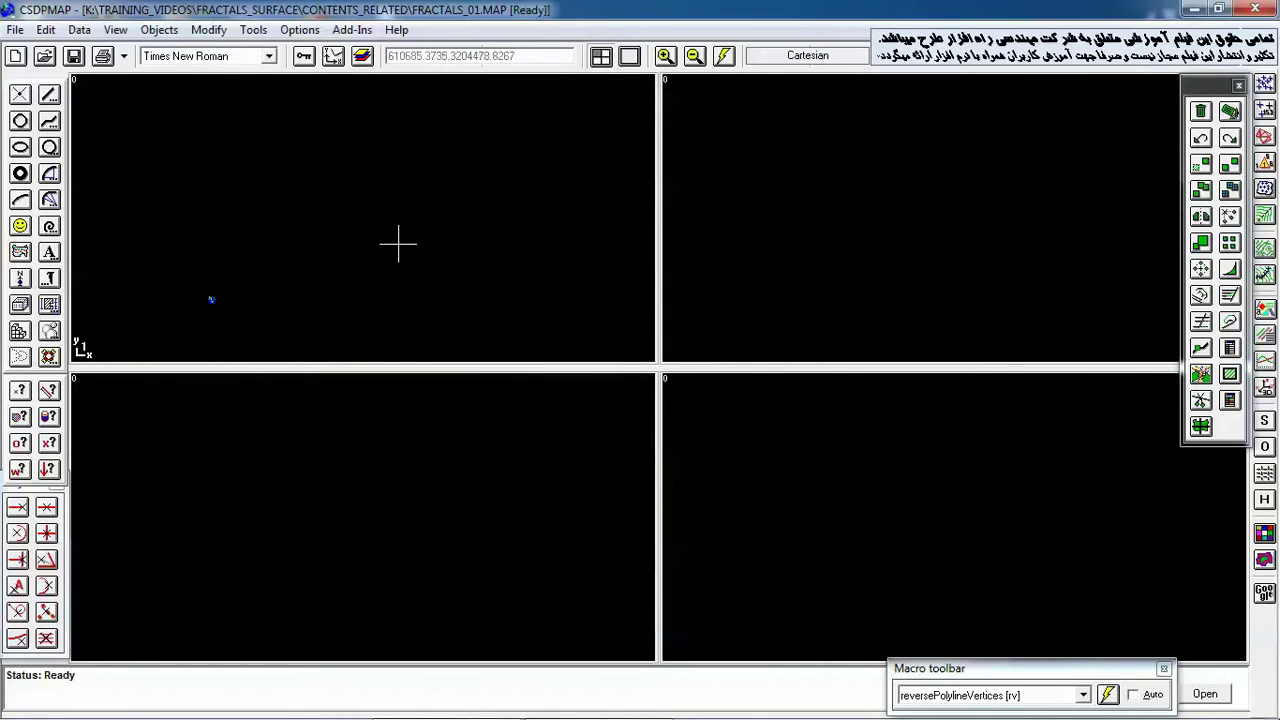
{"action": "left_click", "coordinate": [1263, 563]}
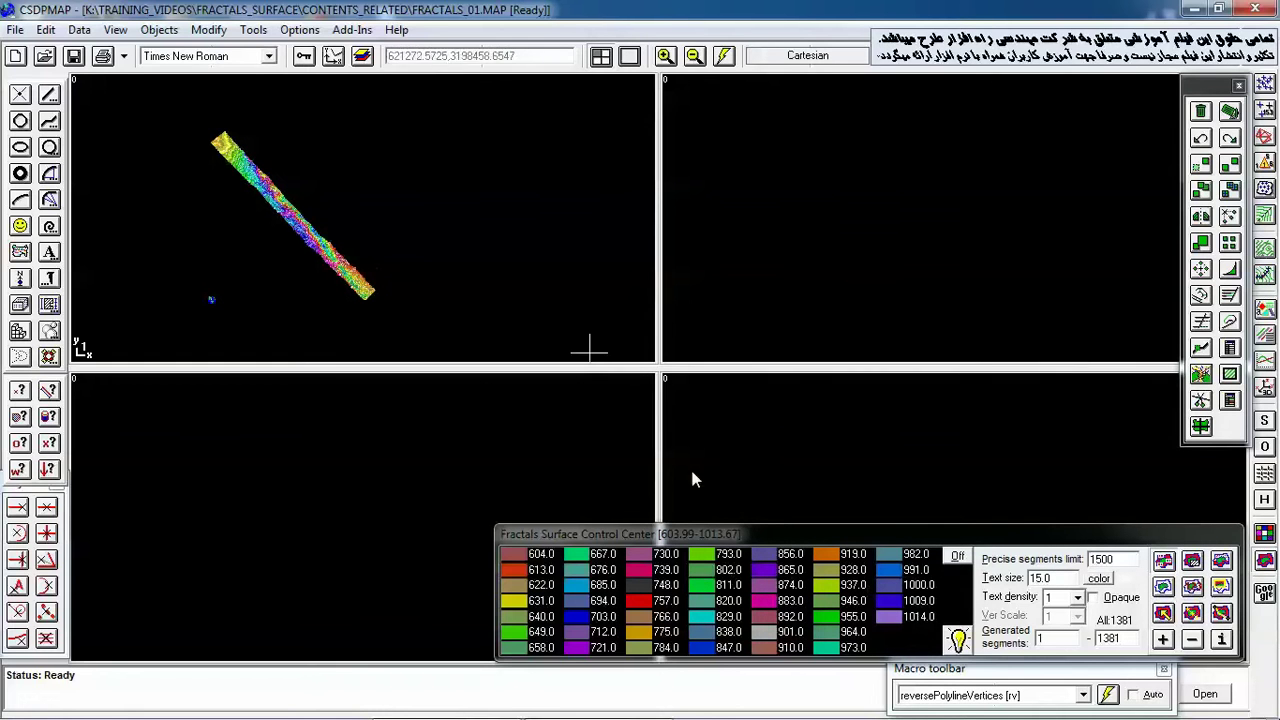
Step: Enlarge the viewport showing the surface strip and examine its coloured elevation bands and contour labels up close
{"action": "double_click", "coordinate": [251, 186]}
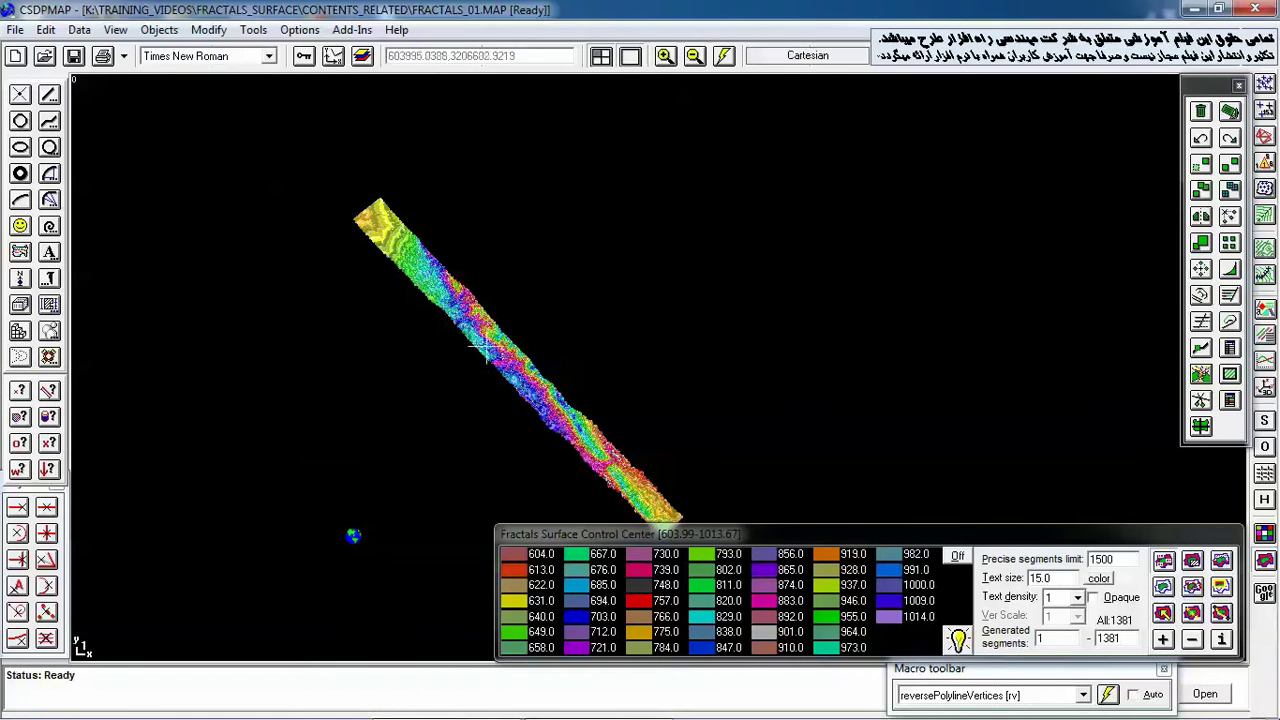
{"action": "left_click_drag", "start_coordinate": [504, 345], "coordinate": [414, 258]}
{"action": "left_click_drag", "start_coordinate": [268, 180], "coordinate": [500, 325]}
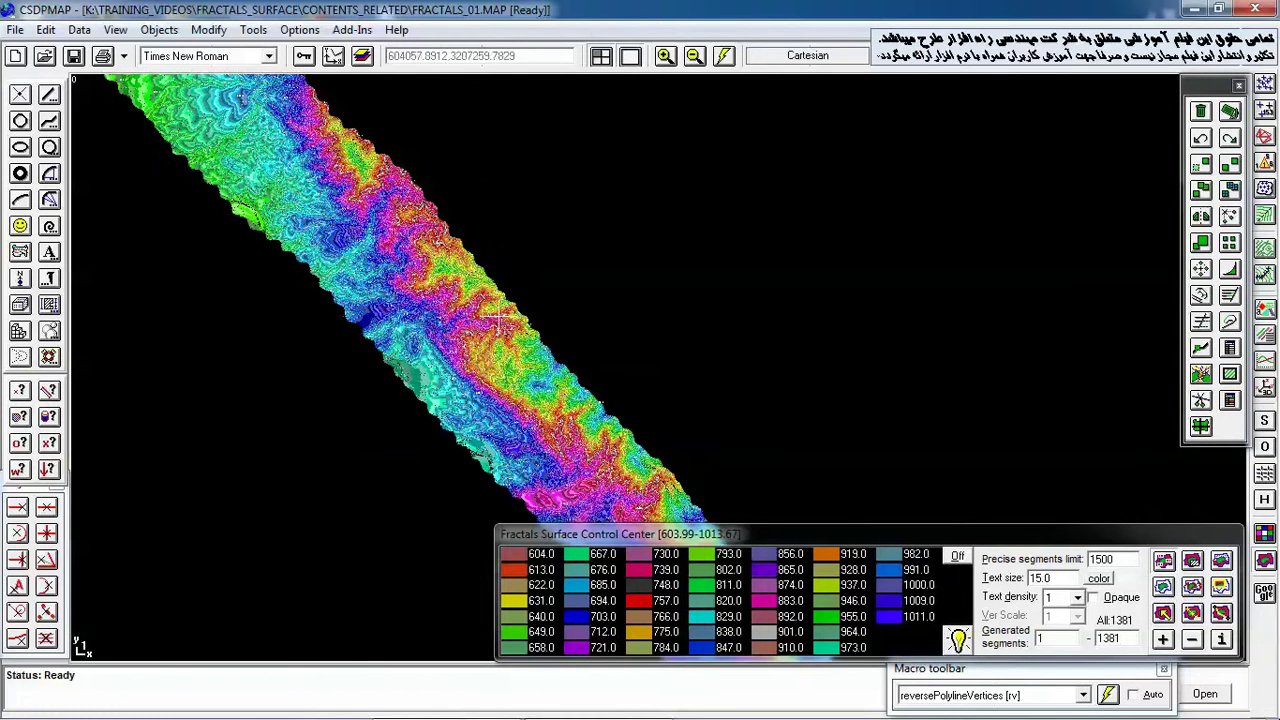
{"action": "scroll", "coordinate": [451, 327], "scroll_direction": "up", "scroll_amount": 3}
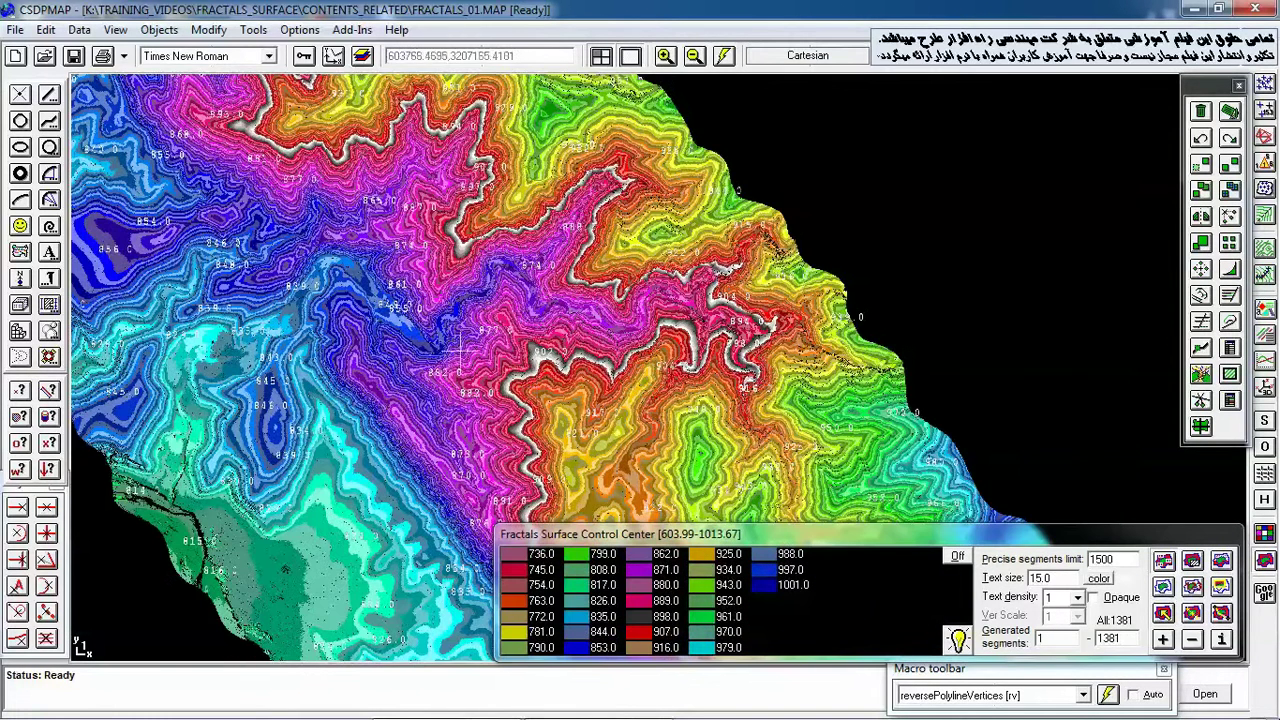
{"action": "left_click_drag", "start_coordinate": [625, 430], "coordinate": [448, 177]}
{"action": "left_click_drag", "start_coordinate": [584, 414], "coordinate": [440, 155]}
{"action": "left_click_drag", "start_coordinate": [632, 400], "coordinate": [498, 146]}
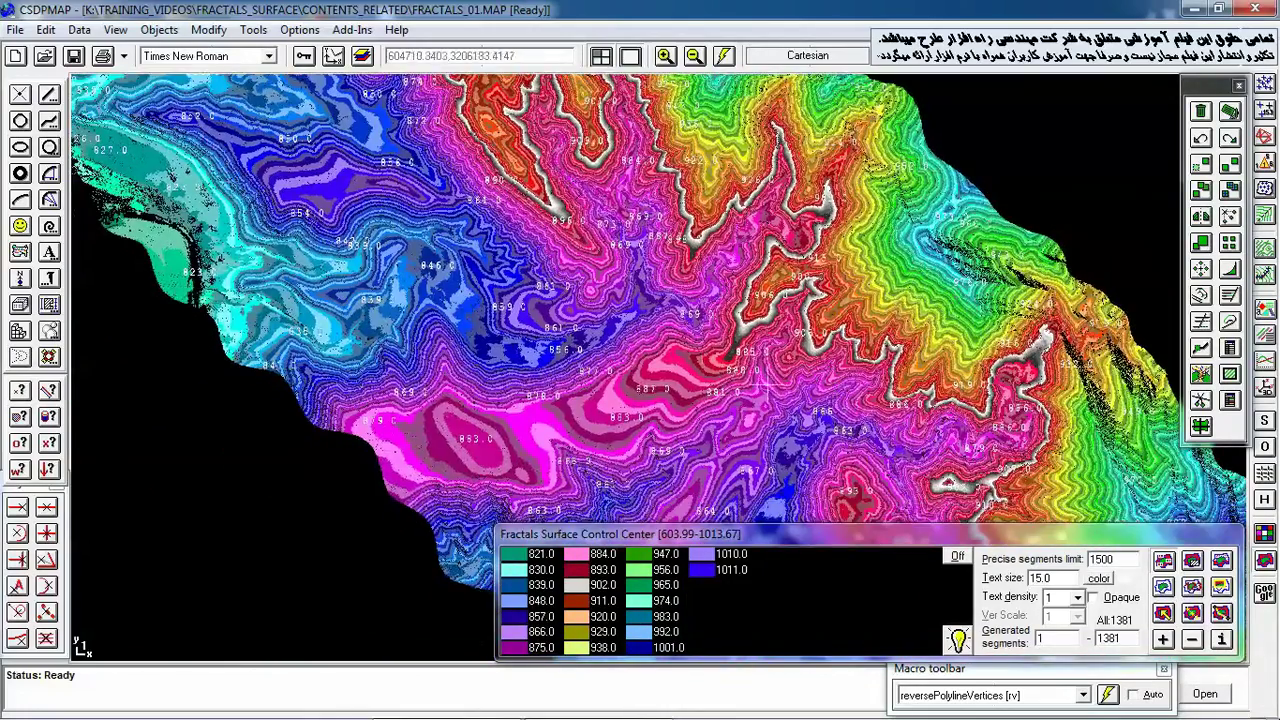
{"action": "left_click_drag", "start_coordinate": [776, 390], "coordinate": [537, 142]}
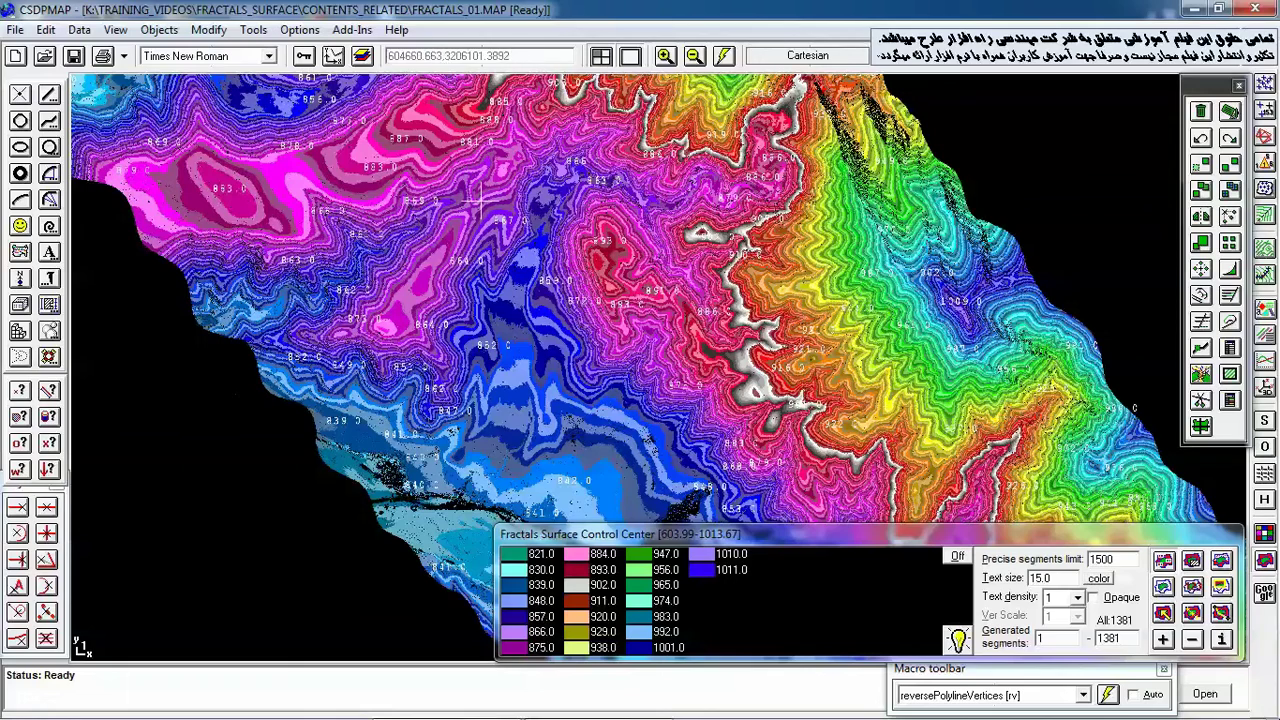
{"action": "left_click_drag", "start_coordinate": [430, 122], "coordinate": [605, 444]}
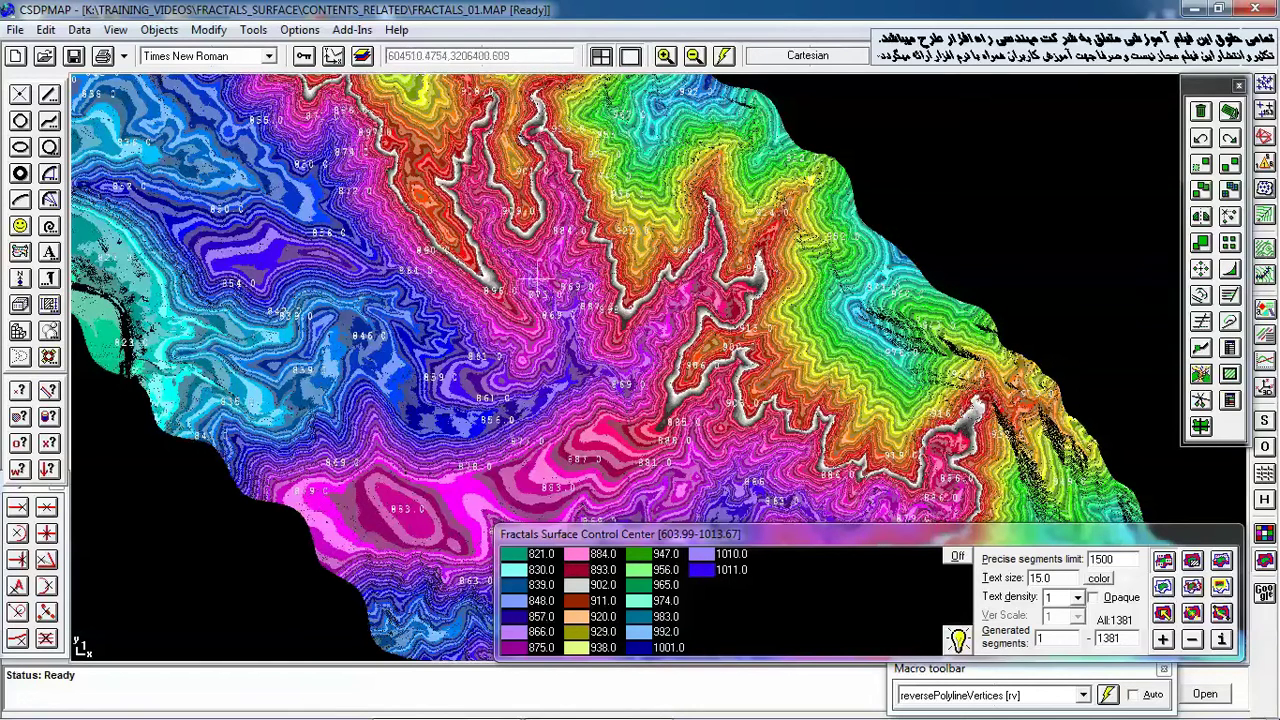
Step: Measure the distance across the width of the surface strip, from its lower-left edge to beyond its upper-right edge
{"action": "left_click", "coordinate": [694, 55]}
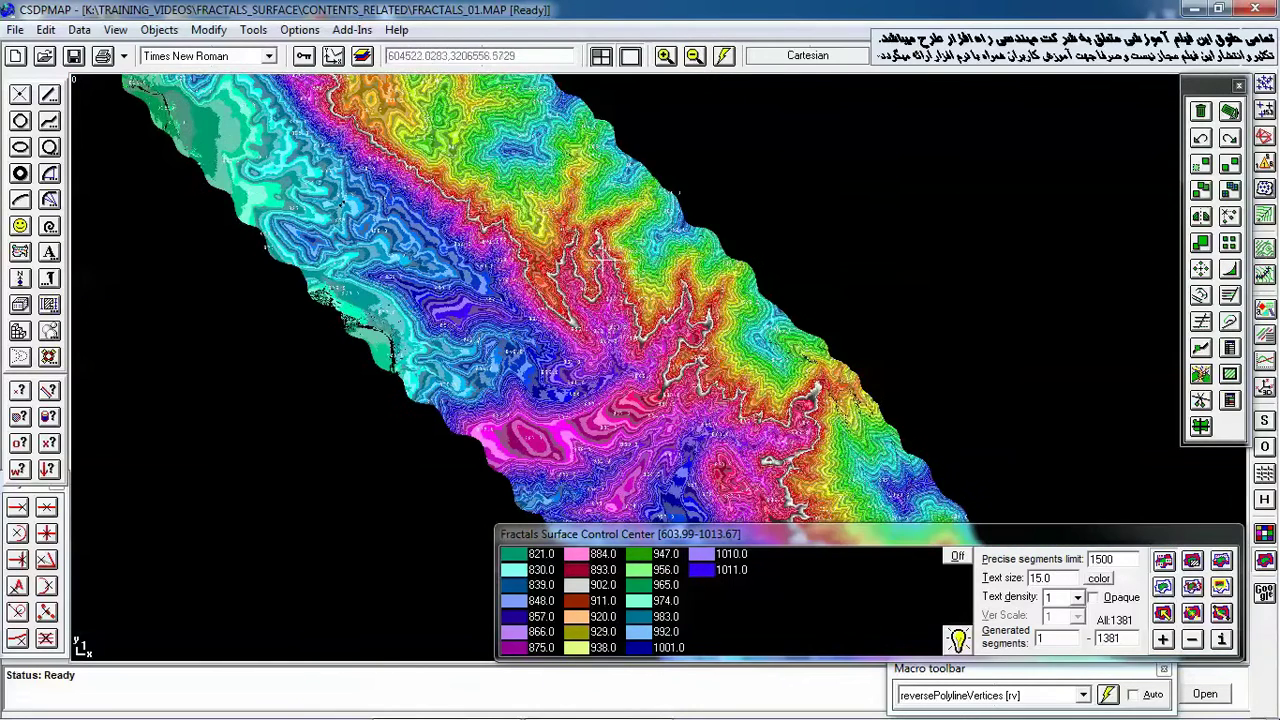
{"action": "left_click_drag", "start_coordinate": [662, 366], "coordinate": [553, 212]}
{"action": "left_click_drag", "start_coordinate": [709, 394], "coordinate": [604, 290]}
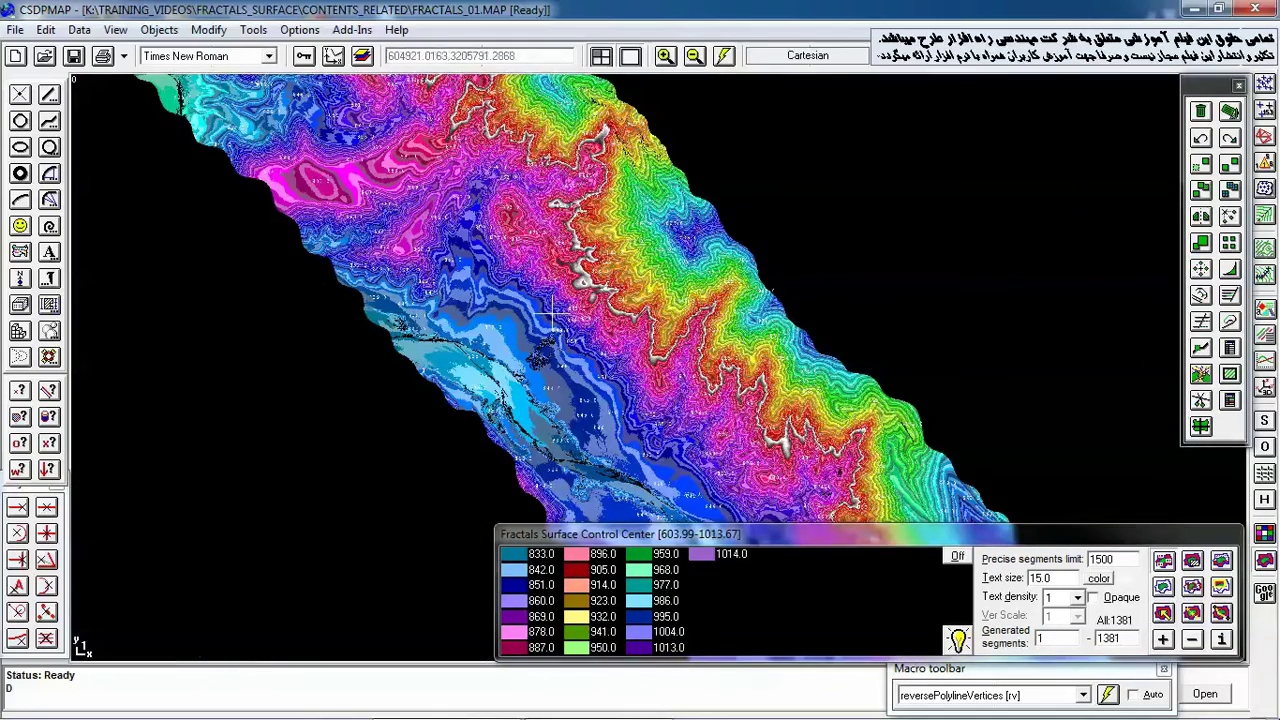
{"action": "key", "text": "Return"}
{"action": "left_click", "coordinate": [429, 388]}
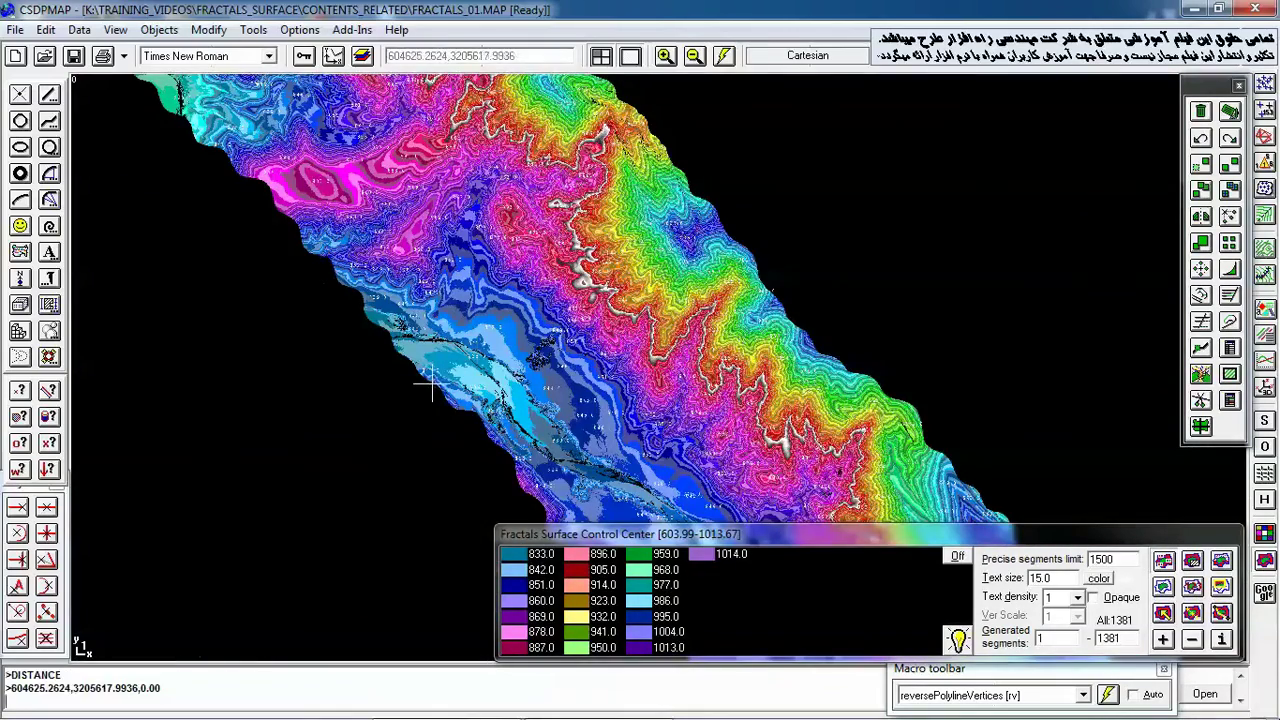
{"action": "left_click", "coordinate": [713, 200]}
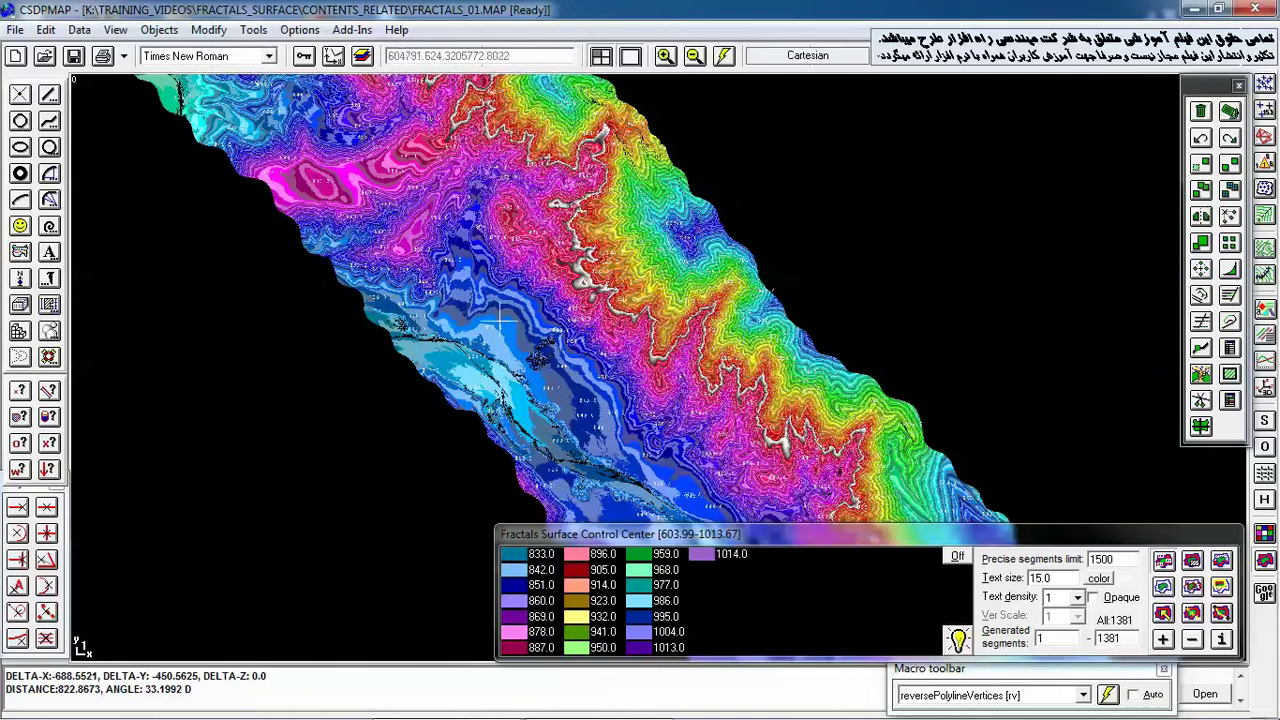
Step: Examine the fractals surface along the full length of the strip, from its north-west end to its south-east end
{"action": "scroll", "coordinate": [611, 312], "scroll_direction": "down", "scroll_amount": 3}
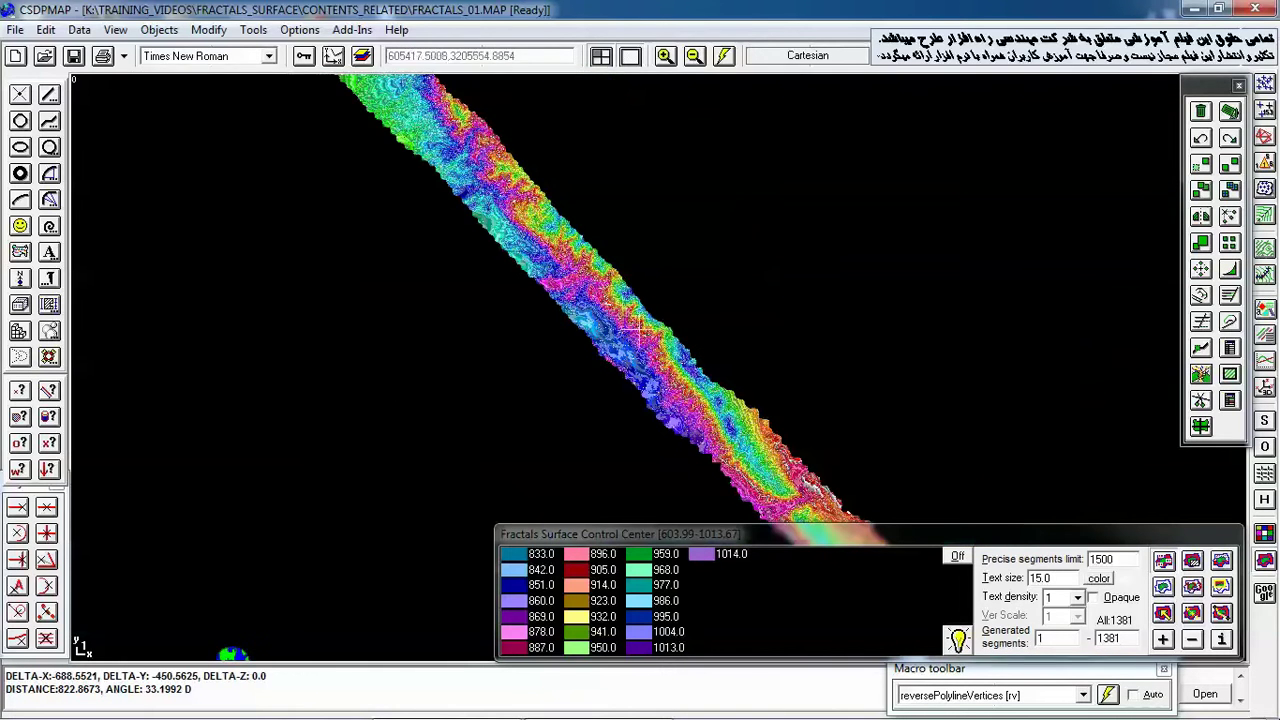
{"action": "left_click_drag", "start_coordinate": [529, 235], "coordinate": [492, 221]}
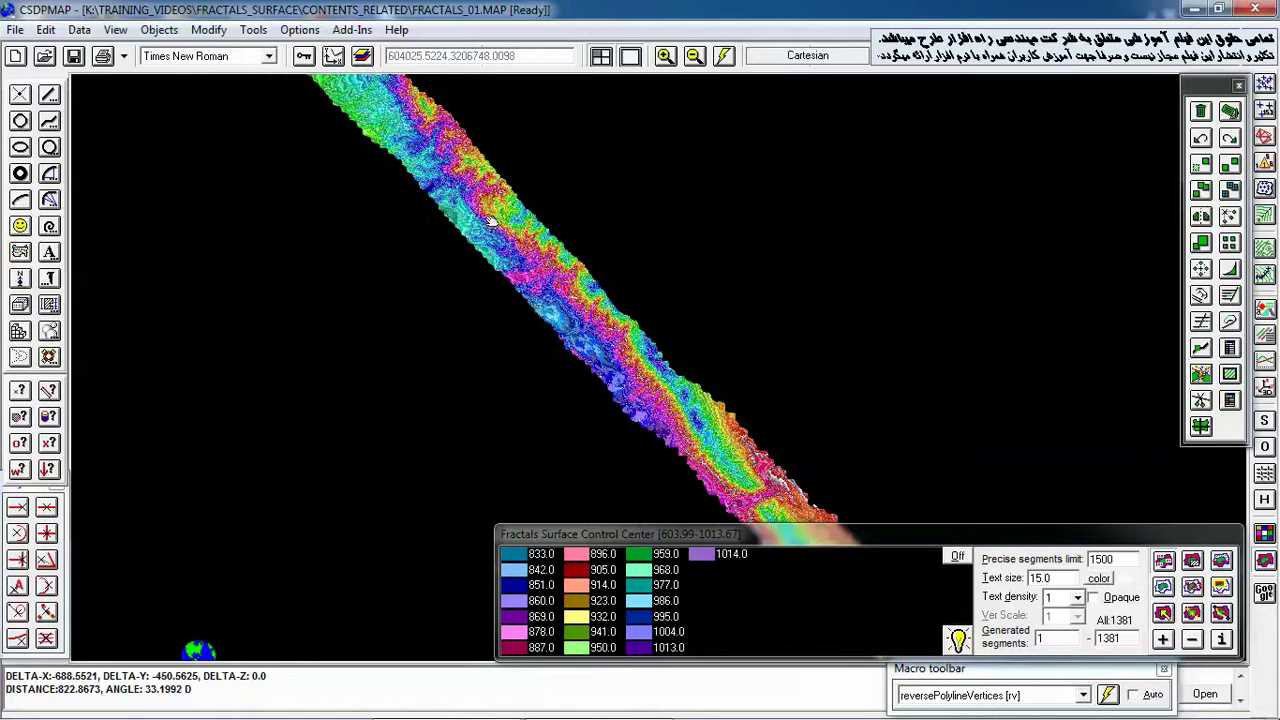
{"action": "left_click_drag", "start_coordinate": [552, 322], "coordinate": [477, 210]}
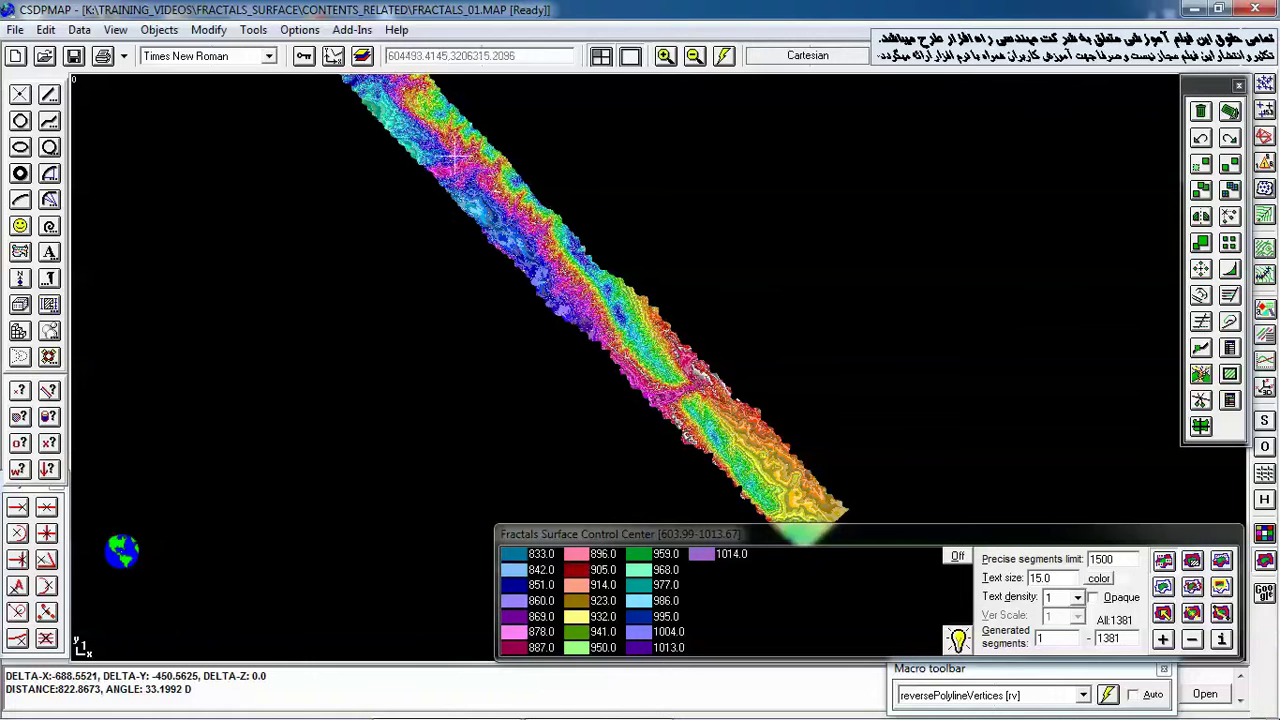
{"action": "left_click_drag", "start_coordinate": [453, 157], "coordinate": [527, 266]}
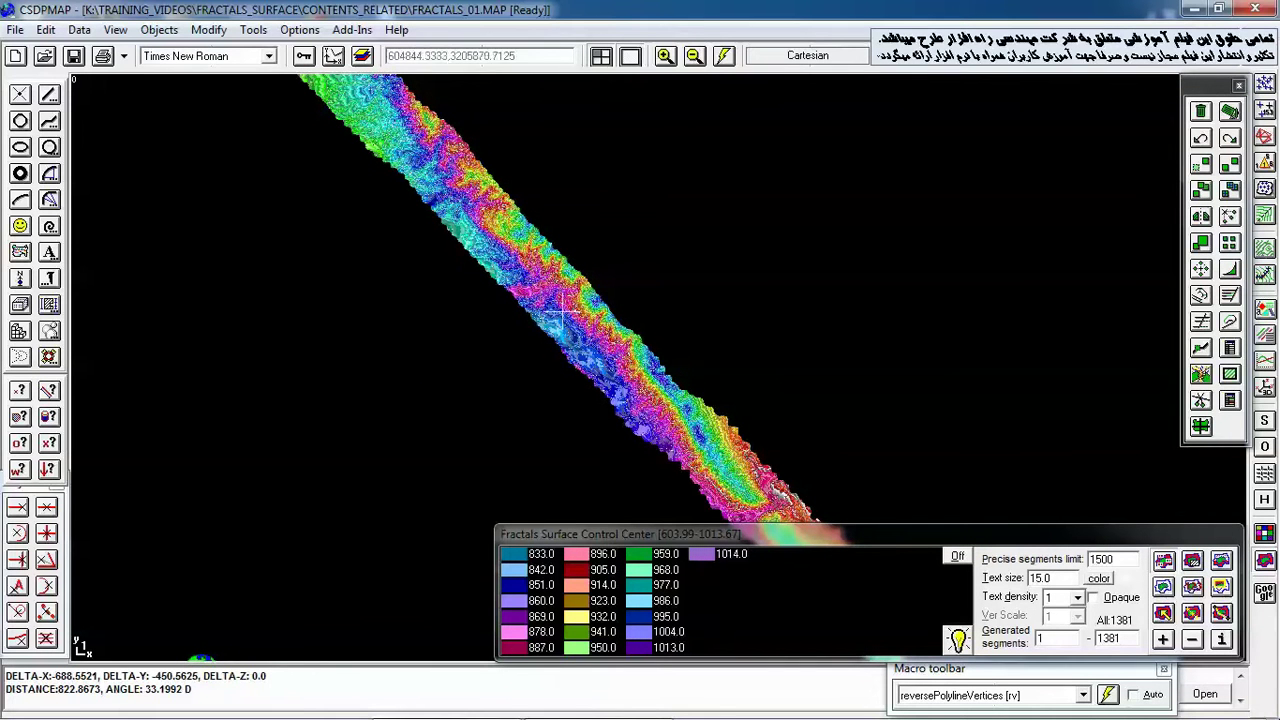
{"action": "left_click_drag", "start_coordinate": [560, 315], "coordinate": [515, 285]}
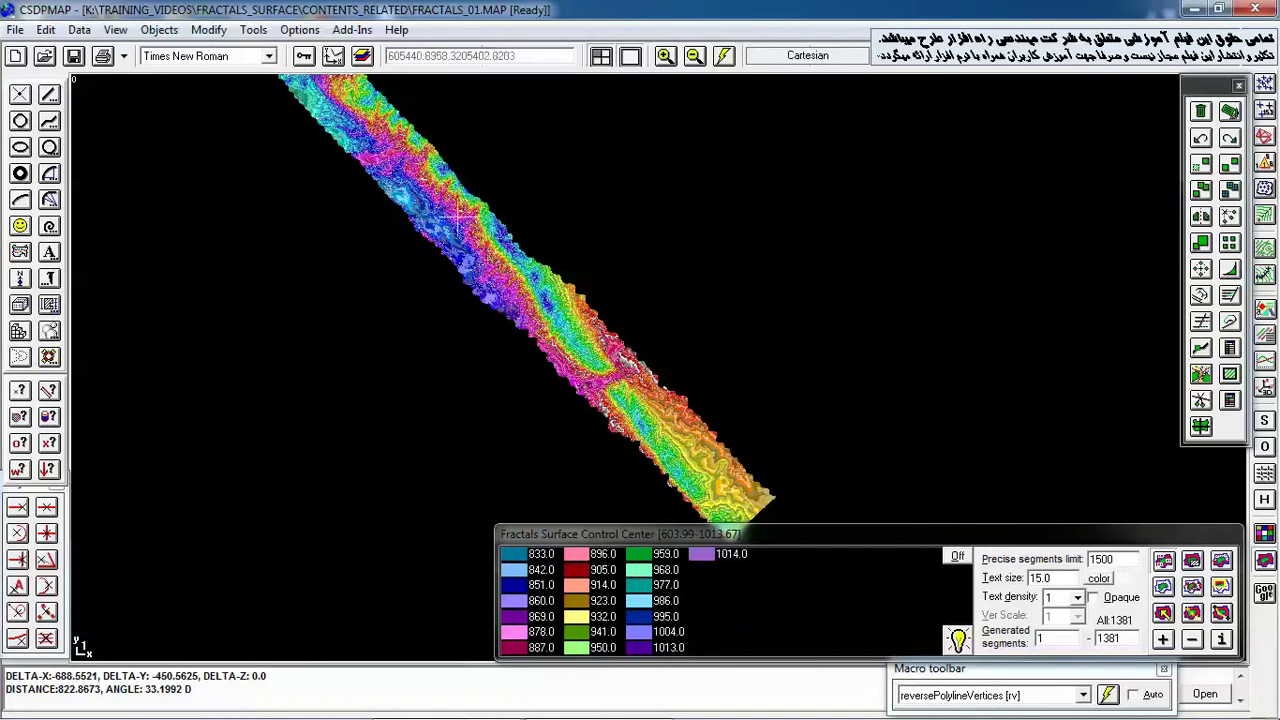
{"action": "left_click_drag", "start_coordinate": [475, 250], "coordinate": [578, 284]}
{"action": "left_click_drag", "start_coordinate": [504, 204], "coordinate": [528, 191]}
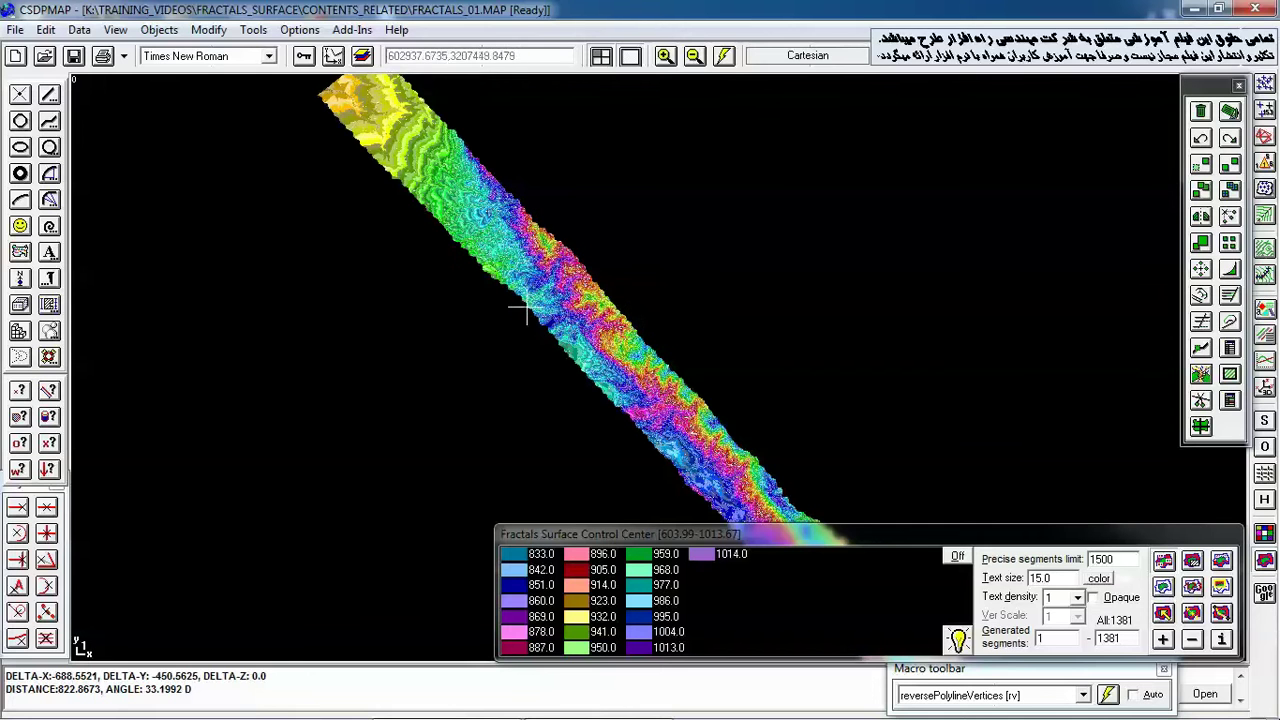
{"action": "left_click_drag", "start_coordinate": [638, 391], "coordinate": [517, 229]}
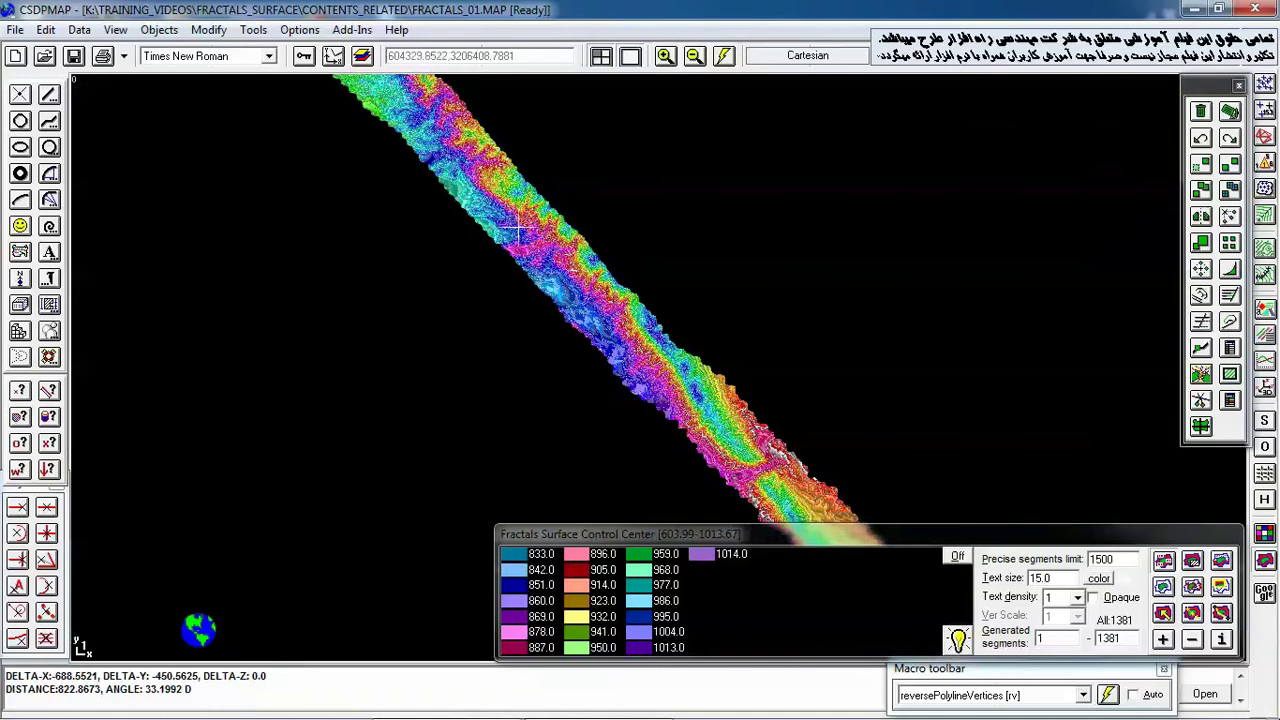
{"action": "left_click_drag", "start_coordinate": [691, 399], "coordinate": [552, 248]}
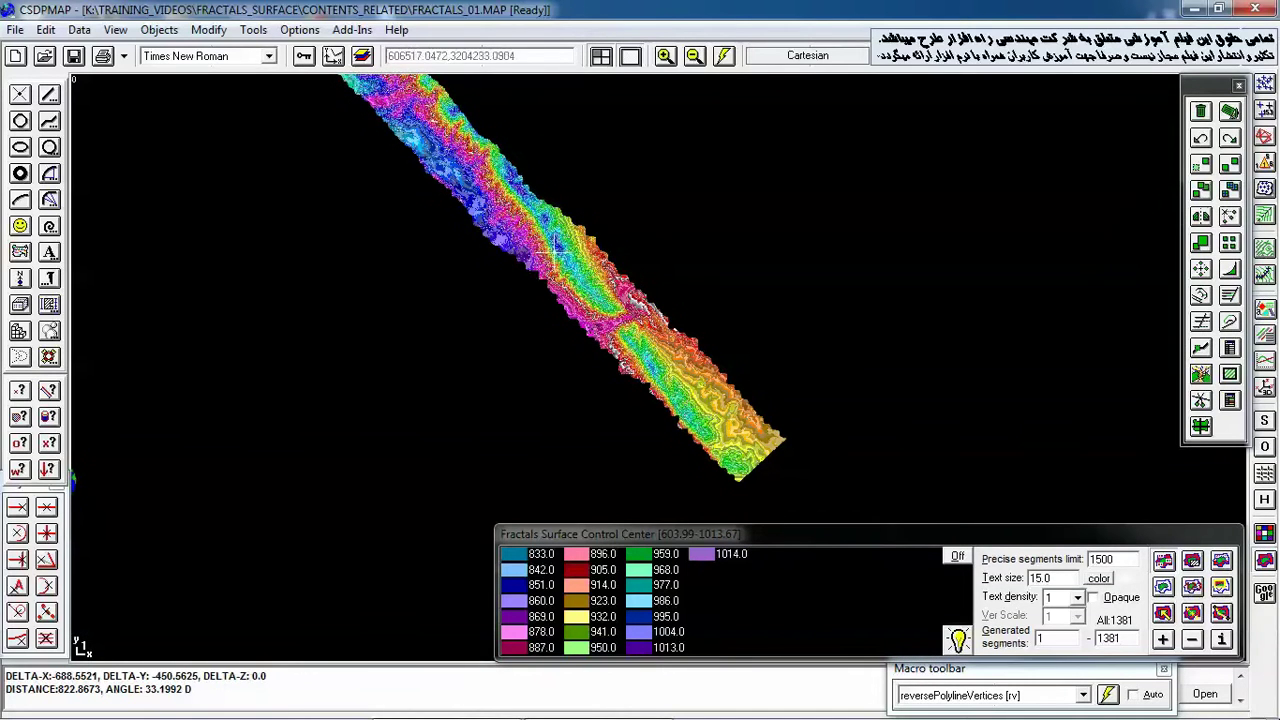
{"action": "left_click_drag", "start_coordinate": [462, 109], "coordinate": [537, 272]}
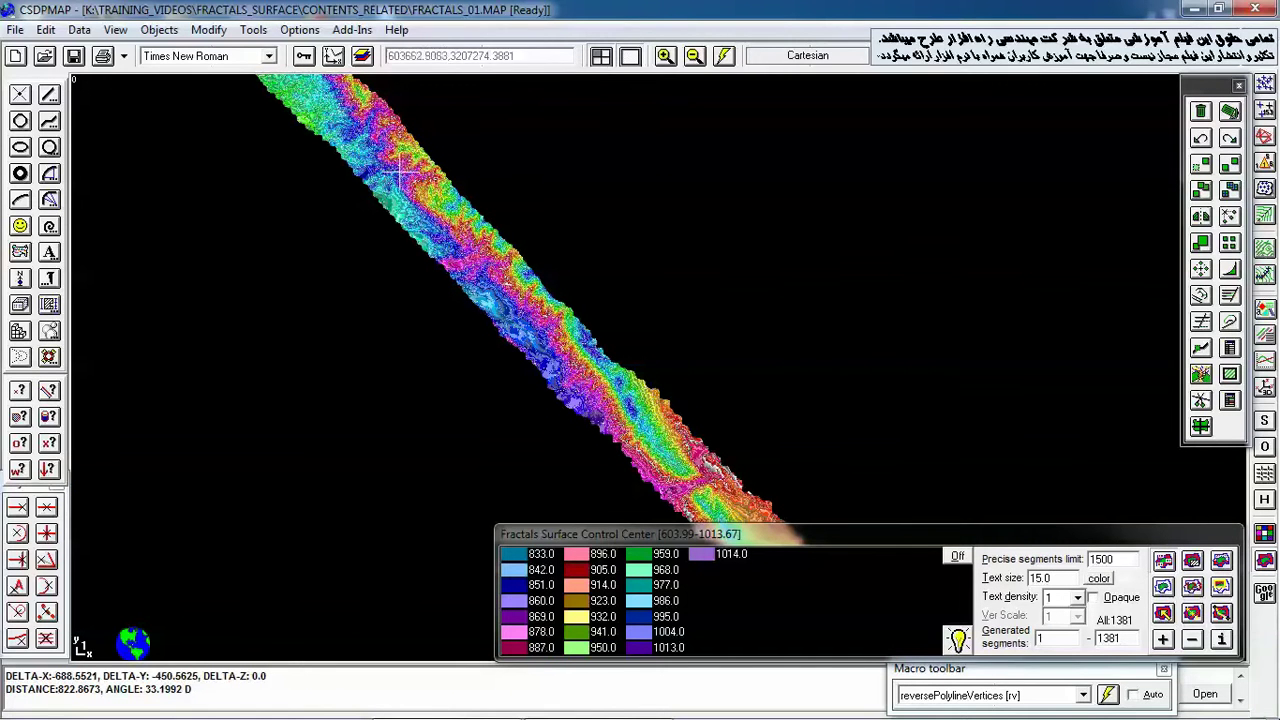
{"action": "left_click_drag", "start_coordinate": [399, 170], "coordinate": [485, 275]}
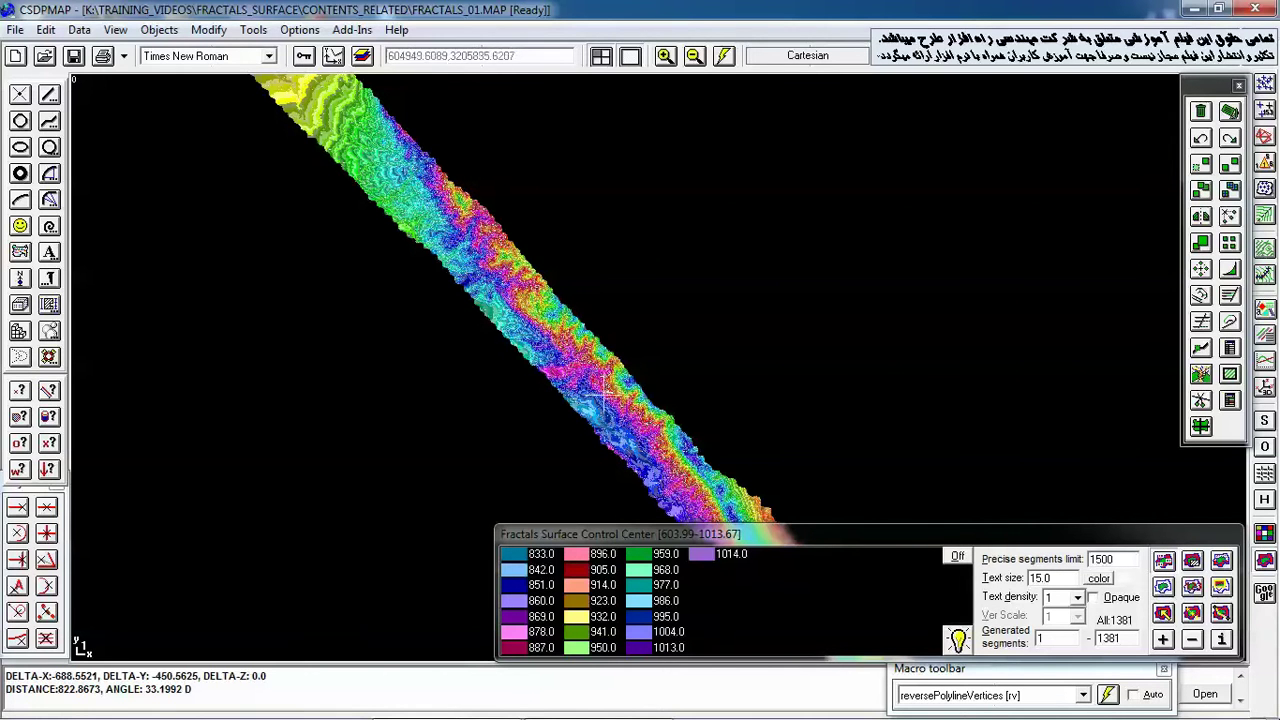
{"action": "left_click_drag", "start_coordinate": [603, 398], "coordinate": [475, 251]}
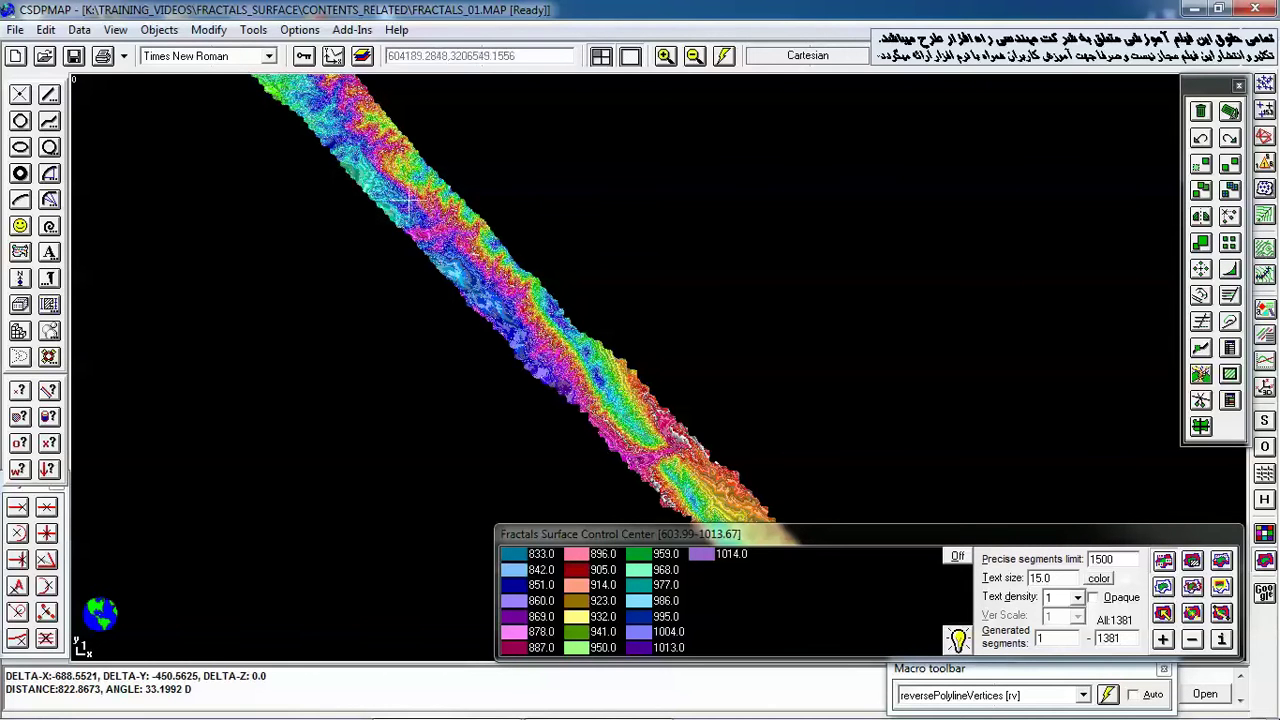
{"action": "left_click_drag", "start_coordinate": [373, 152], "coordinate": [445, 210]}
{"action": "left_click_drag", "start_coordinate": [592, 369], "coordinate": [452, 232]}
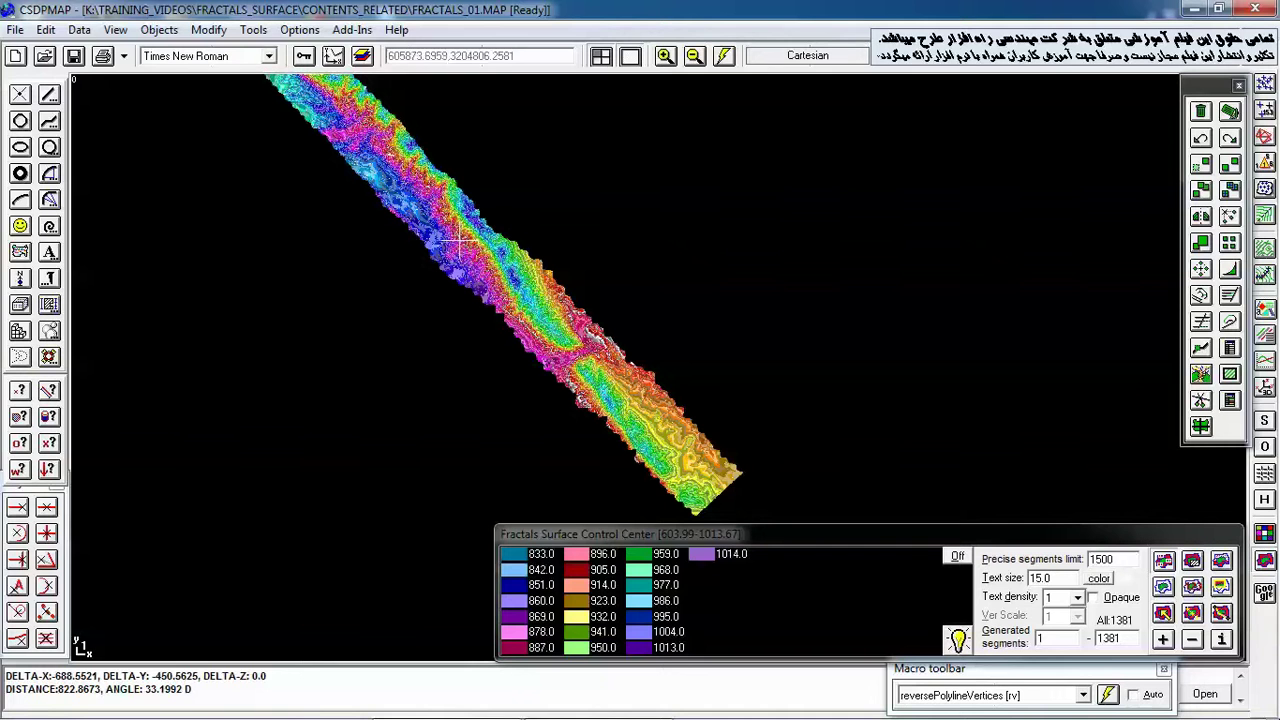
{"action": "left_click_drag", "start_coordinate": [407, 186], "coordinate": [505, 296]}
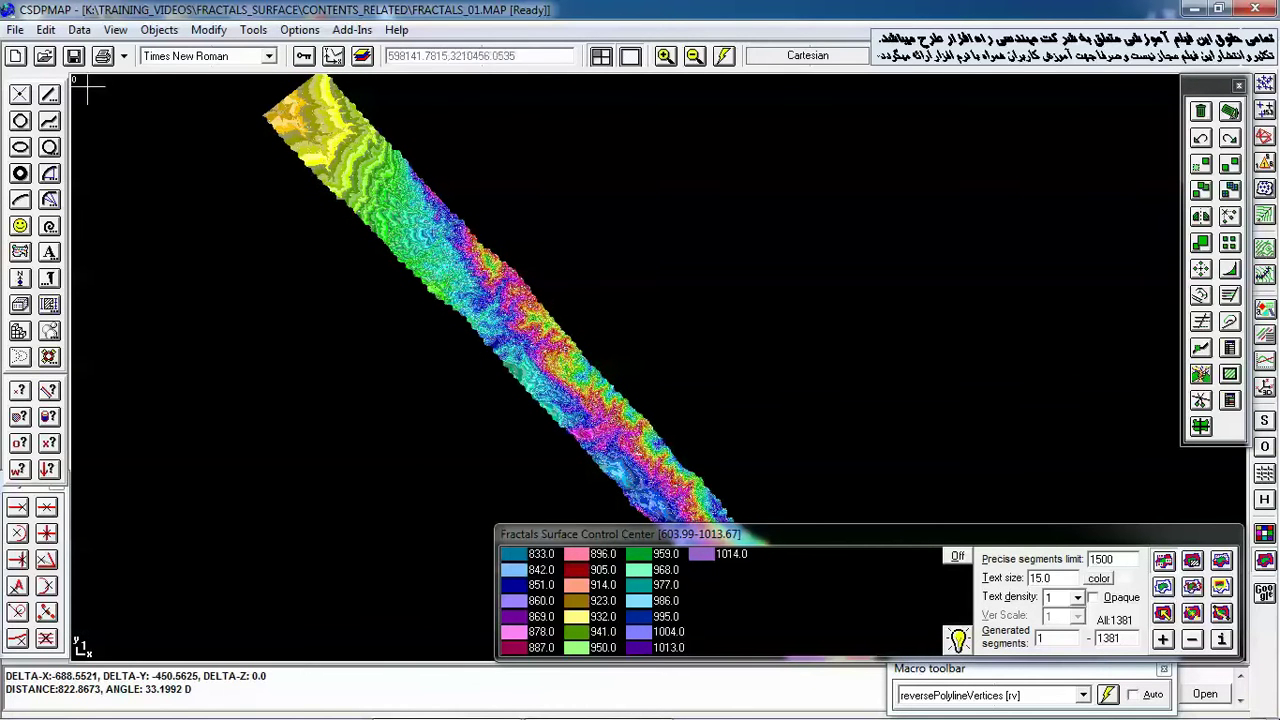
Step: Reload the recent project FRACTALS_01.MAP without saving the changes and accept its project summary
{"action": "left_click", "coordinate": [15, 30]}
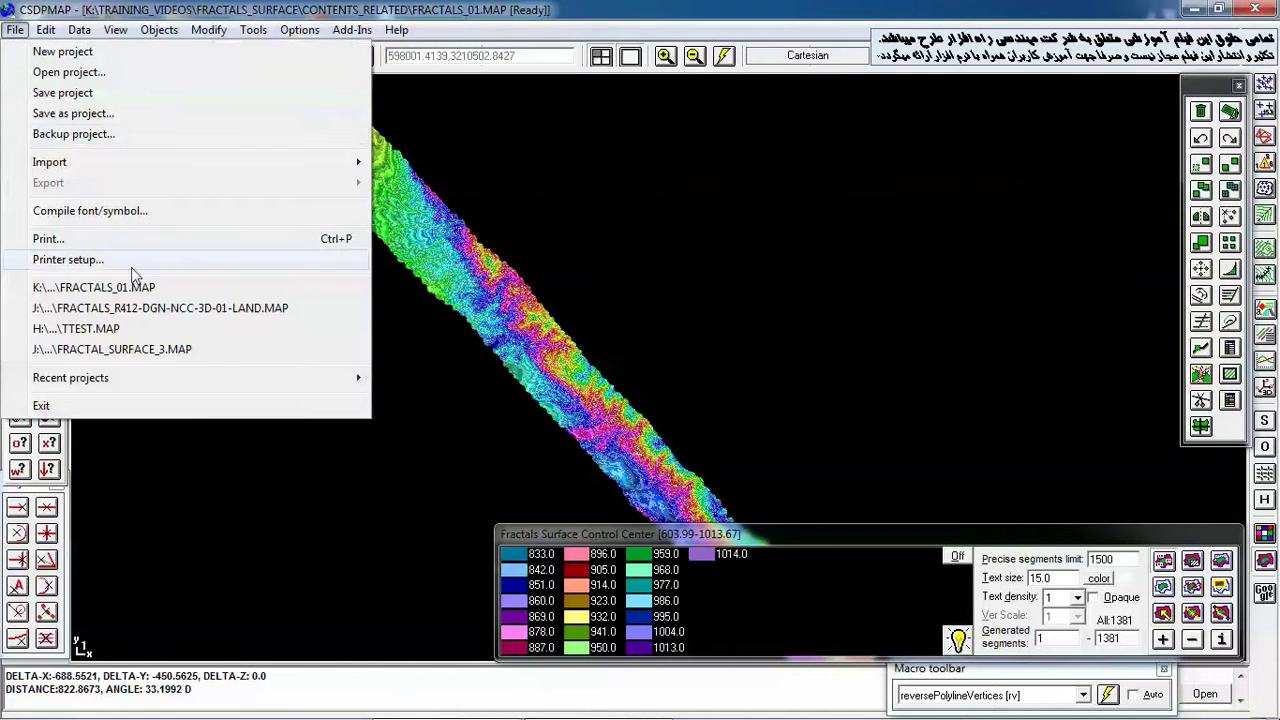
{"action": "left_click", "coordinate": [216, 287]}
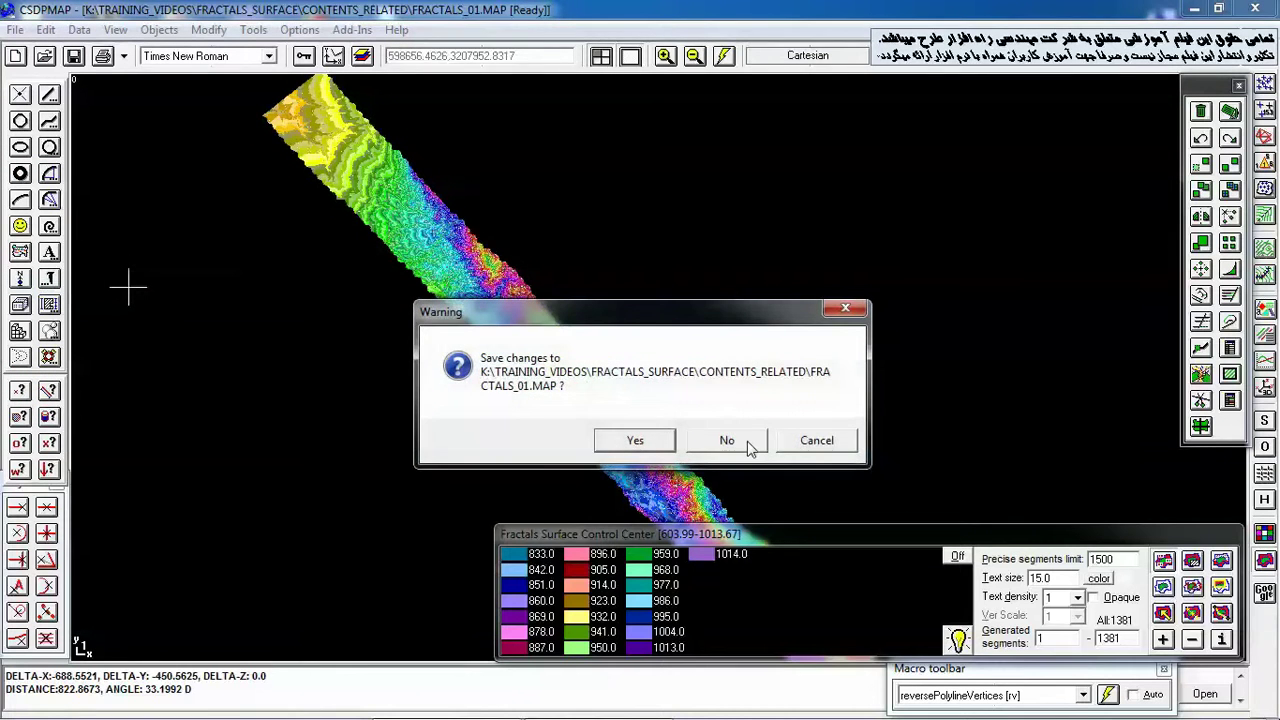
{"action": "left_click", "coordinate": [745, 438]}
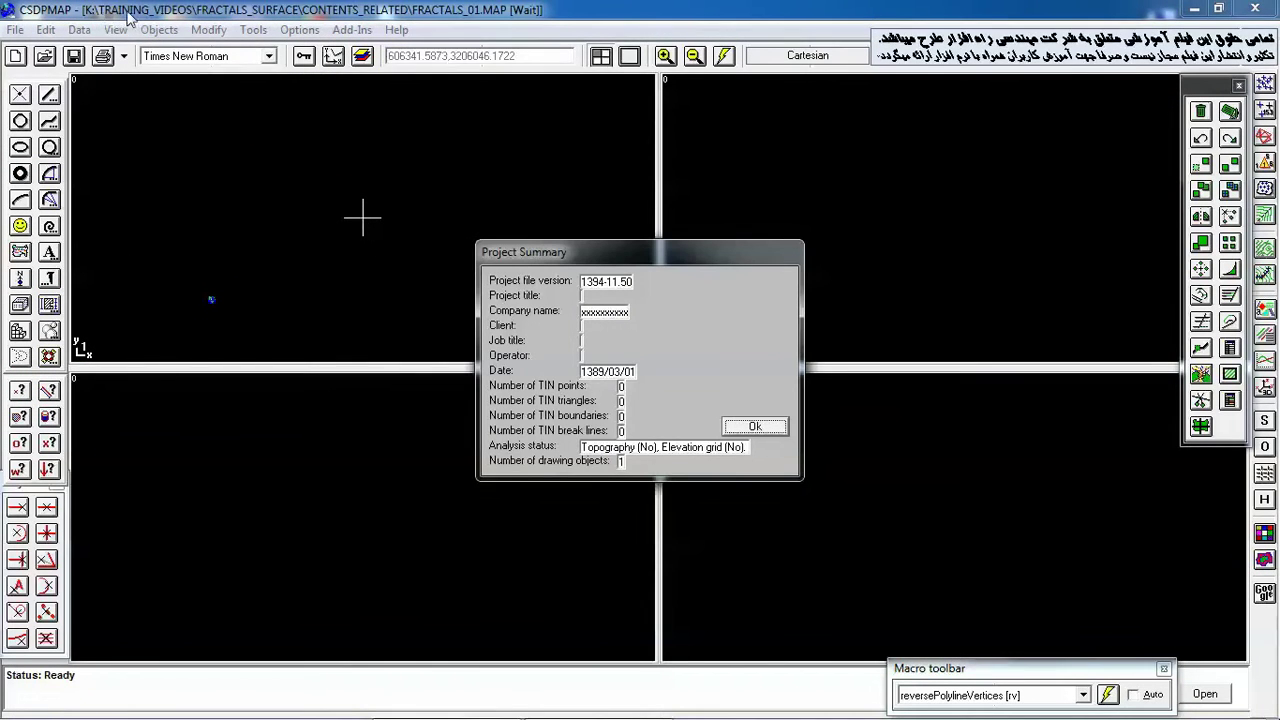
{"action": "left_click", "coordinate": [756, 427]}
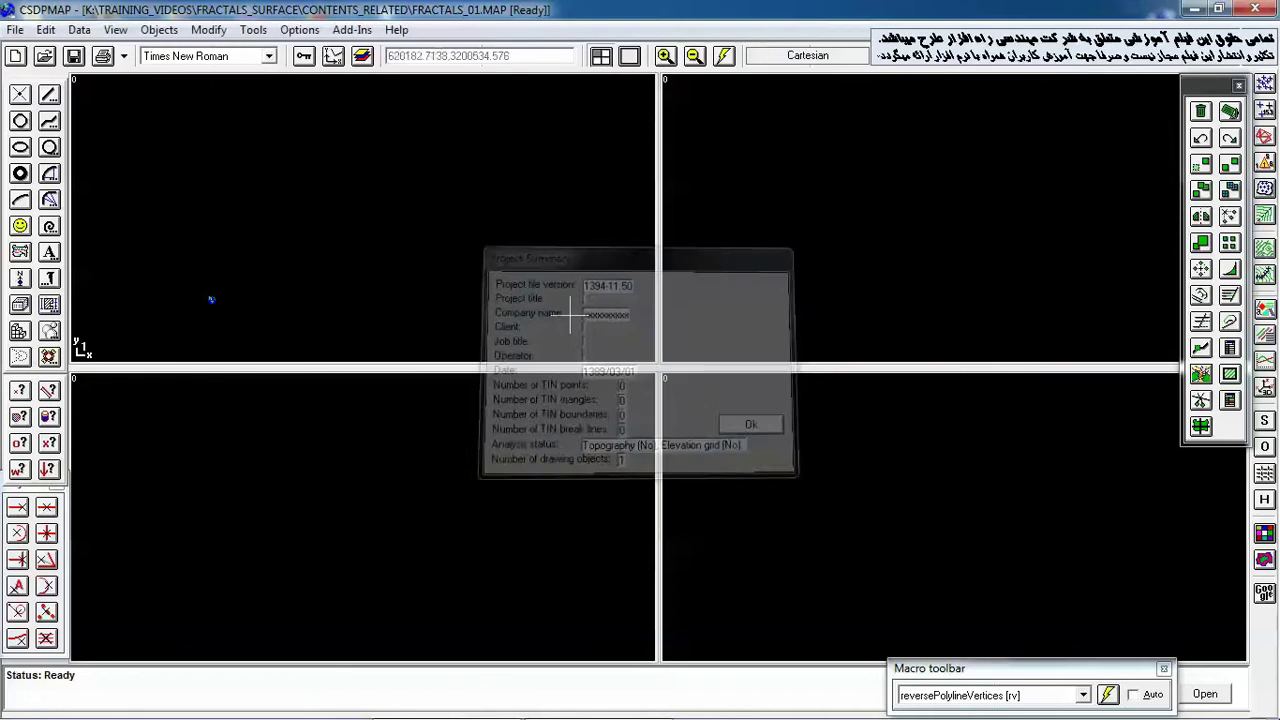
Step: Reopen FRACTALS_01.MAP once more and display its fractals surface with the Fractals Surface Control Center
{"action": "left_click", "coordinate": [15, 30]}
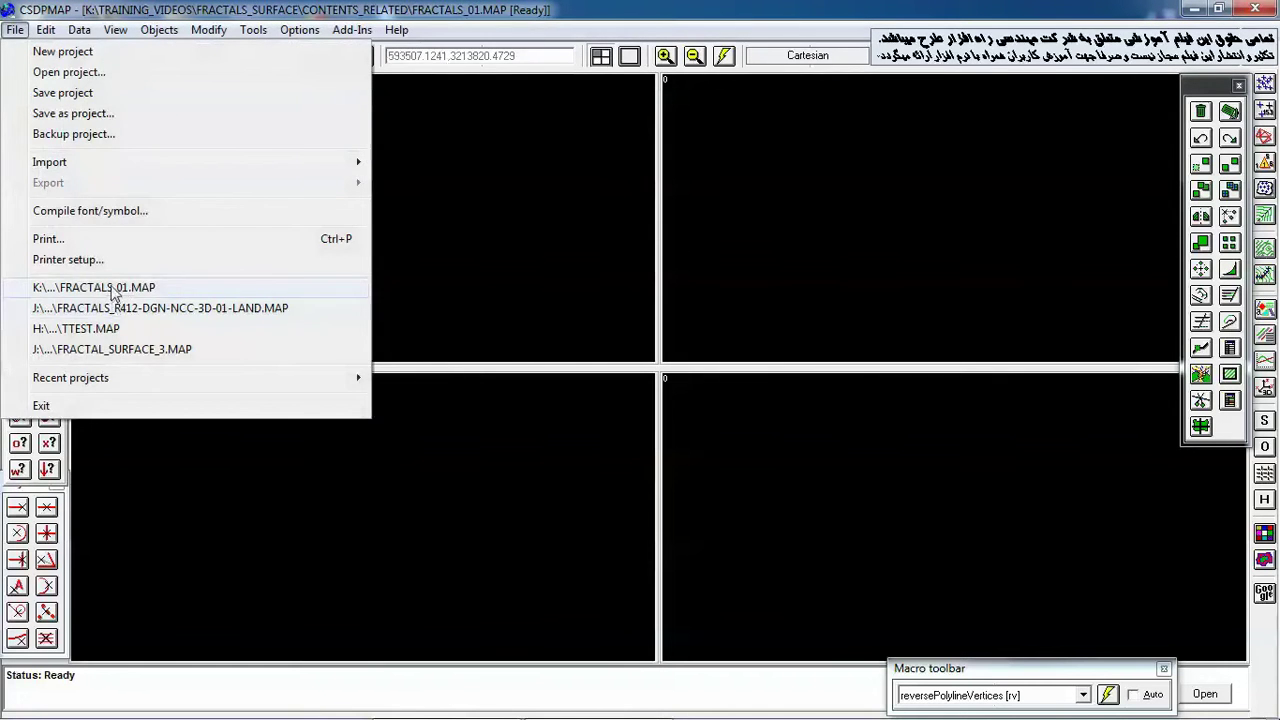
{"action": "left_click", "coordinate": [110, 288]}
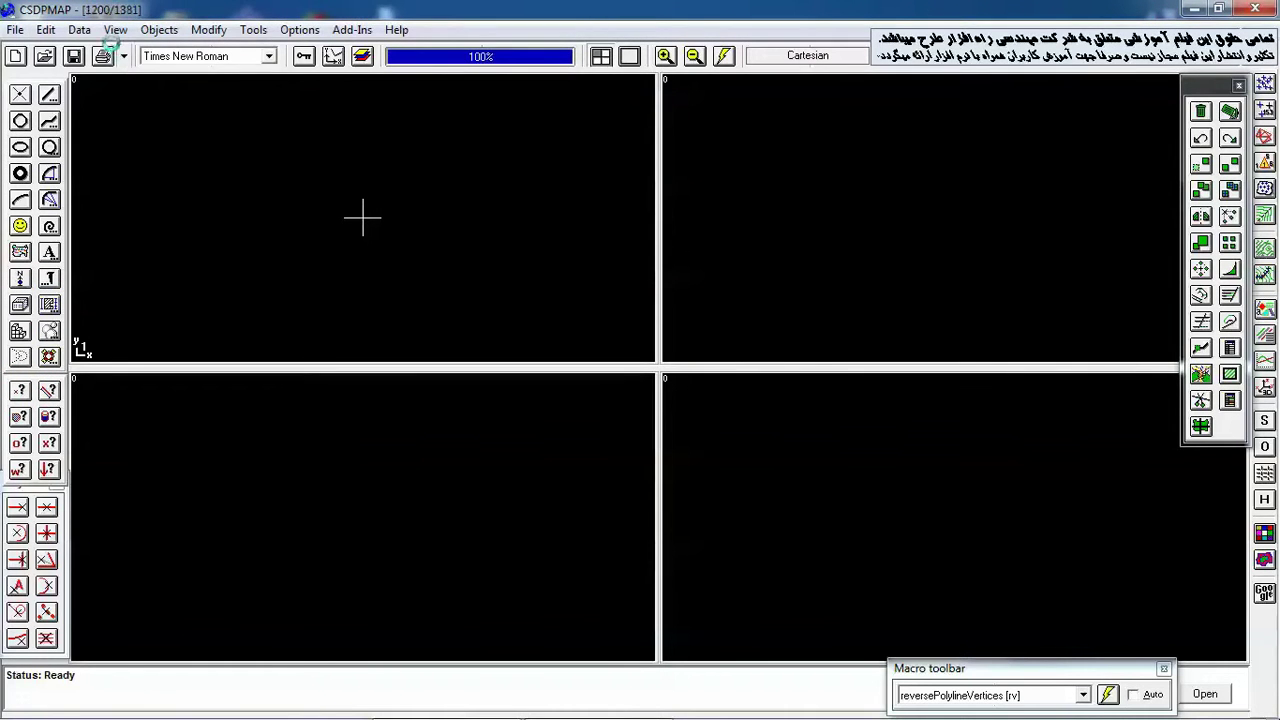
{"action": "left_click", "coordinate": [758, 428]}
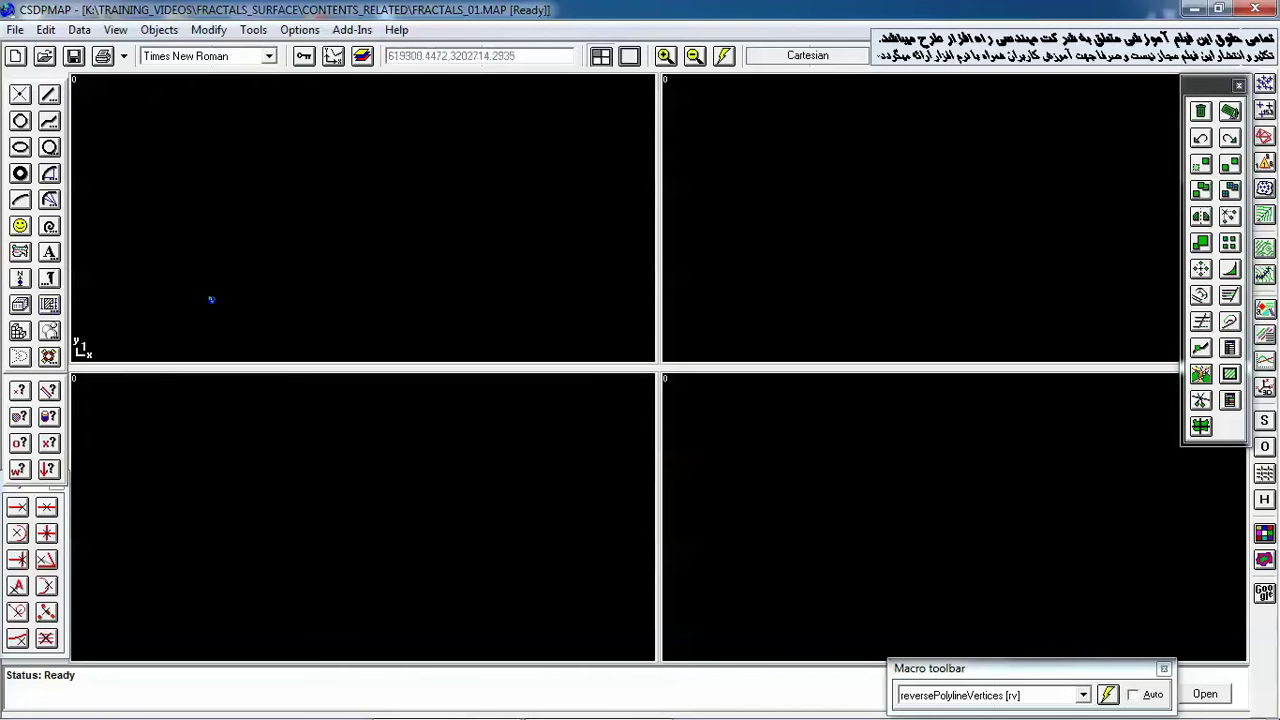
{"action": "left_click", "coordinate": [1264, 561]}
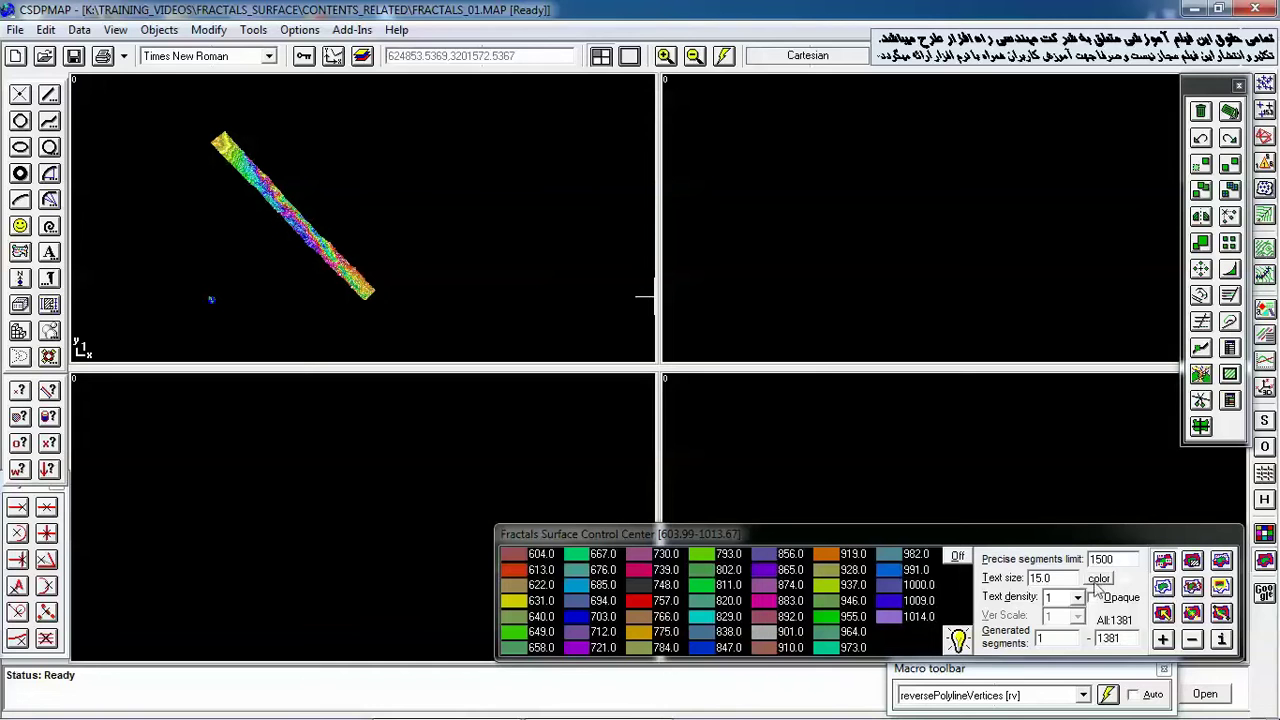
Step: Show the Fractals Surface information report and examine its data file, point total, palette, level increment and coordinate limits
{"action": "left_click", "coordinate": [1221, 640]}
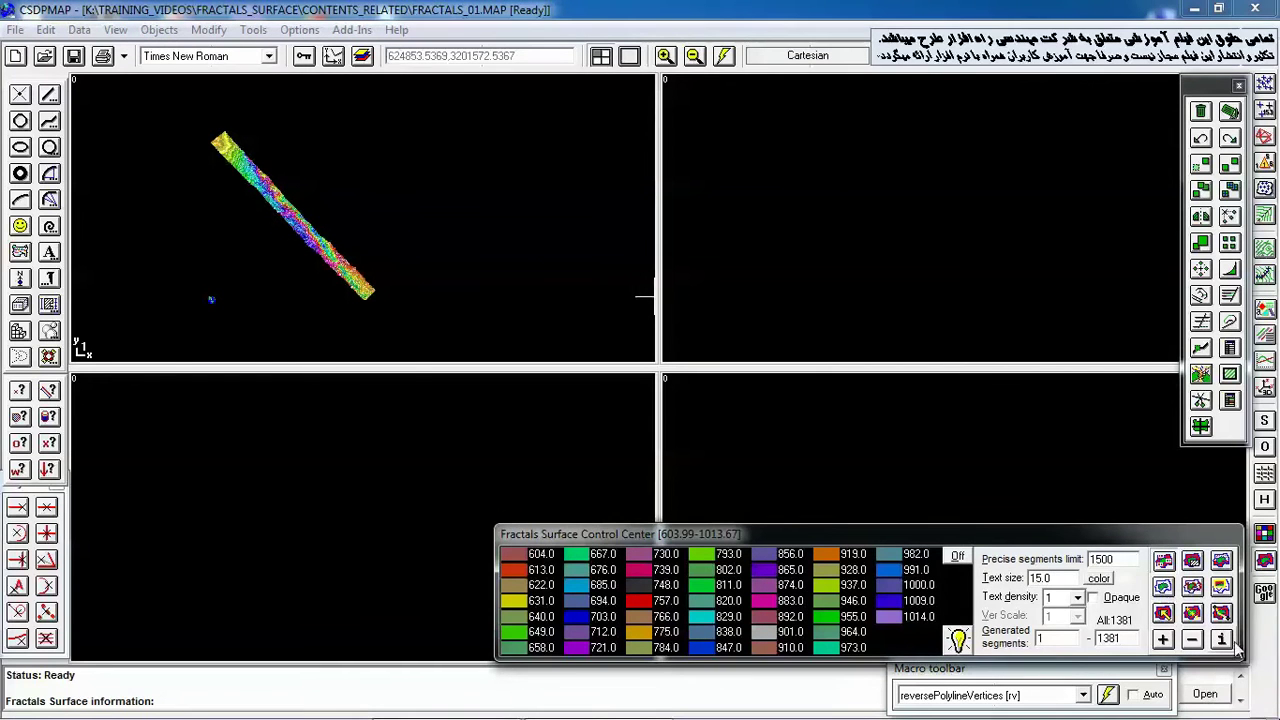
{"action": "left_click", "coordinate": [1204, 693]}
{"action": "left_click", "coordinate": [279, 449]}
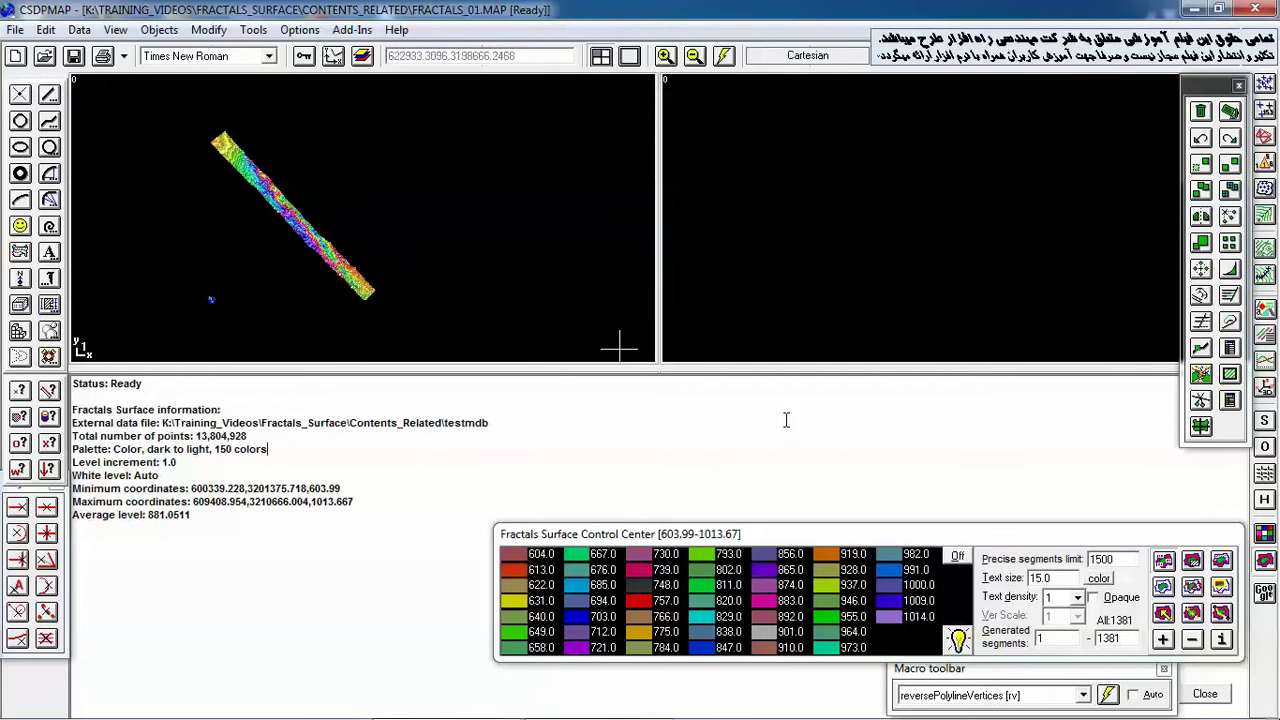
{"action": "left_click", "coordinate": [1207, 695]}
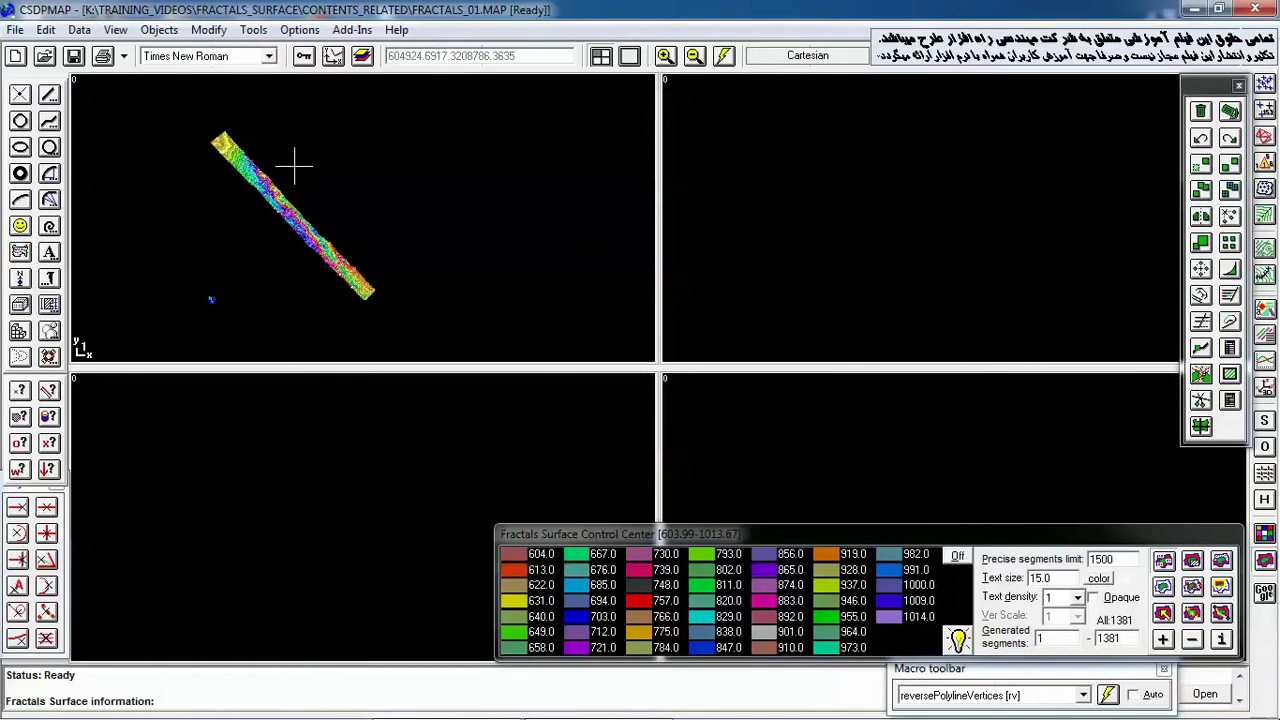
Step: Open the recent project Lidar_02.MAP without saving the changes to FRACTALS_01.MAP, and accept its project summary
{"action": "left_click", "coordinate": [15, 29]}
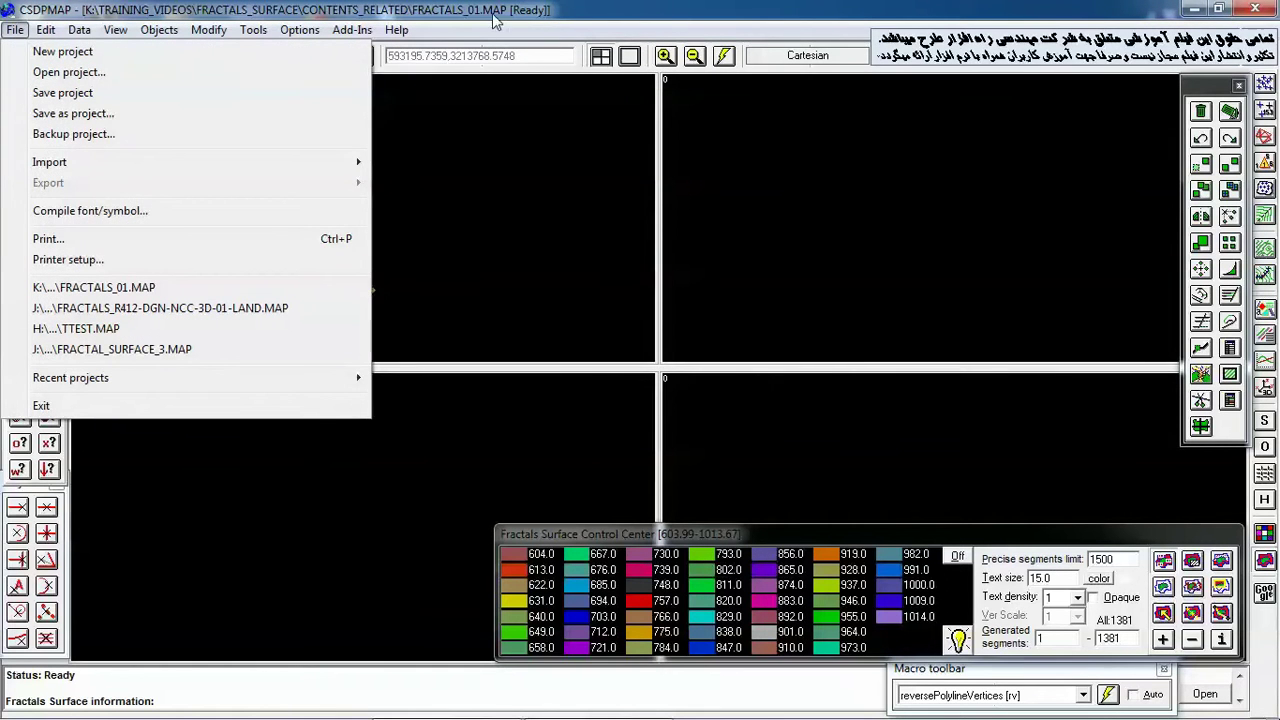
{"action": "mouse_move", "coordinate": [285, 386]}
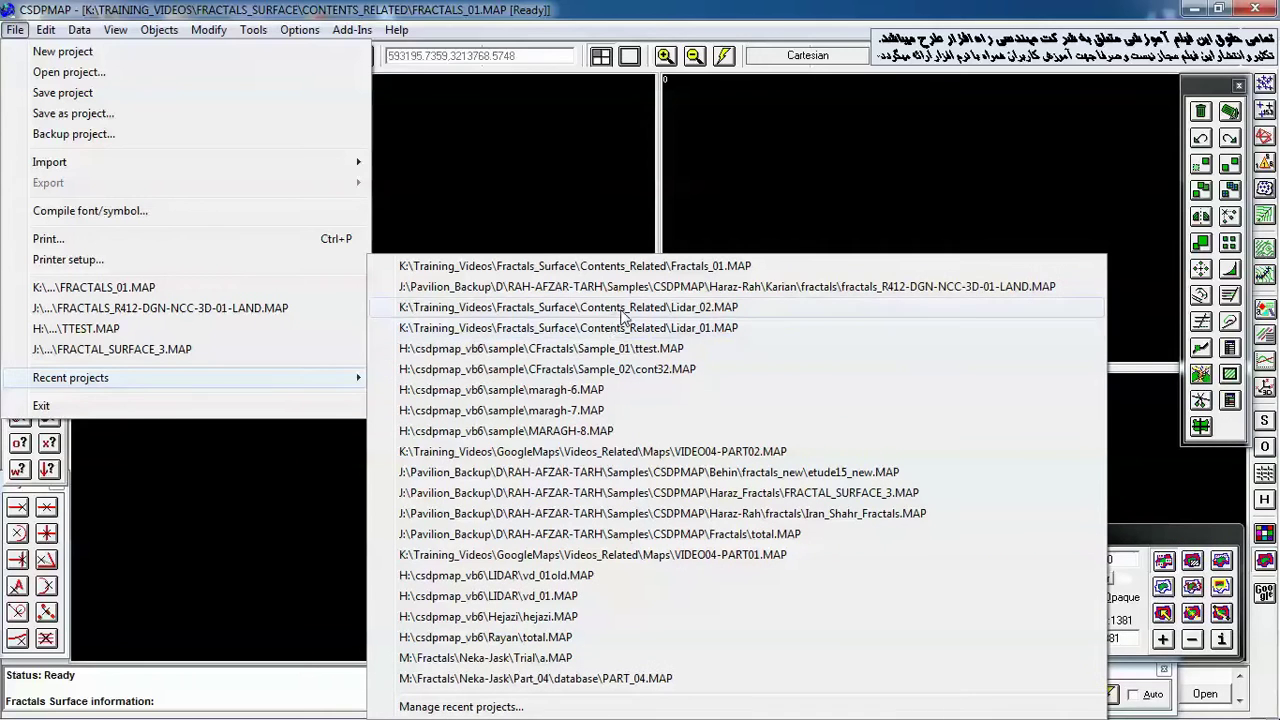
{"action": "left_click", "coordinate": [665, 314]}
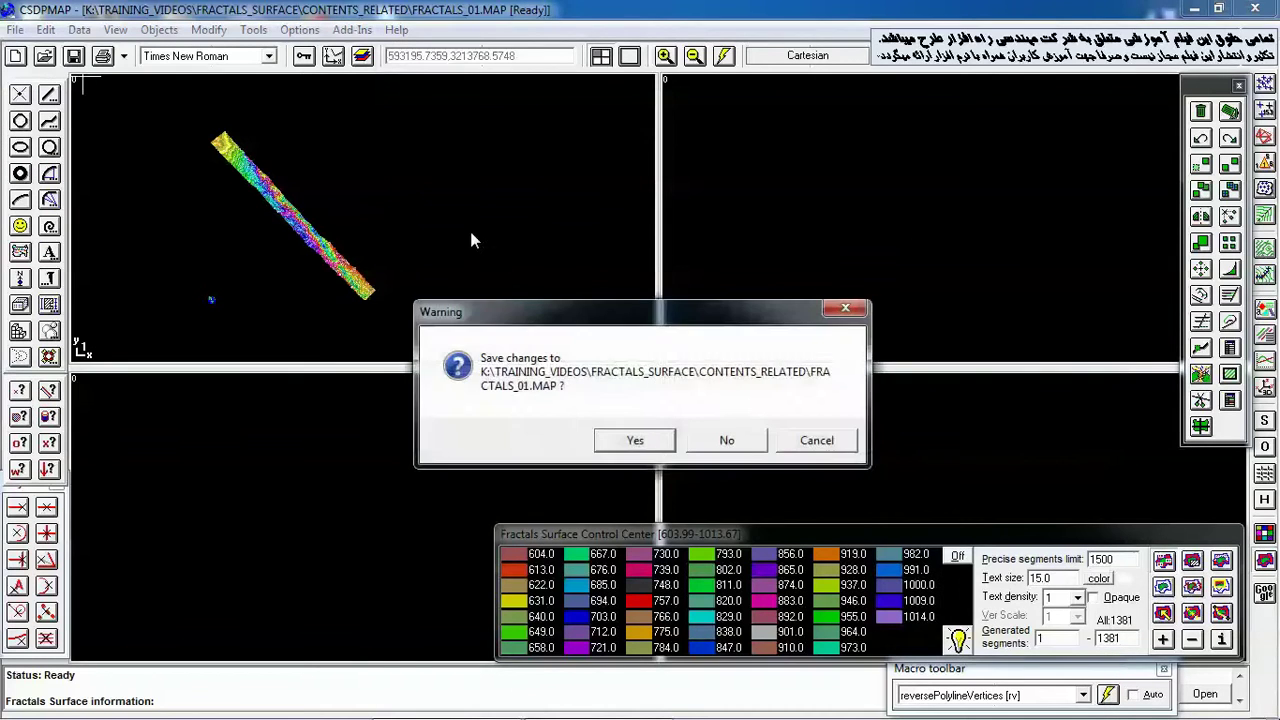
{"action": "left_click", "coordinate": [724, 439]}
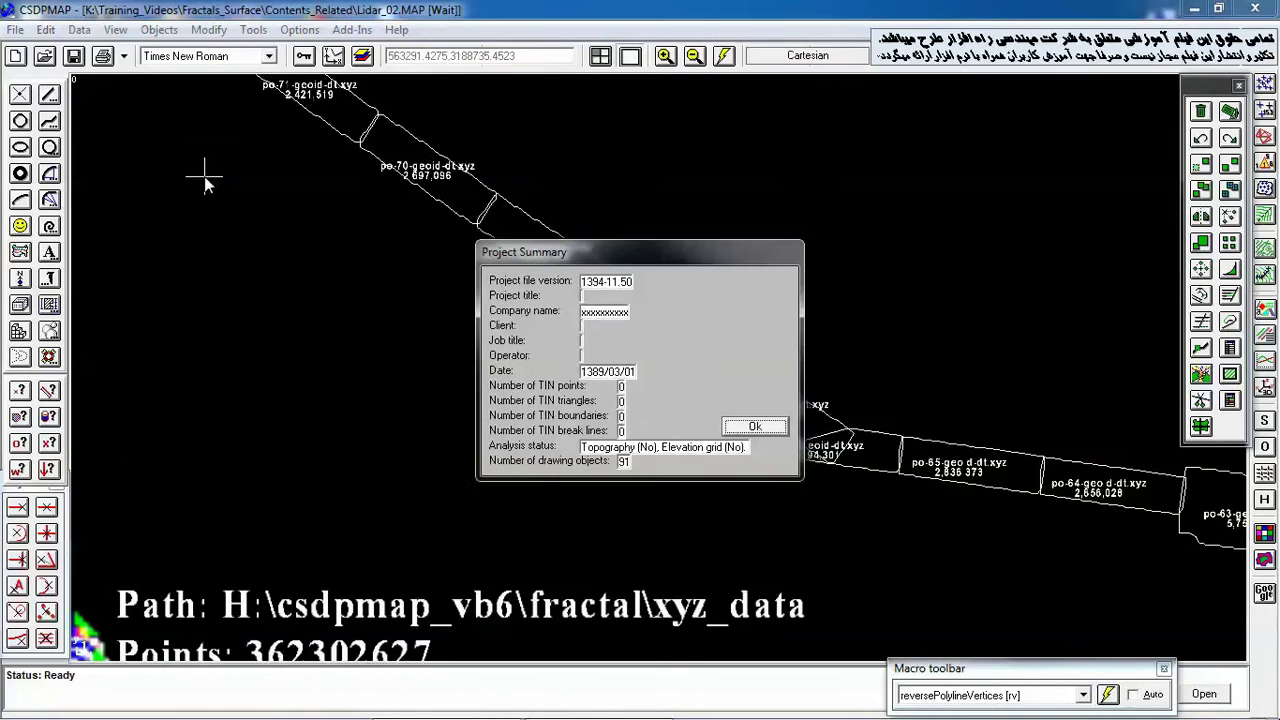
{"action": "left_click", "coordinate": [752, 430]}
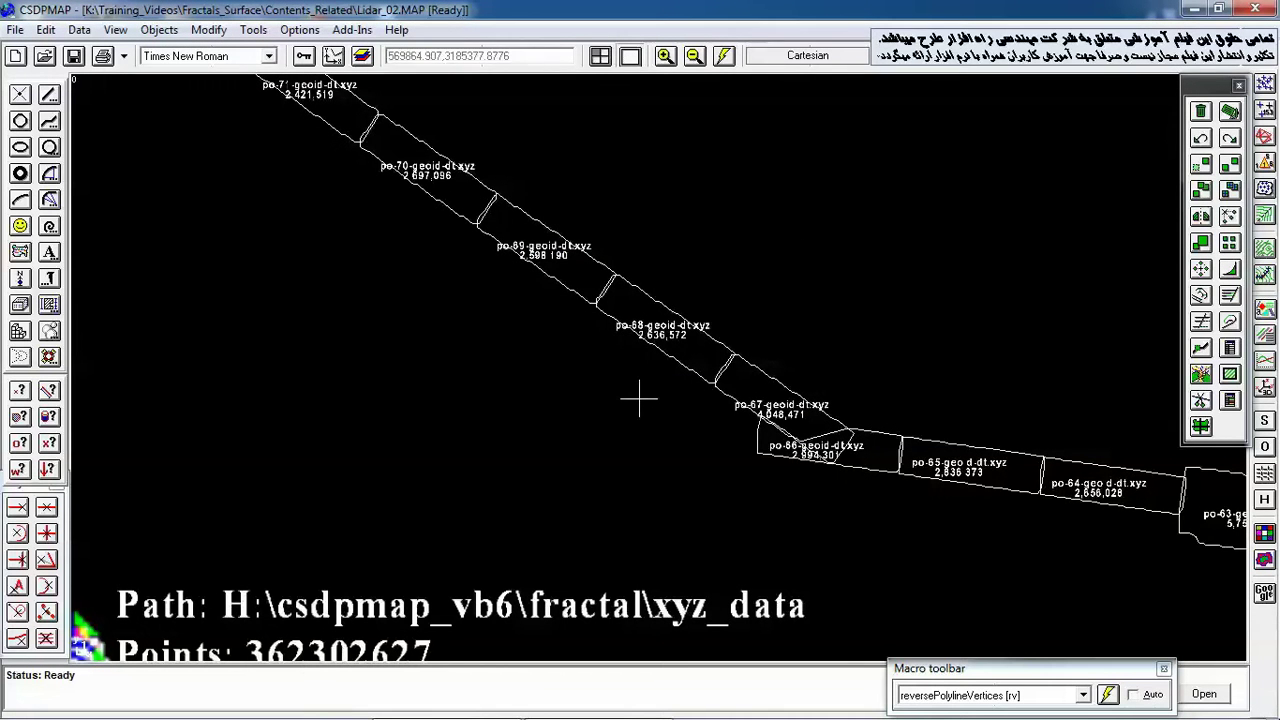
Step: Display the fractals surface along the Lidar_02.MAP route with the Fractals Surface Control Center
{"action": "left_click_drag", "start_coordinate": [920, 486], "coordinate": [640, 320]}
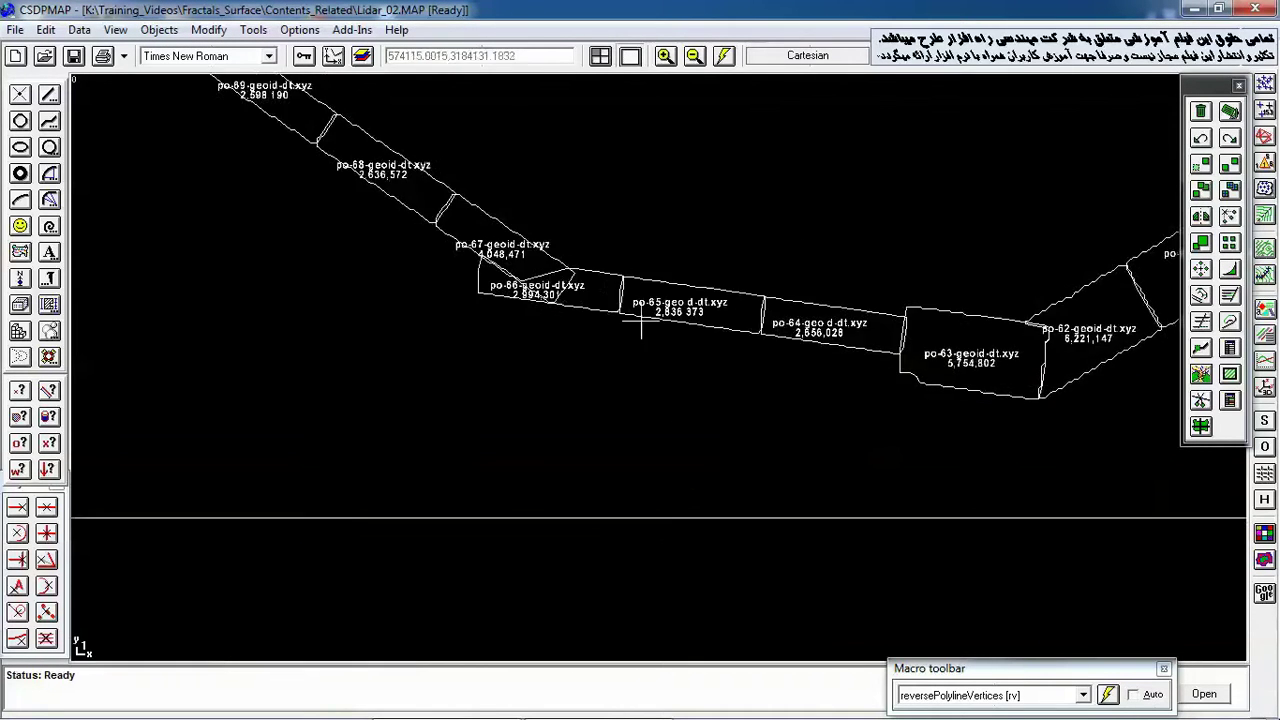
{"action": "scroll", "coordinate": [702, 379], "scroll_direction": "down", "scroll_amount": 3}
{"action": "left_click_drag", "start_coordinate": [891, 262], "coordinate": [589, 389]}
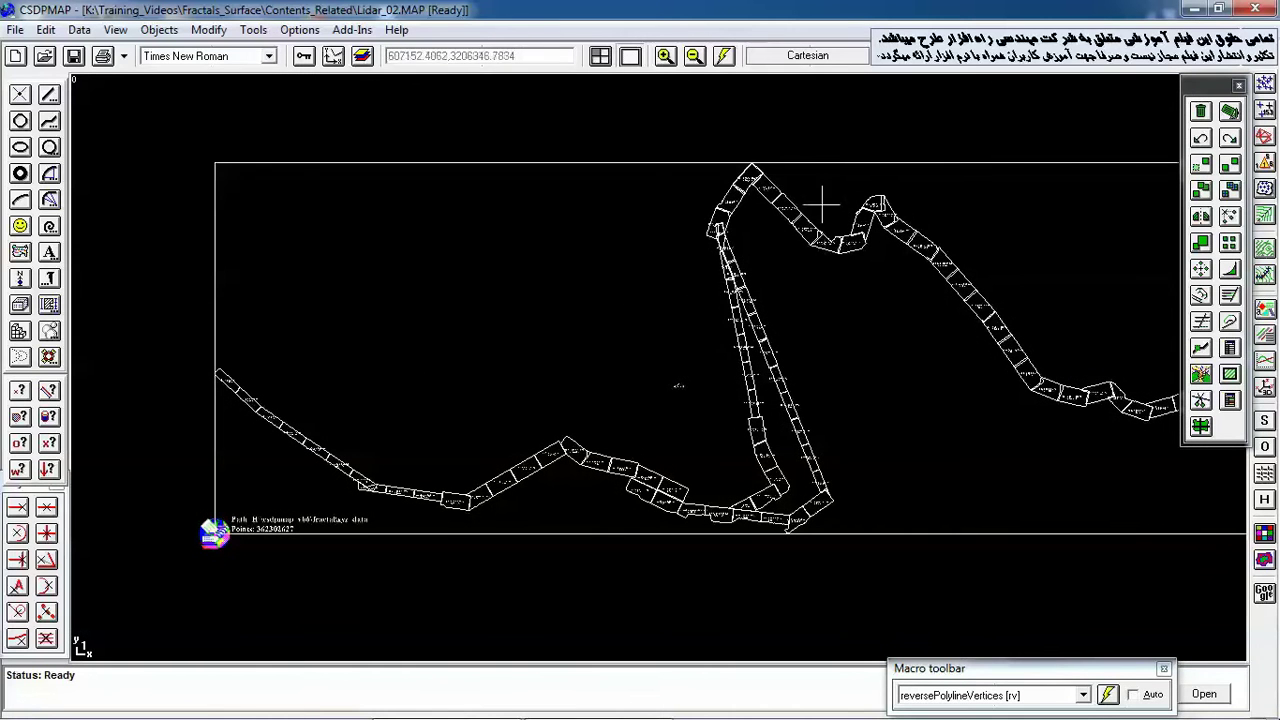
{"action": "left_click_drag", "start_coordinate": [912, 355], "coordinate": [731, 310]}
{"action": "left_click_drag", "start_coordinate": [900, 301], "coordinate": [849, 320]}
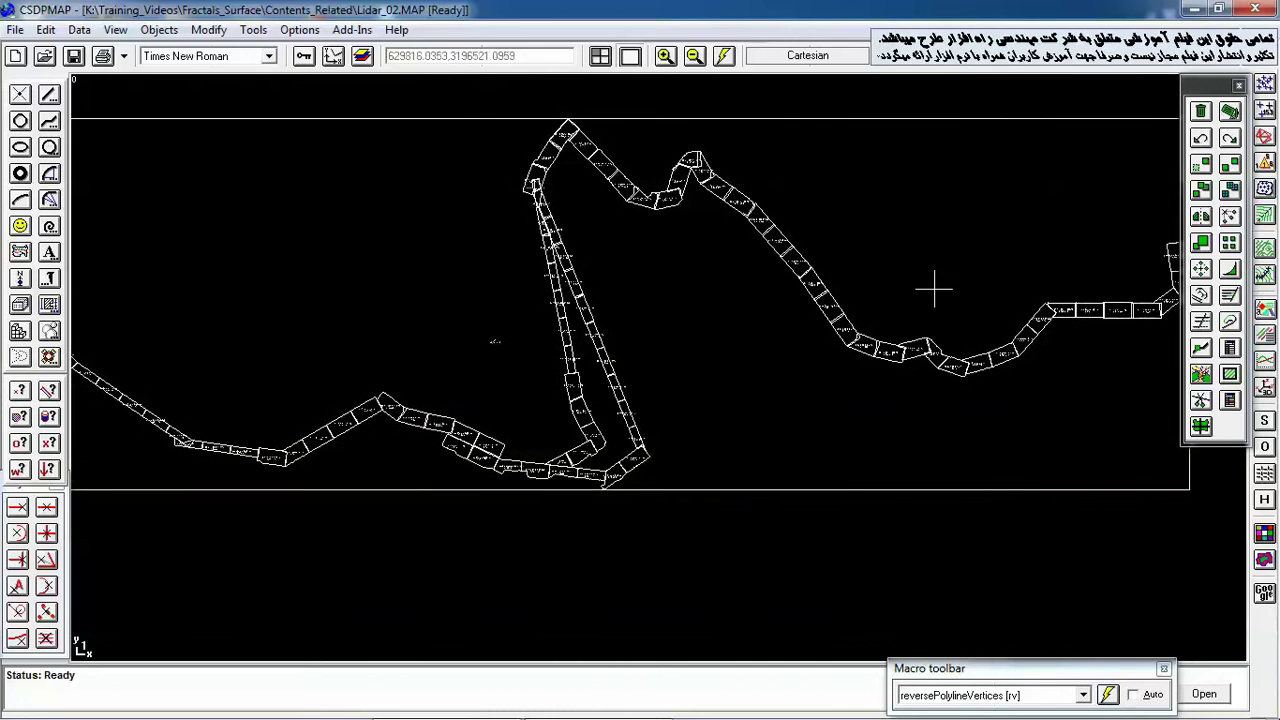
{"action": "left_click", "coordinate": [1265, 562]}
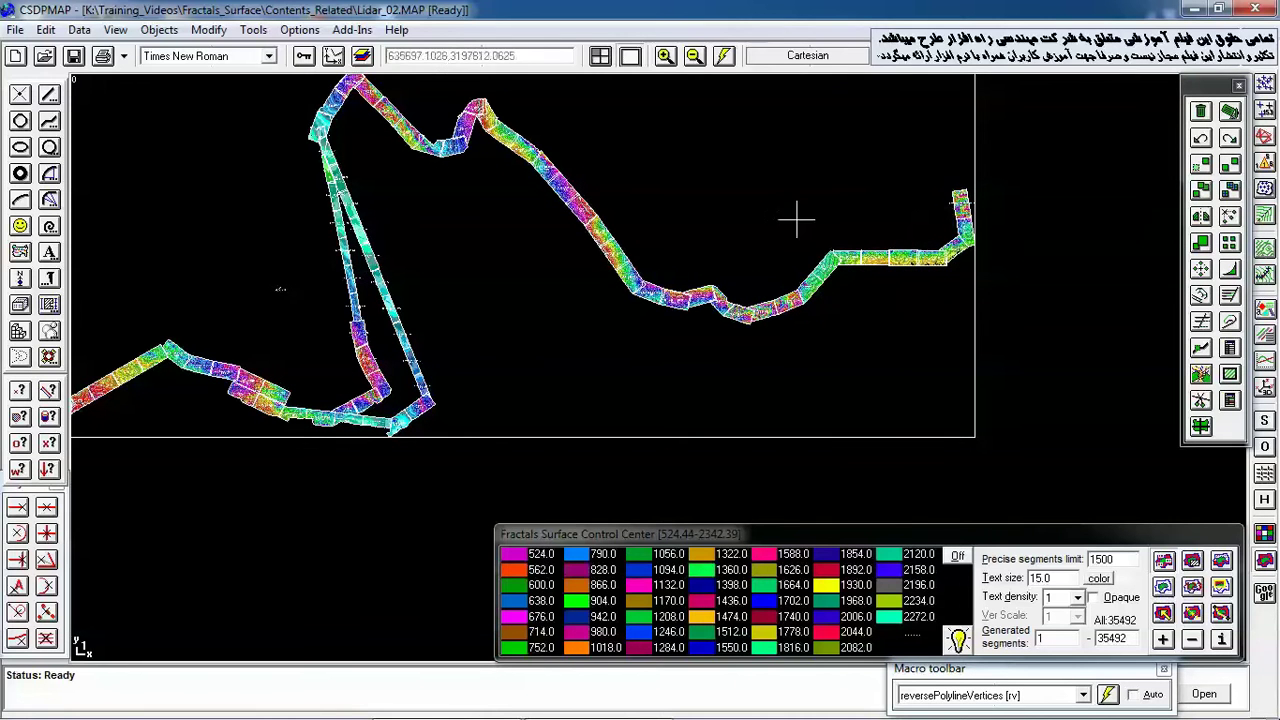
Step: Examine the fractals surface contours at the route's eastern end, from the northernmost tile through po-02 to po-03
{"action": "left_click_drag", "start_coordinate": [493, 258], "coordinate": [793, 295]}
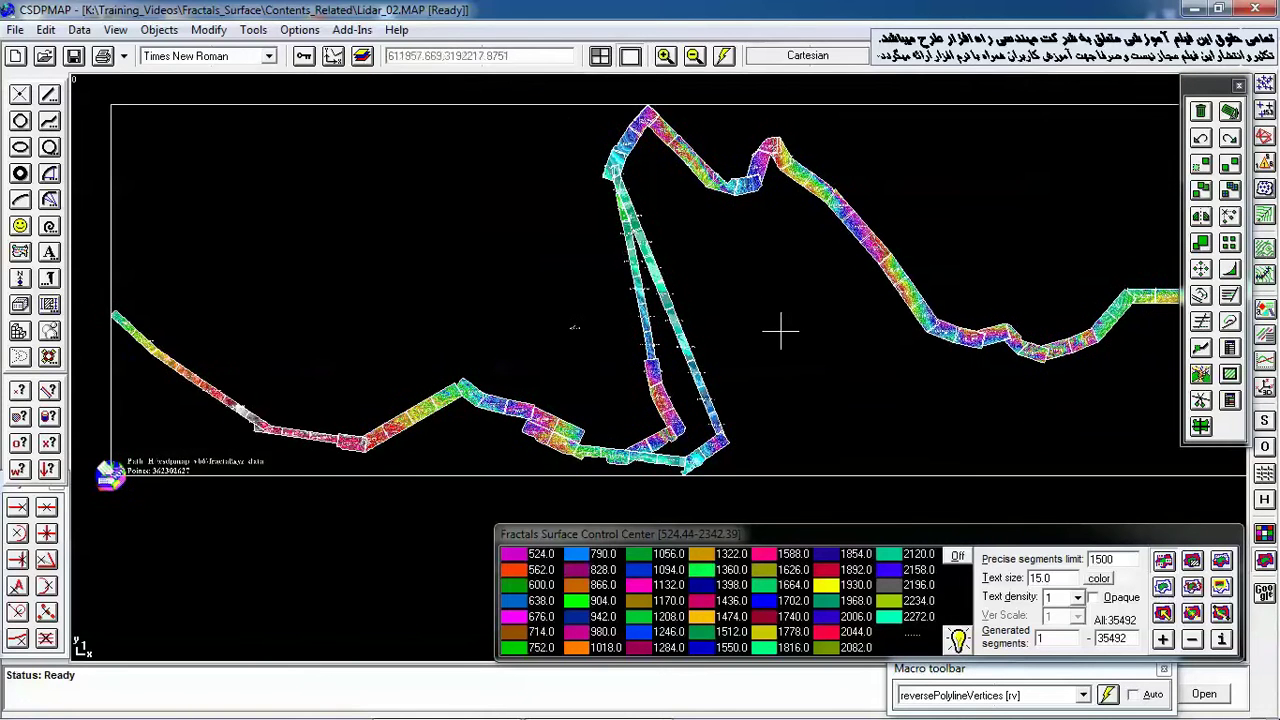
{"action": "left_click_drag", "start_coordinate": [821, 366], "coordinate": [650, 317]}
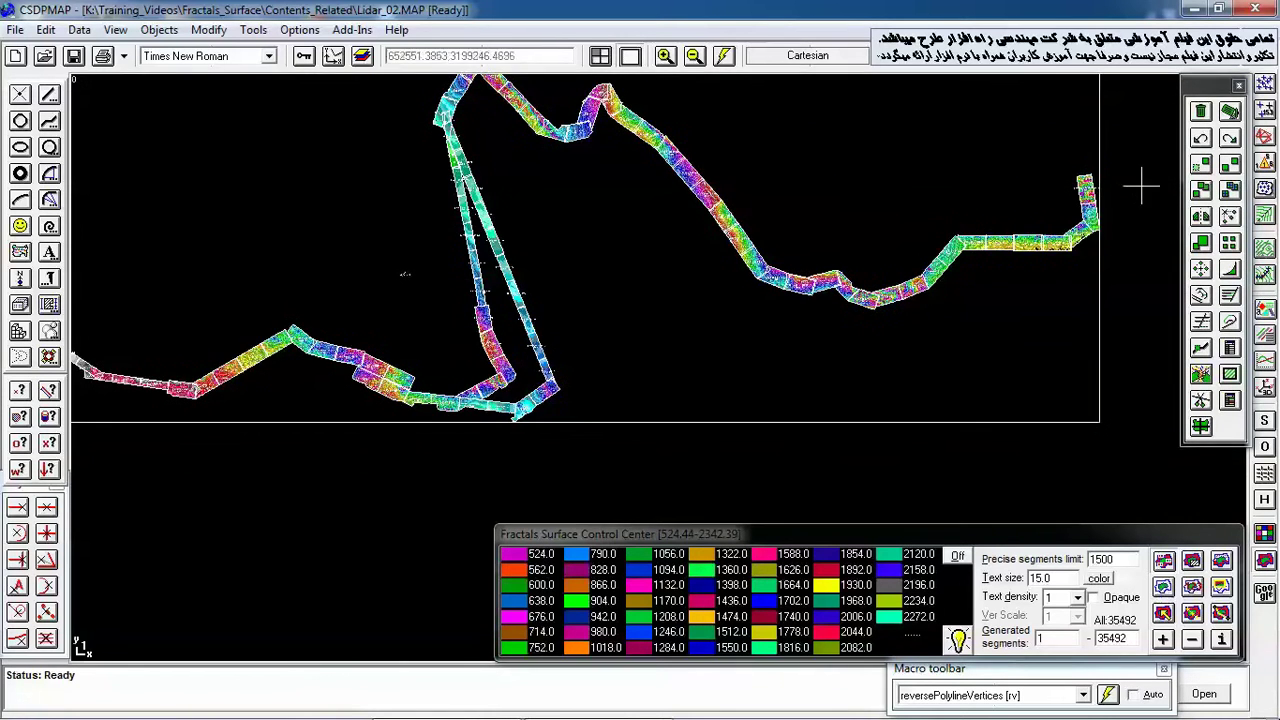
{"action": "left_click_drag", "start_coordinate": [1040, 170], "coordinate": [1152, 256]}
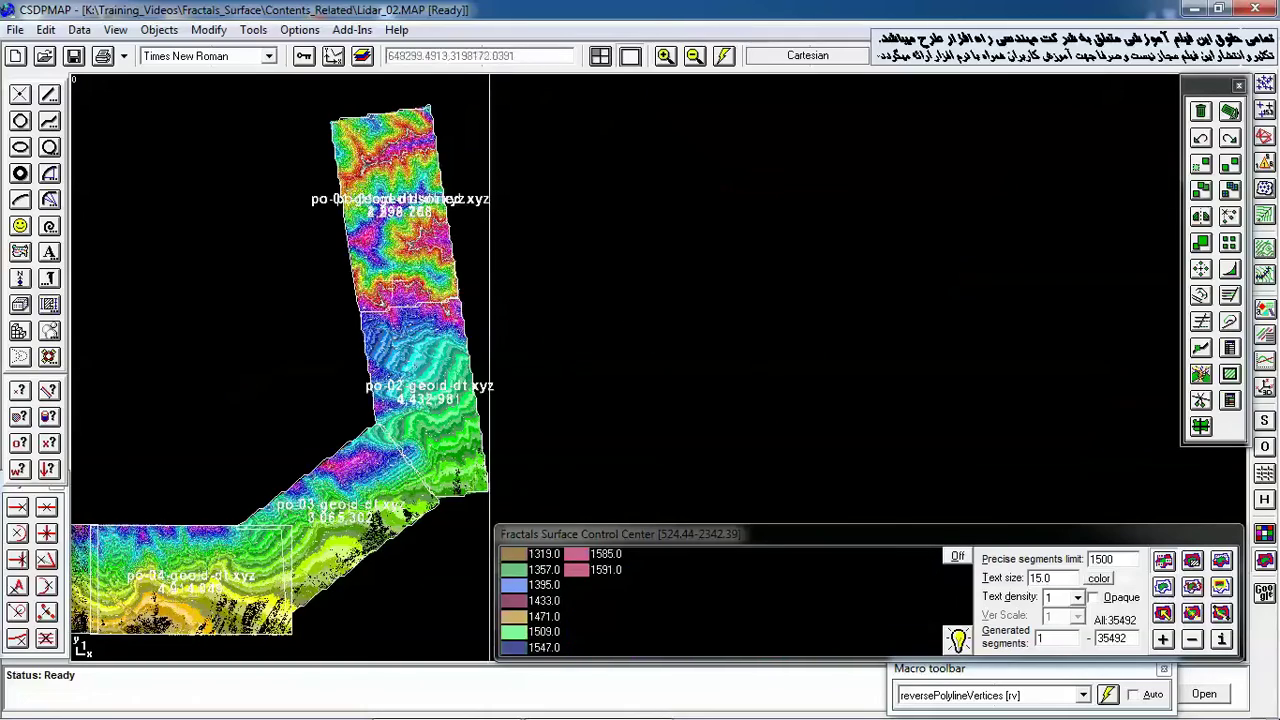
{"action": "left_click_drag", "start_coordinate": [298, 240], "coordinate": [548, 380]}
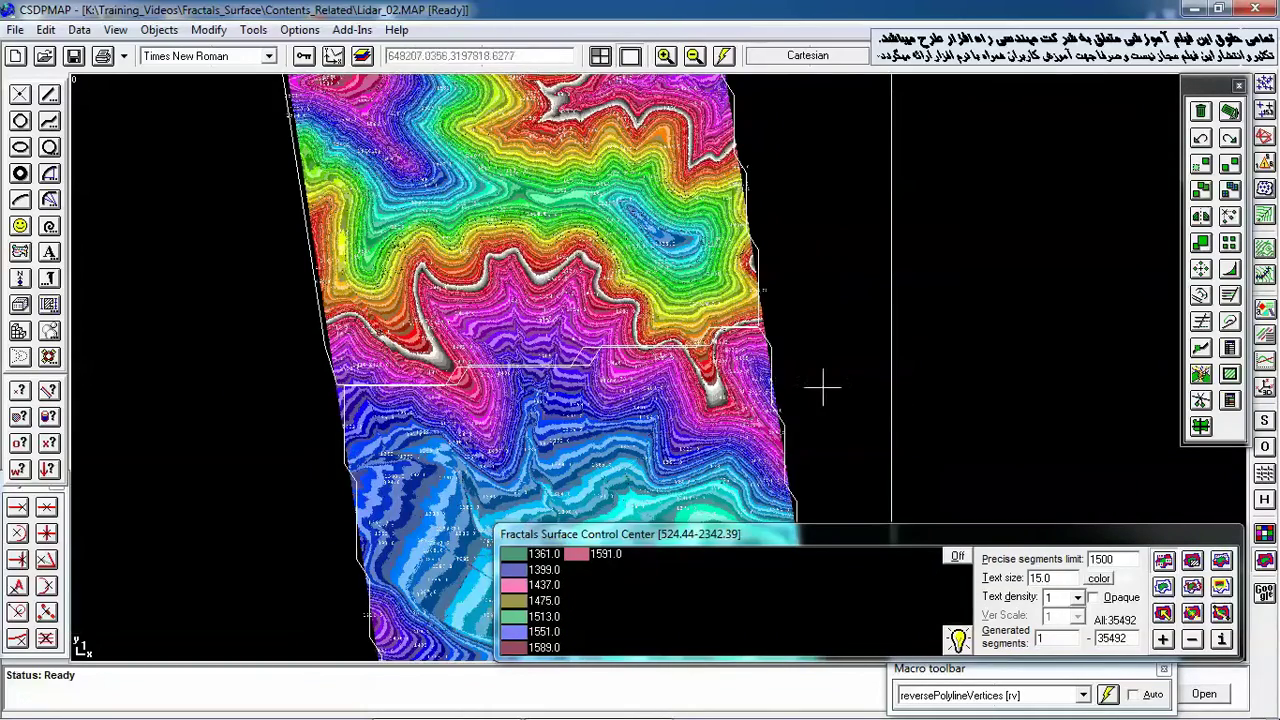
{"action": "left_click_drag", "start_coordinate": [671, 435], "coordinate": [637, 142]}
{"action": "left_click_drag", "start_coordinate": [587, 413], "coordinate": [596, 136]}
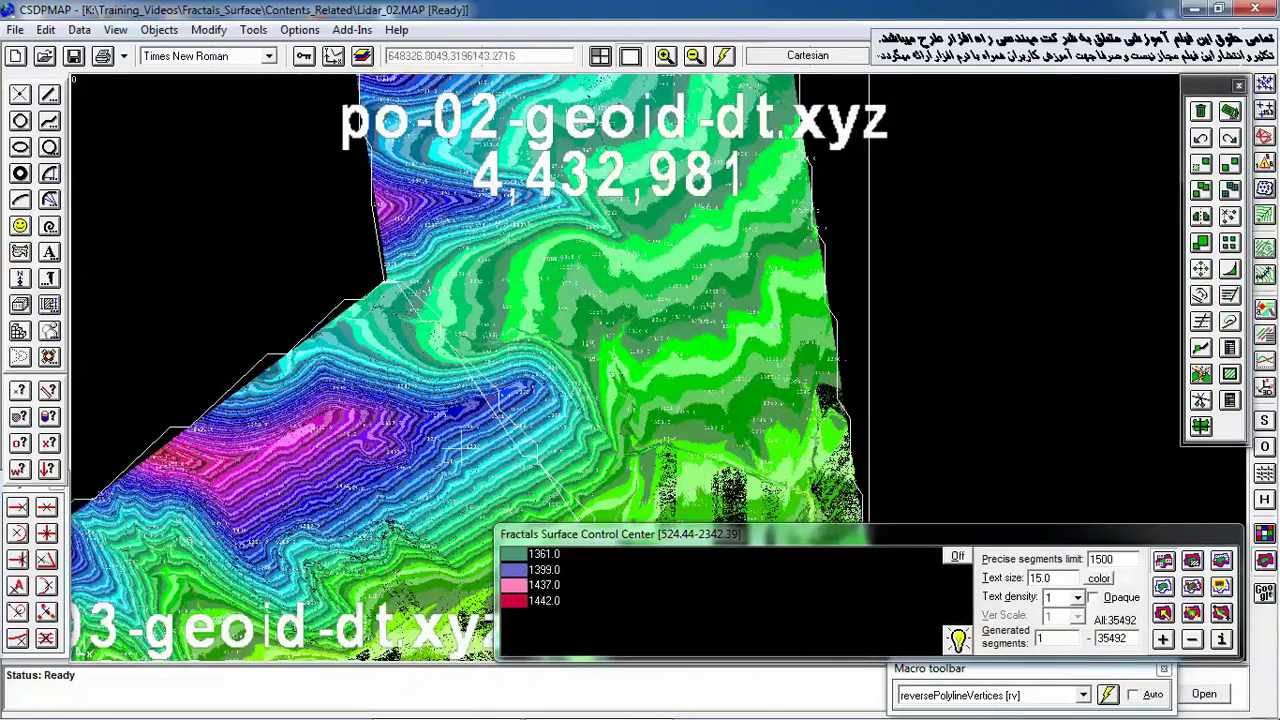
{"action": "left_click_drag", "start_coordinate": [431, 505], "coordinate": [678, 167]}
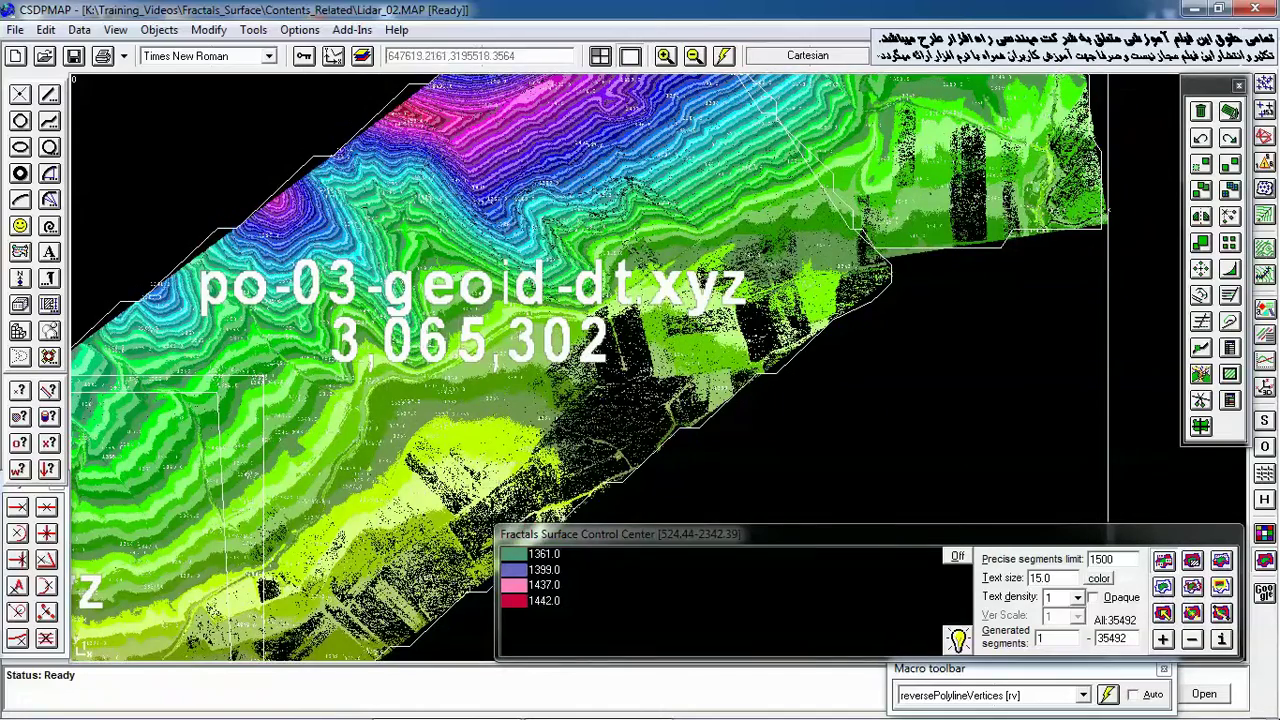
{"action": "scroll", "coordinate": [304, 573], "scroll_direction": "down", "scroll_amount": 5}
Step: Follow the surface westward from tile po-04 to po-12 and examine the overall course of the lidar route
{"action": "left_click_drag", "start_coordinate": [354, 365], "coordinate": [1000, 181]}
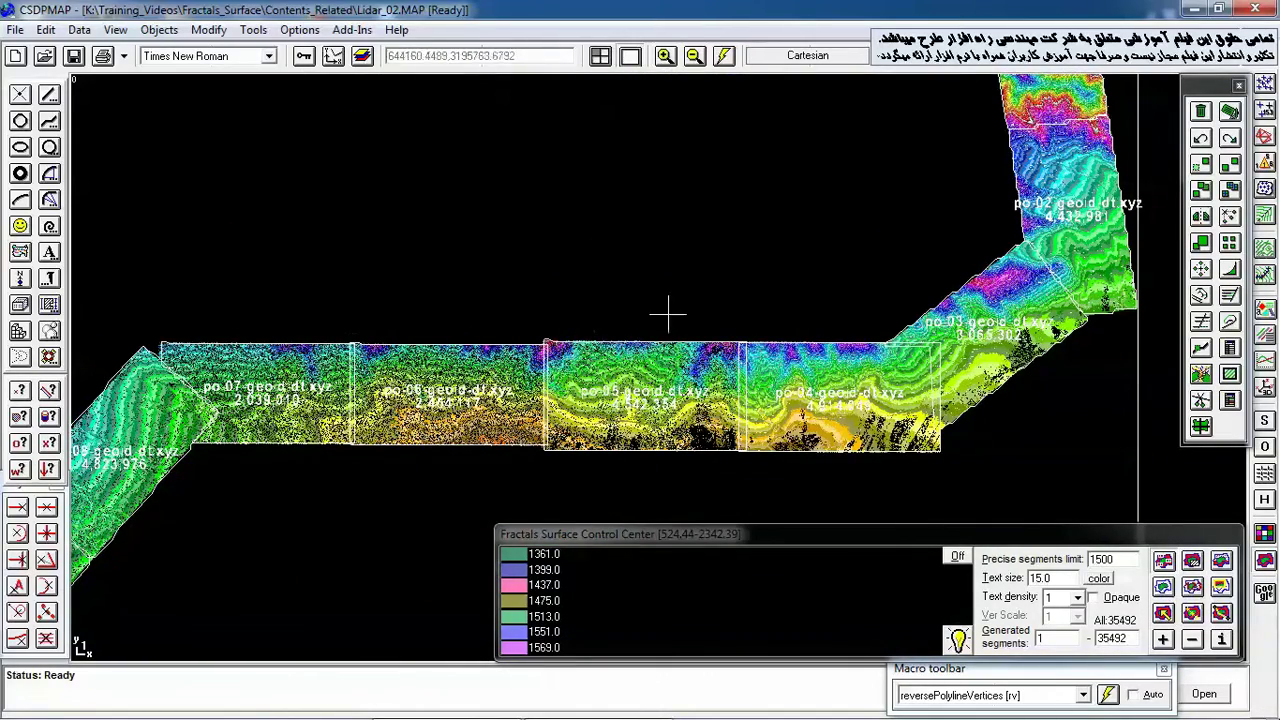
{"action": "left_click_drag", "start_coordinate": [390, 320], "coordinate": [880, 170]}
{"action": "left_click_drag", "start_coordinate": [527, 405], "coordinate": [691, 195]}
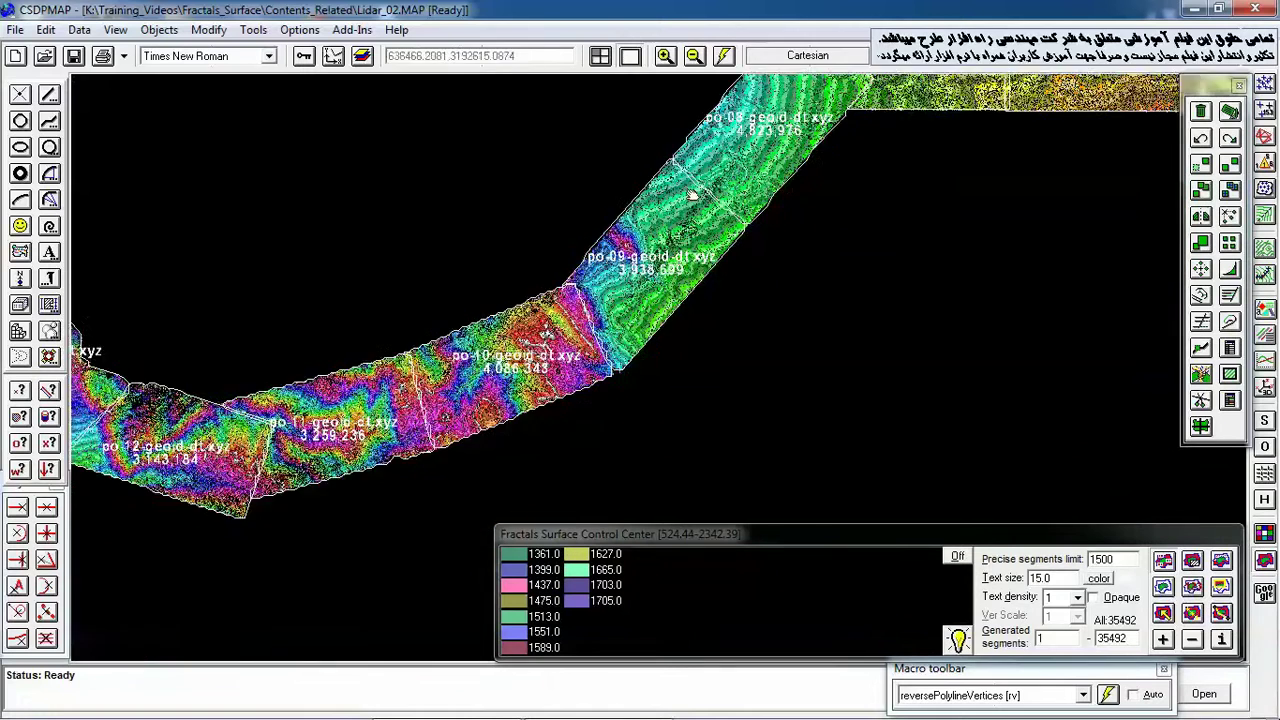
{"action": "scroll", "coordinate": [691, 195], "scroll_direction": "down", "scroll_amount": 5}
{"action": "scroll", "coordinate": [905, 337], "scroll_direction": "up", "scroll_amount": 3}
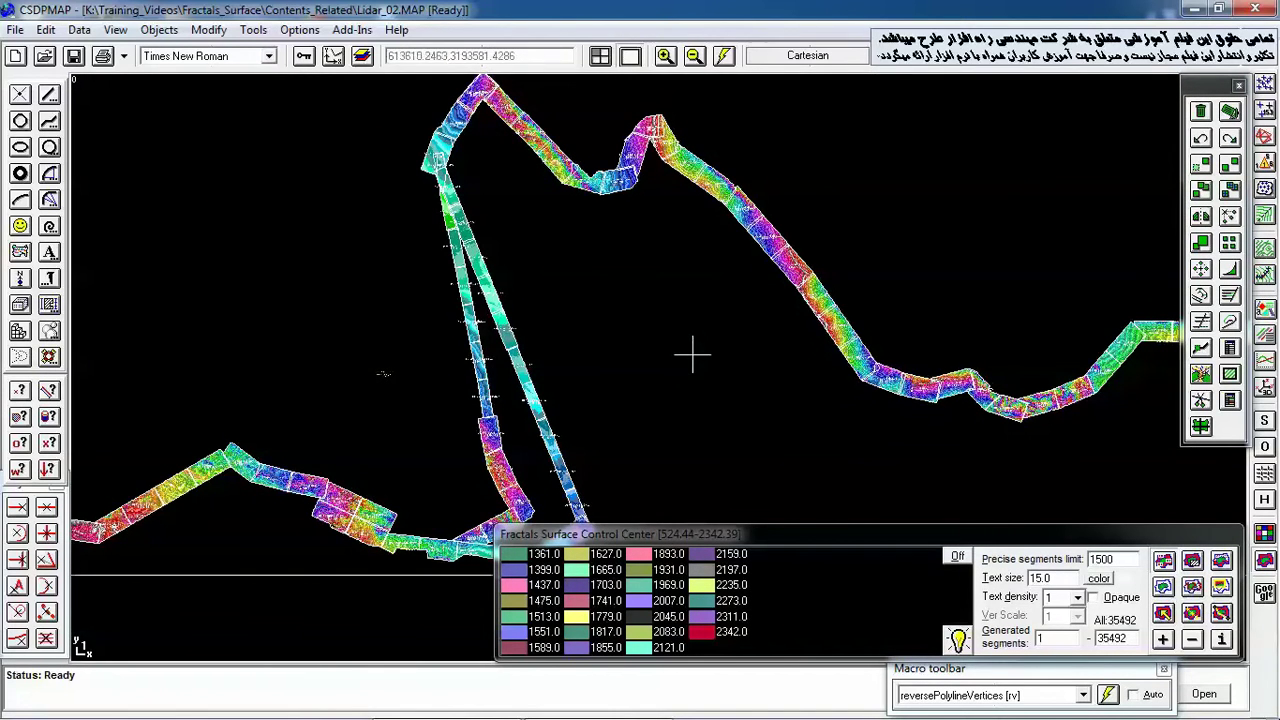
{"action": "left_click_drag", "start_coordinate": [623, 431], "coordinate": [621, 293]}
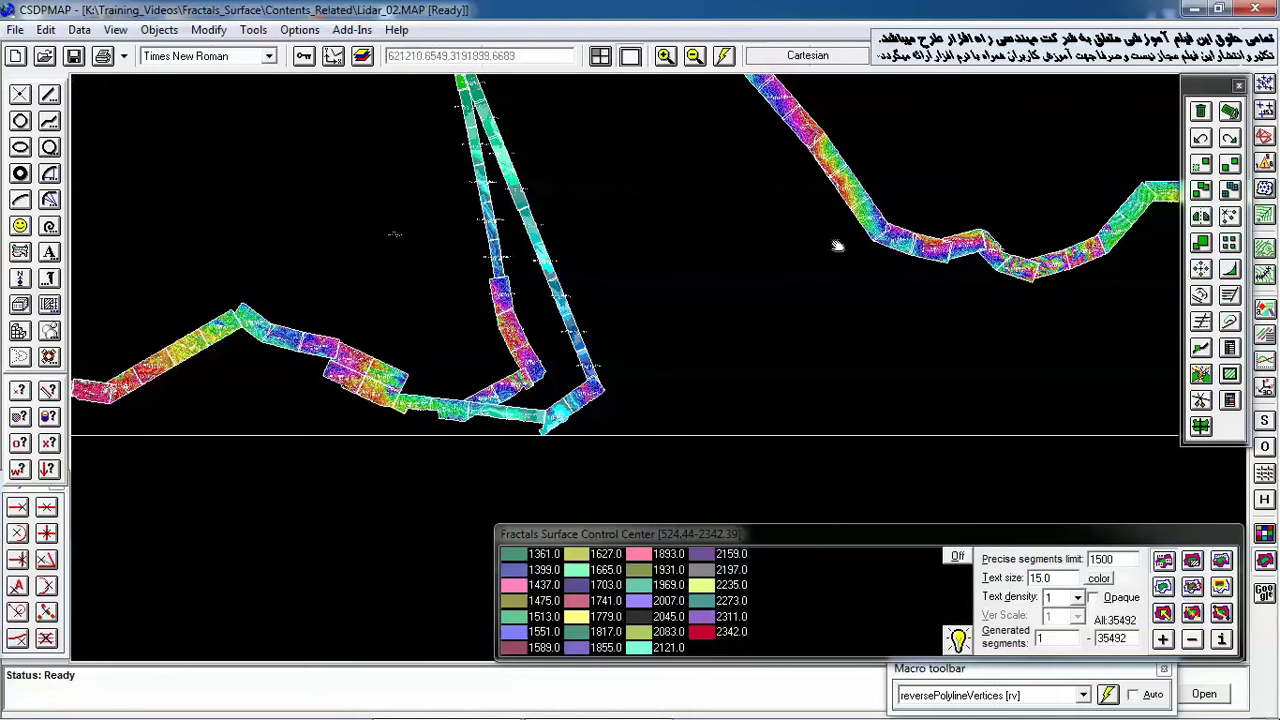
{"action": "left_click_drag", "start_coordinate": [837, 245], "coordinate": [571, 309]}
{"action": "left_click_drag", "start_coordinate": [440, 186], "coordinate": [569, 300]}
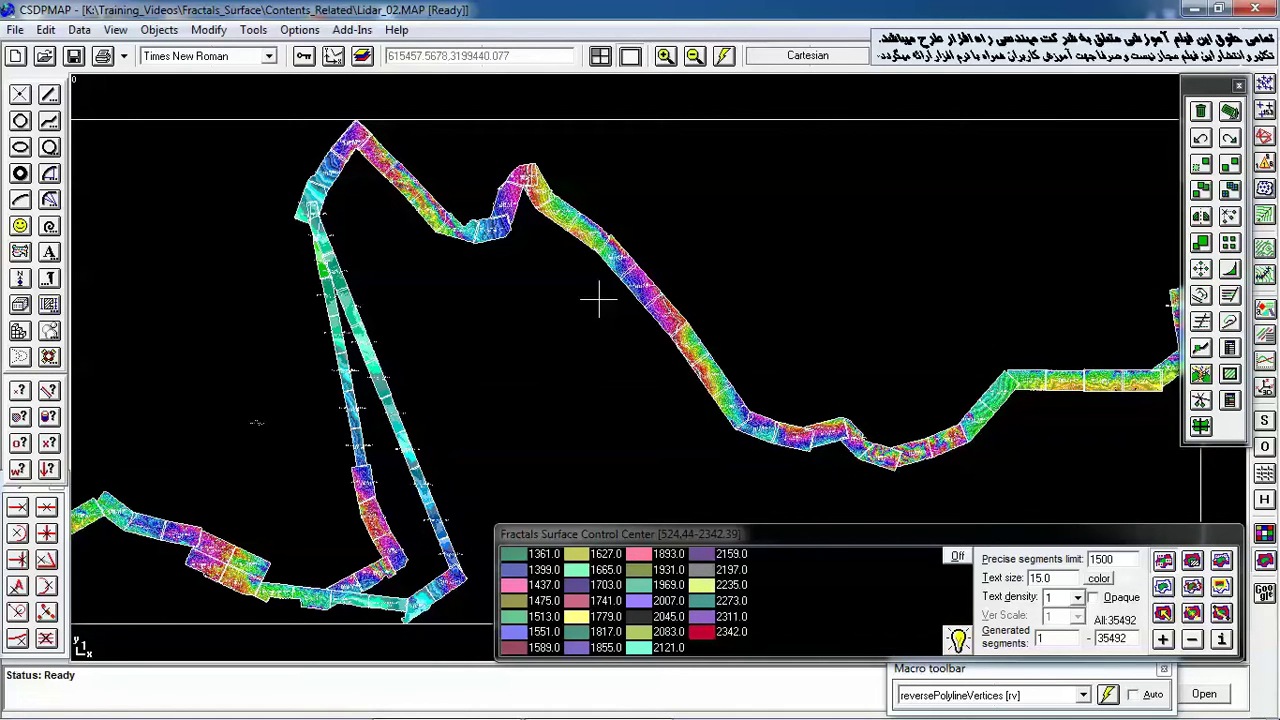
Step: Open the recent project FRACTALS_01.MAP without saving the changes to Lidar_02.MAP, and display its fractals surface
{"action": "left_click", "coordinate": [15, 29]}
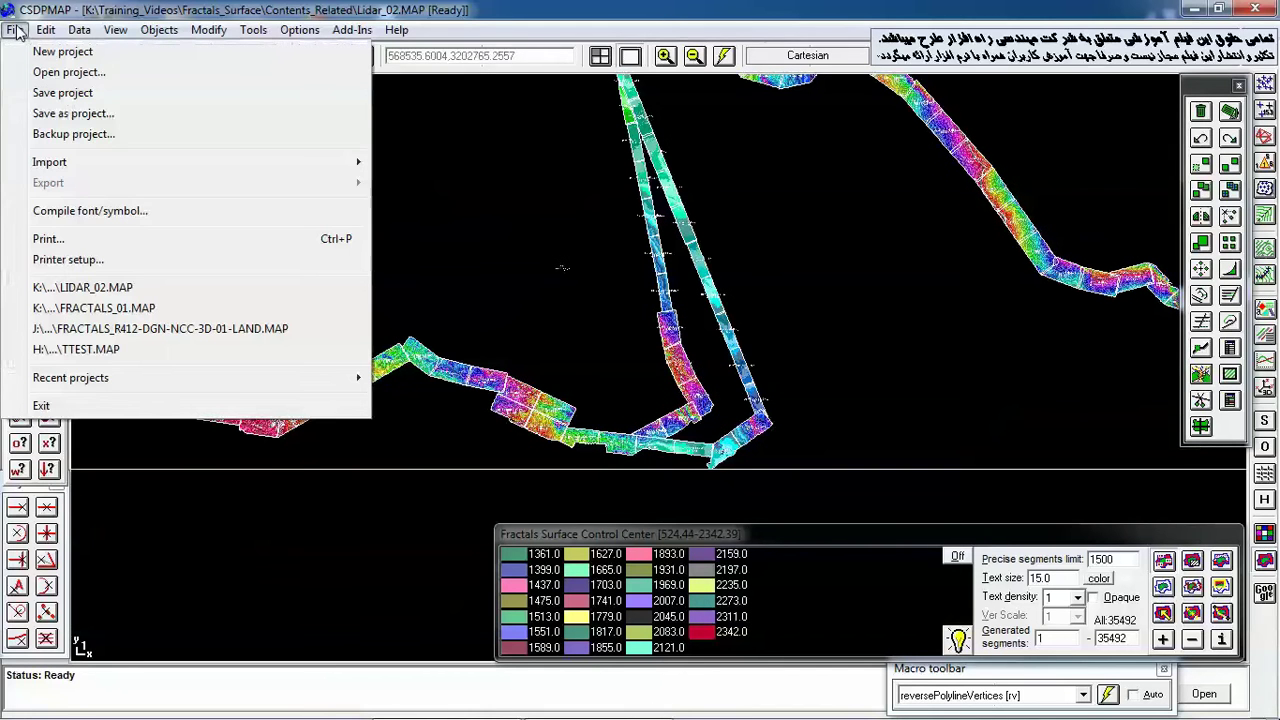
{"action": "left_click", "coordinate": [113, 308]}
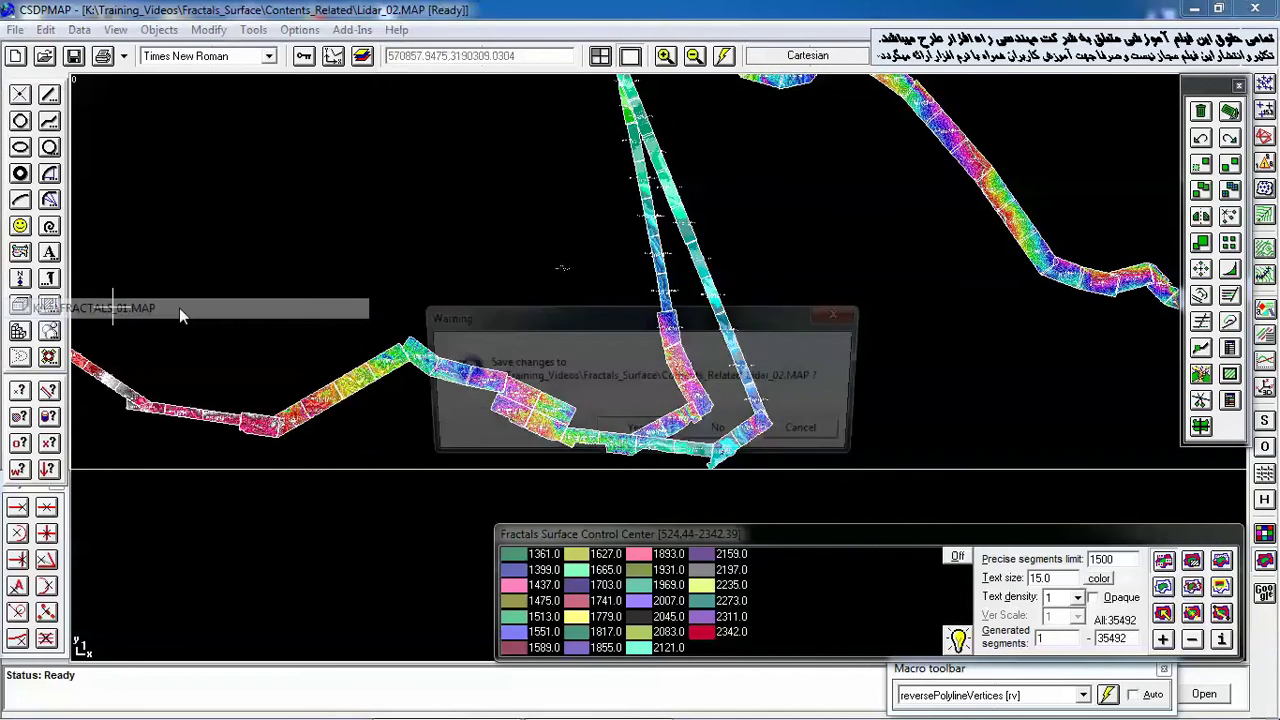
{"action": "left_click", "coordinate": [724, 434]}
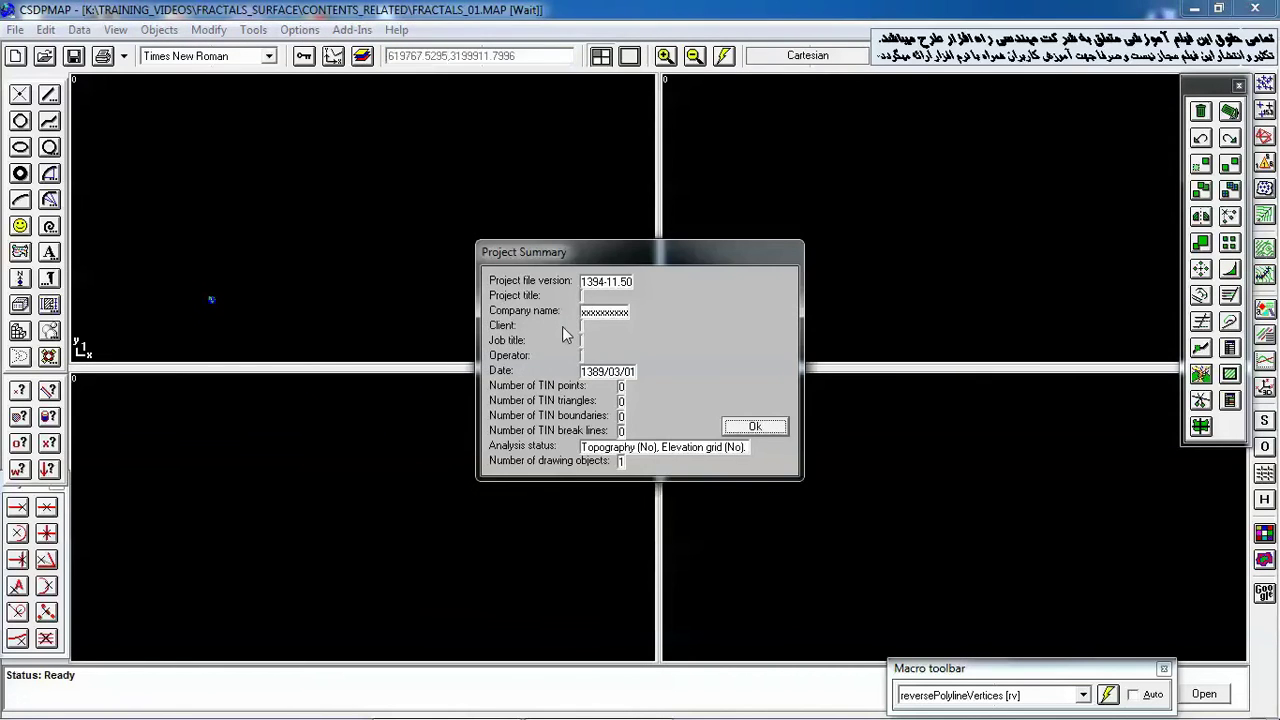
{"action": "left_click", "coordinate": [1263, 562]}
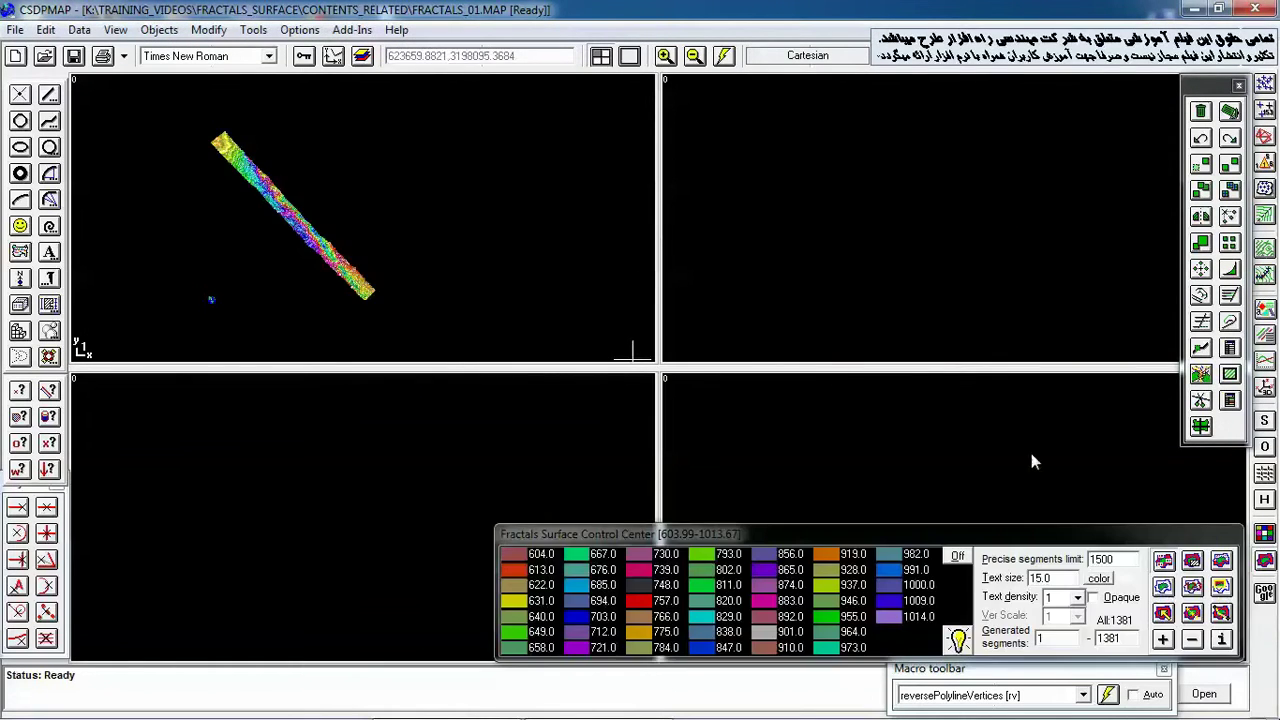
{"action": "double_click", "coordinate": [517, 262]}
{"action": "left_click_drag", "start_coordinate": [512, 360], "coordinate": [437, 276]}
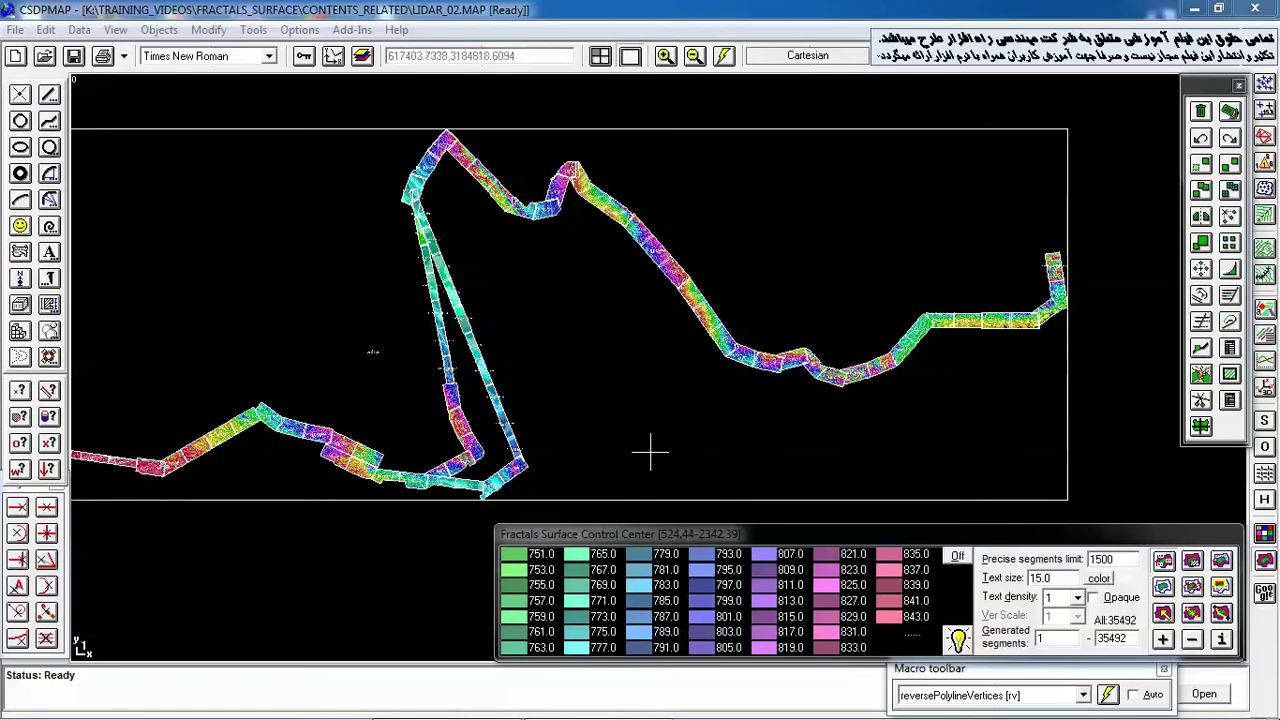
Step: Open the project PART_04.MAP from the folder Fractals\Neka-Jask\Part_04\database on drive M
{"action": "left_click", "coordinate": [15, 29]}
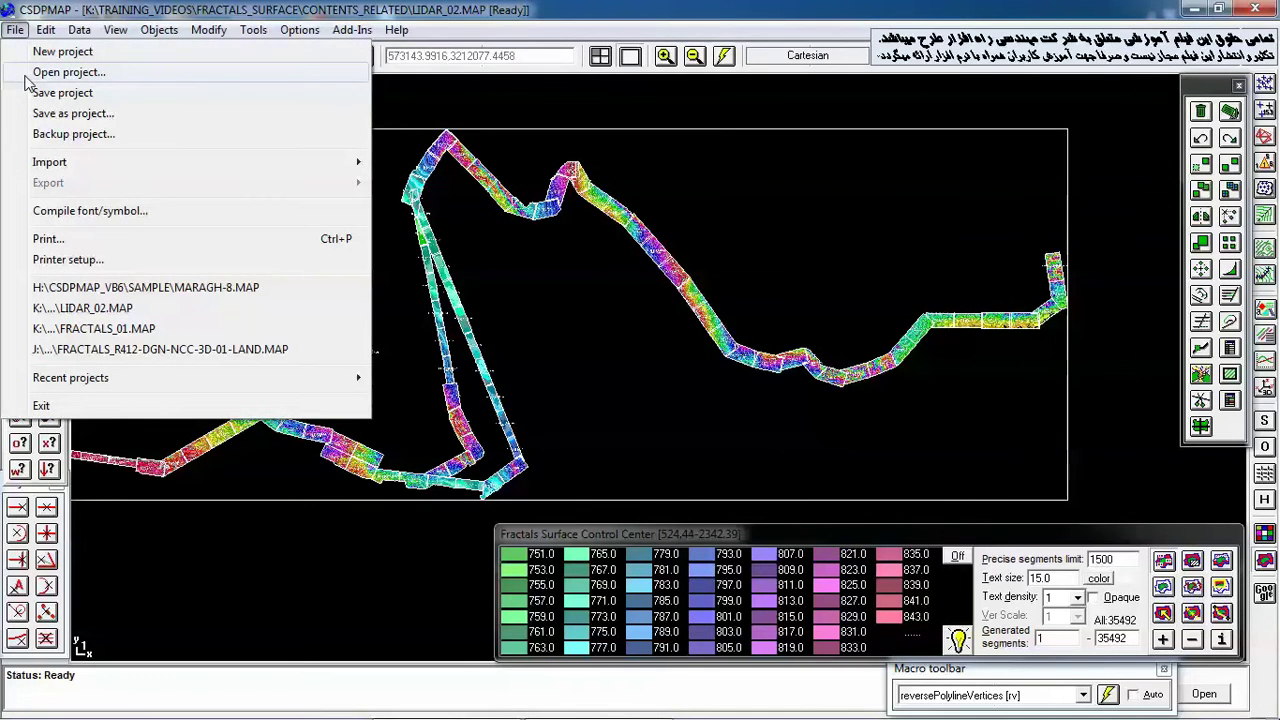
{"action": "left_click", "coordinate": [28, 76]}
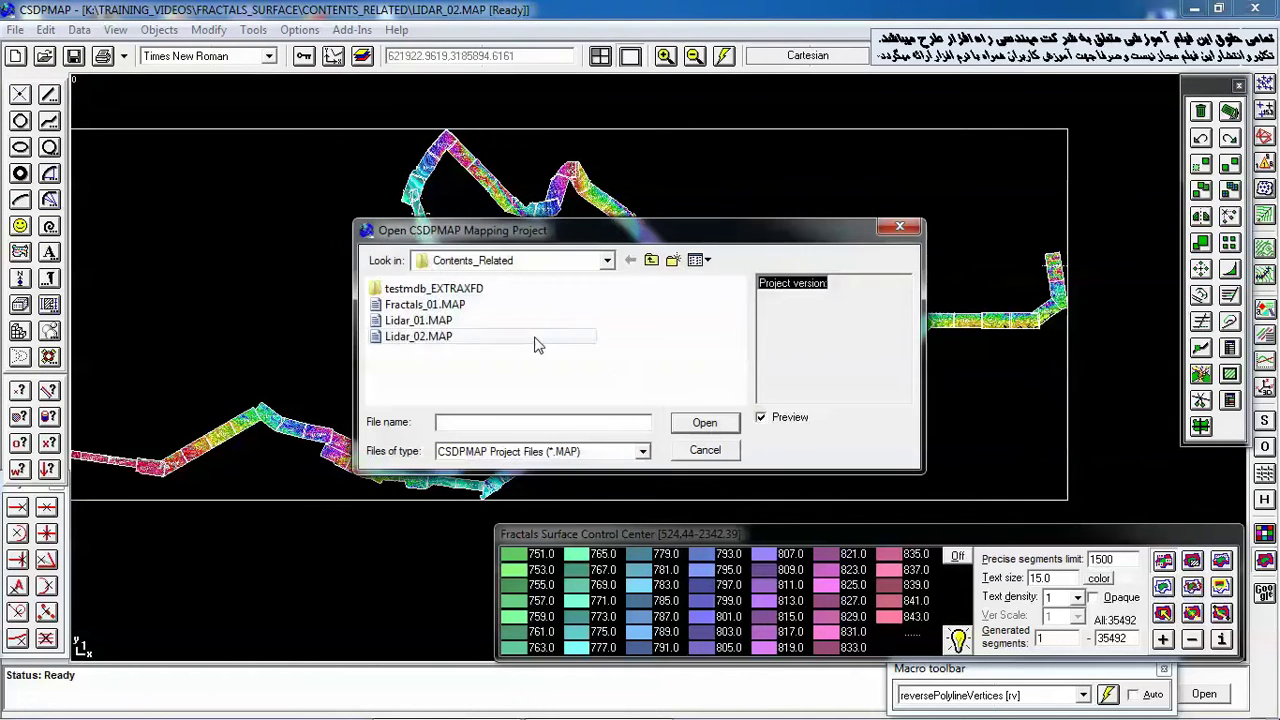
{"action": "left_click", "coordinate": [503, 262]}
{"action": "left_click", "coordinate": [510, 551]}
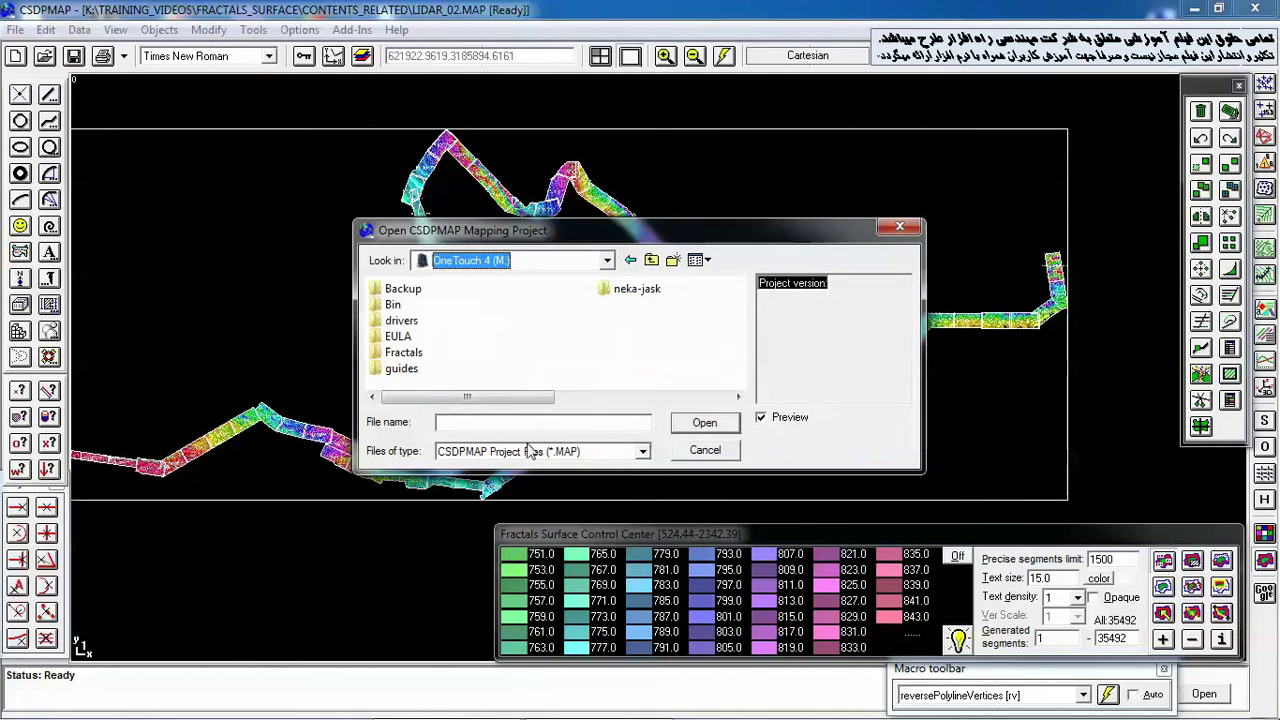
{"action": "double_click", "coordinate": [420, 352]}
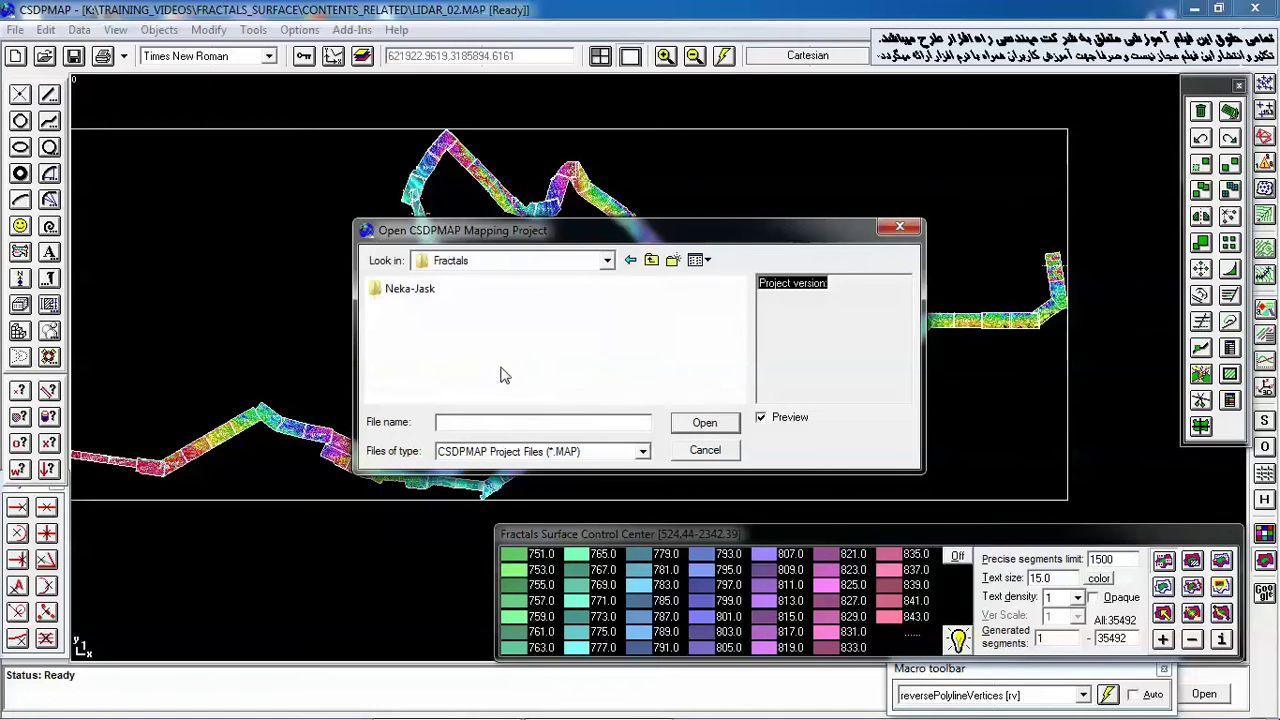
{"action": "double_click", "coordinate": [414, 294]}
{"action": "double_click", "coordinate": [425, 340]}
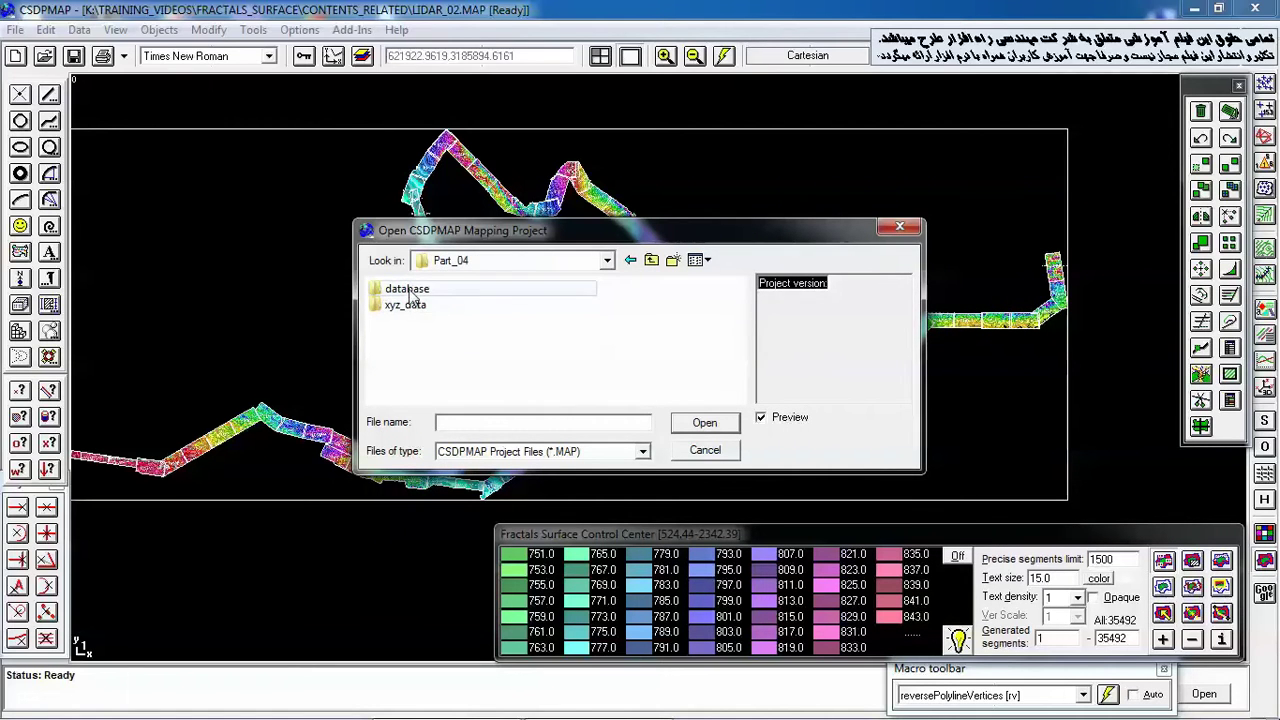
{"action": "double_click", "coordinate": [410, 289]}
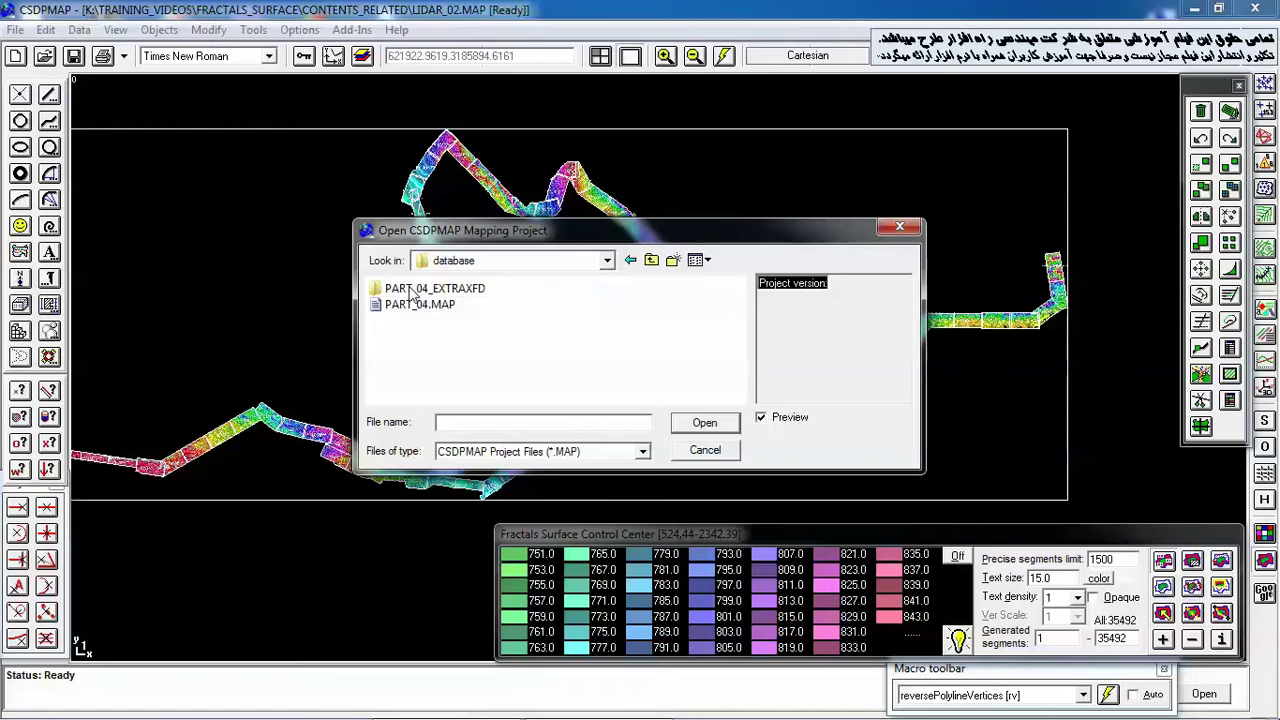
{"action": "double_click", "coordinate": [417, 306]}
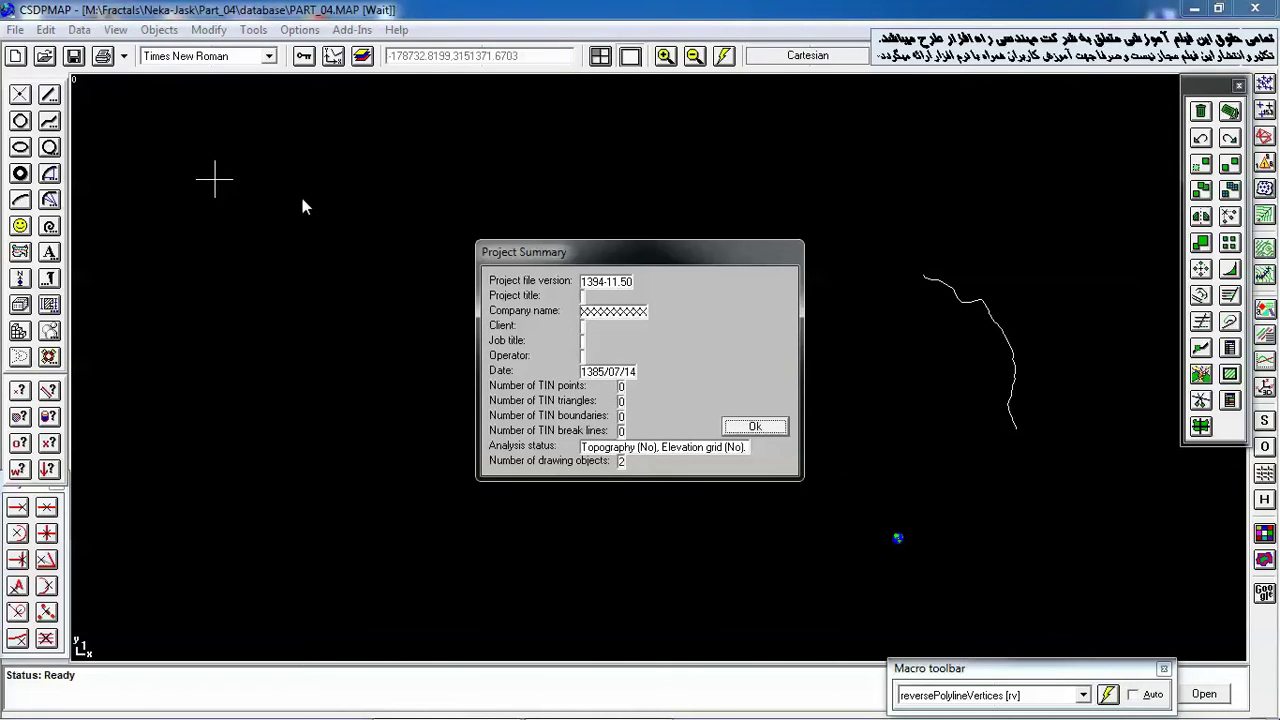
Step: Display the fractals surface of the opened project and follow the route from its northwestern end toward the southeast
{"action": "left_click", "coordinate": [748, 430]}
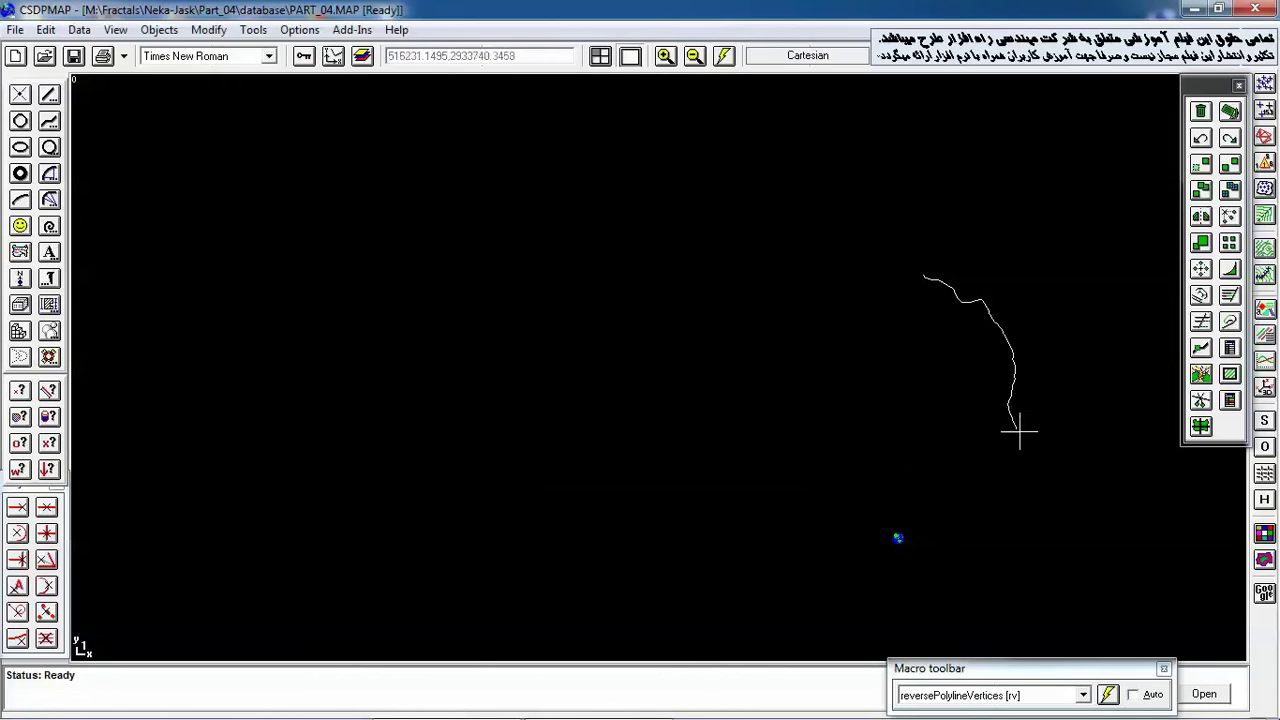
{"action": "left_click", "coordinate": [1265, 560]}
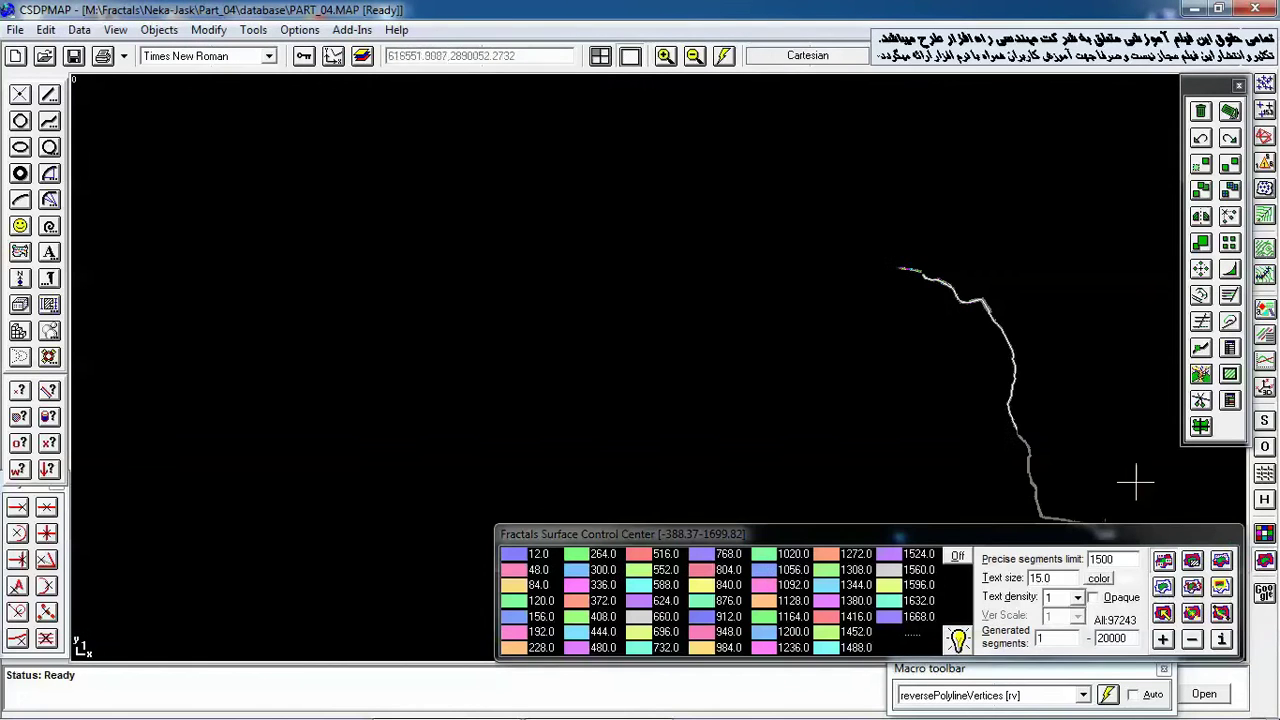
{"action": "left_click_drag", "start_coordinate": [1076, 456], "coordinate": [846, 366]}
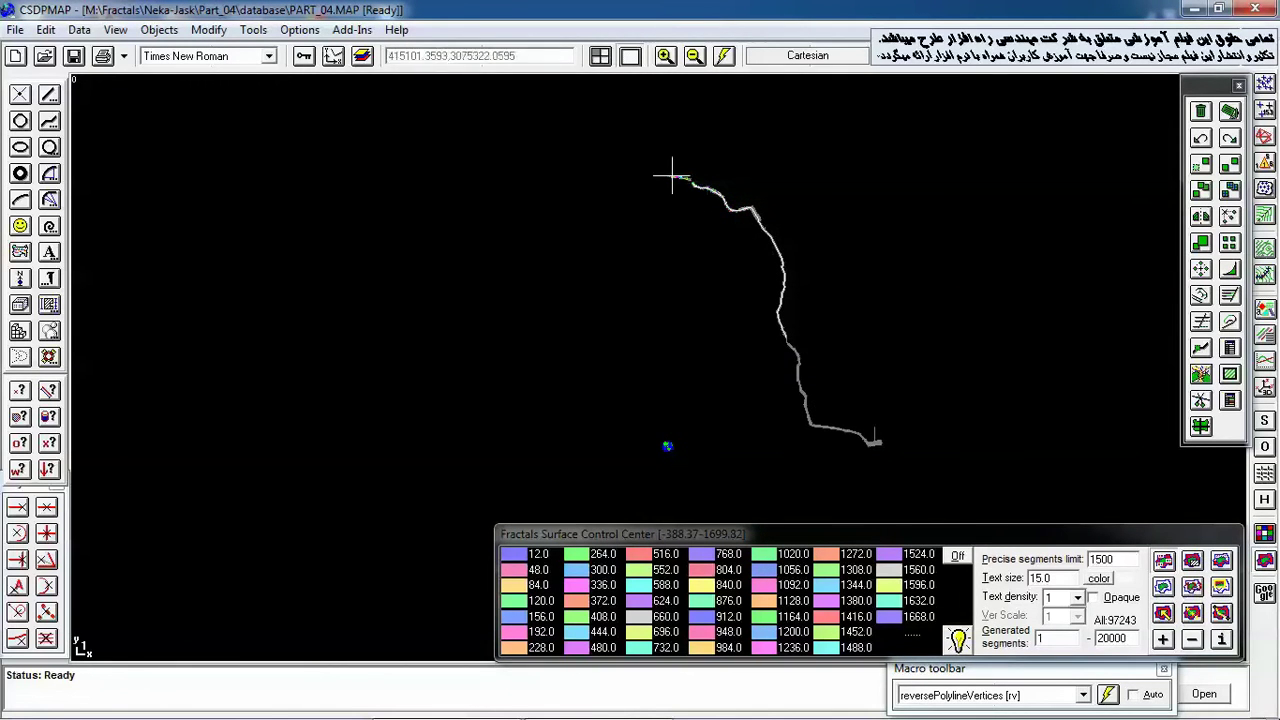
{"action": "left_click_drag", "start_coordinate": [660, 172], "coordinate": [785, 252]}
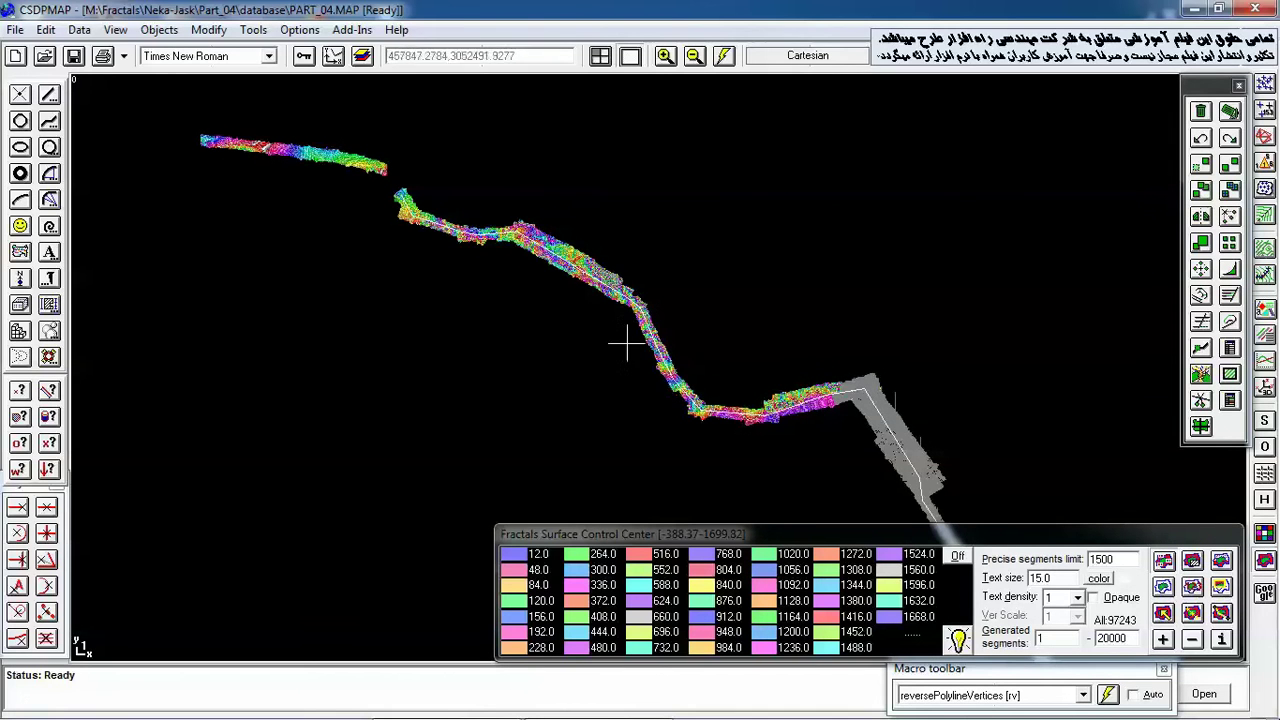
{"action": "left_click_drag", "start_coordinate": [758, 458], "coordinate": [552, 227]}
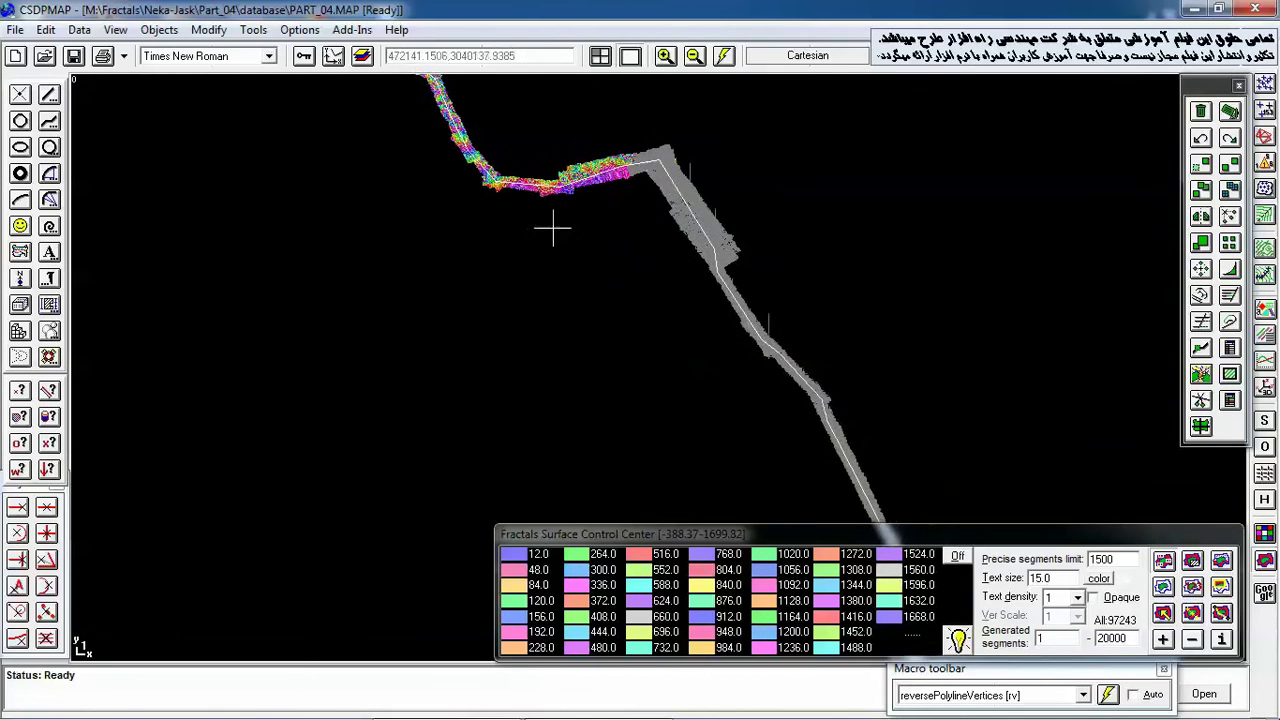
{"action": "left_click_drag", "start_coordinate": [783, 442], "coordinate": [638, 215]}
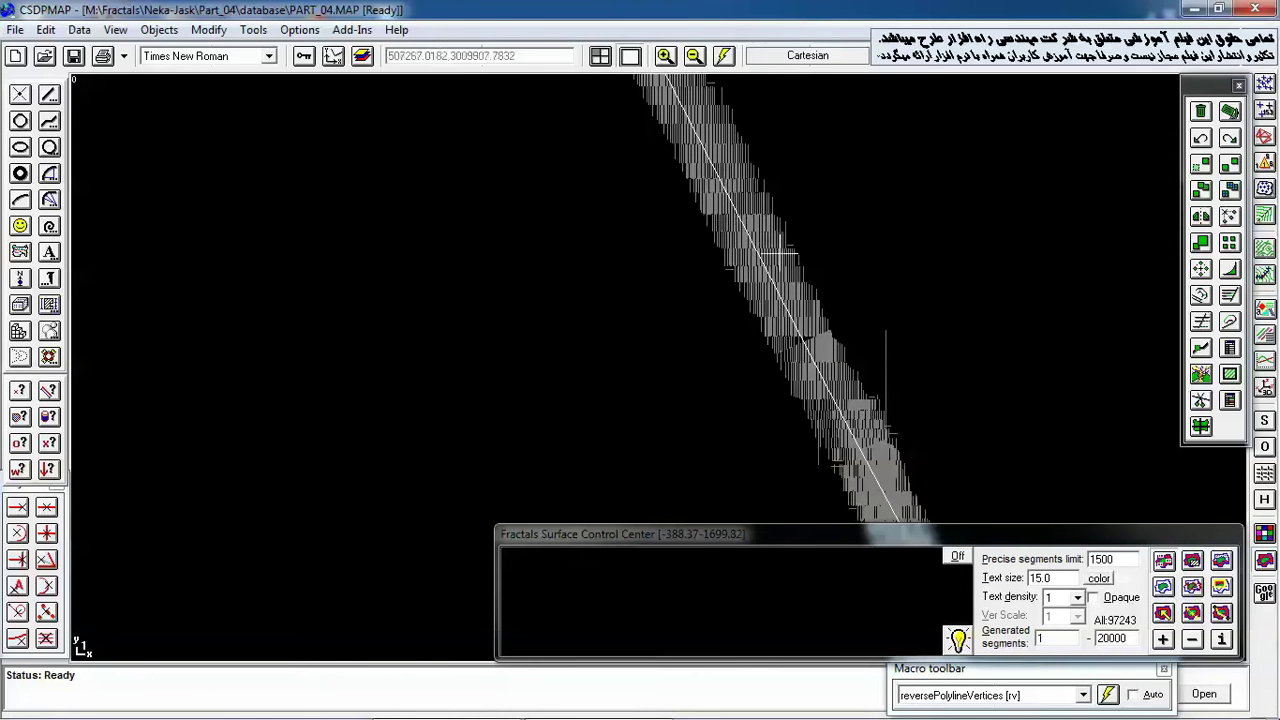
Step: Check the named segments settings of the surface, and examine the contours of the isolated strip at the route's northwestern end
{"action": "left_click", "coordinate": [1164, 561]}
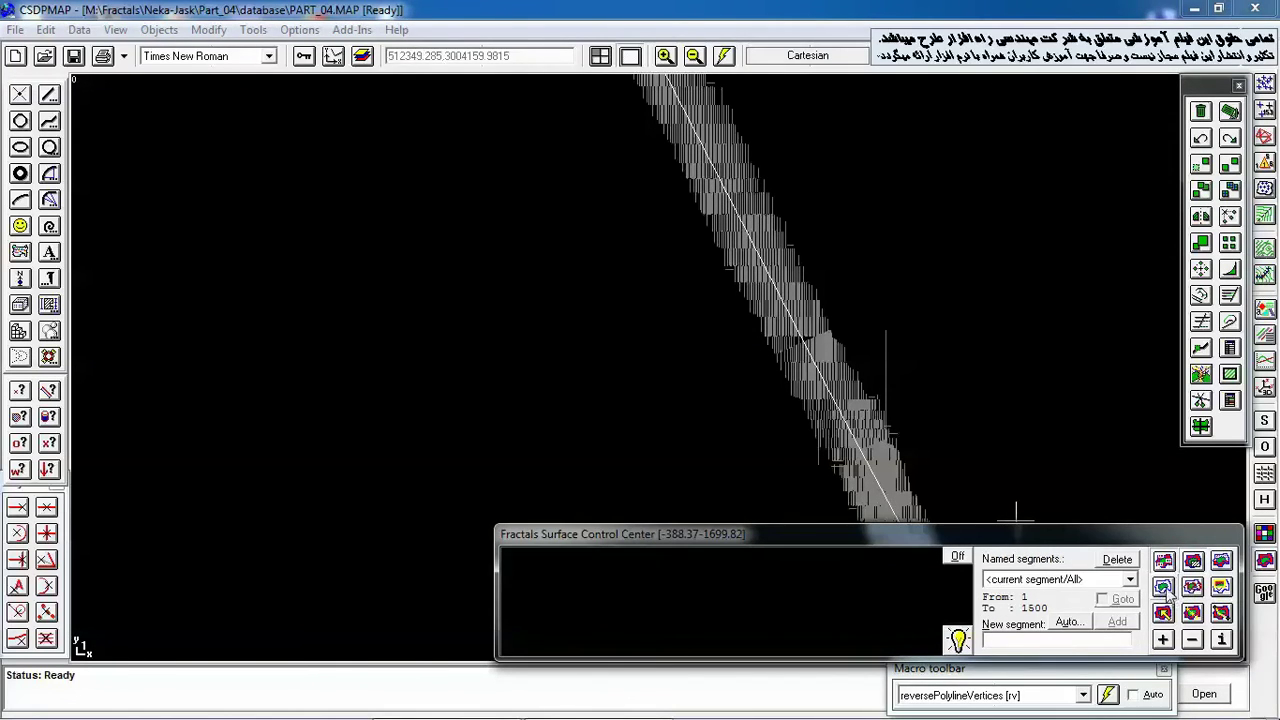
{"action": "left_click", "coordinate": [1164, 587]}
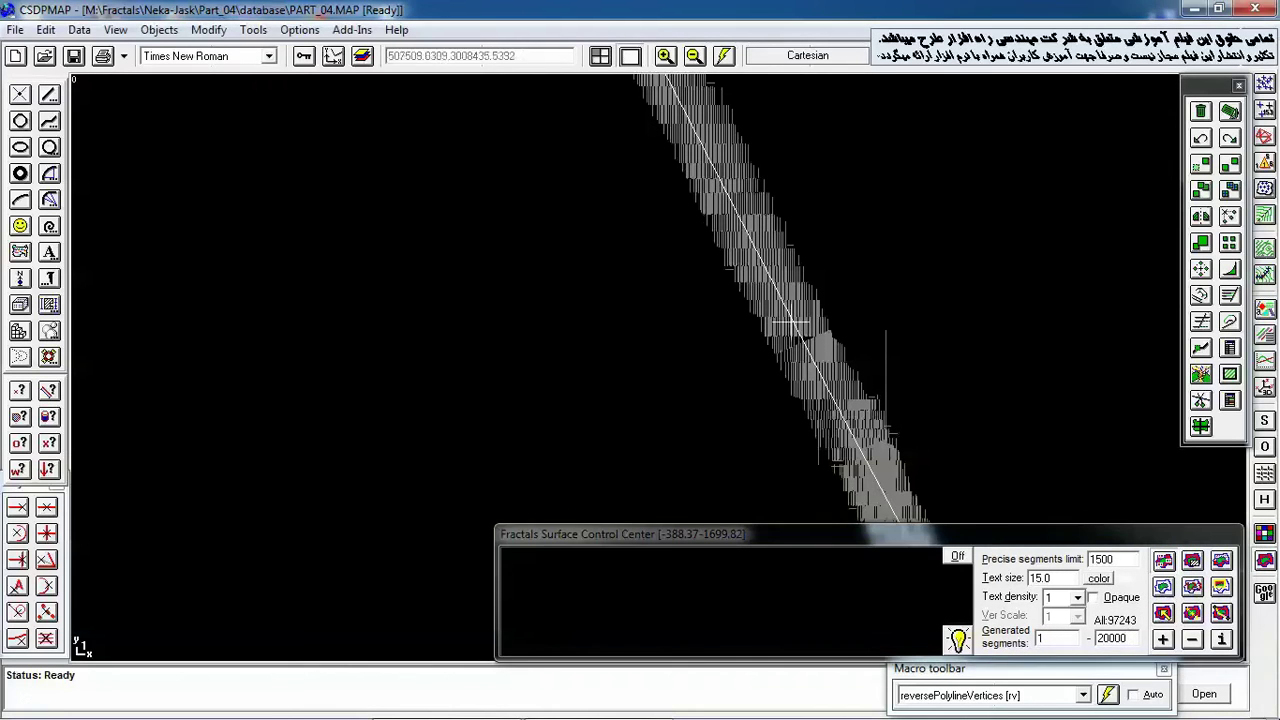
{"action": "scroll", "coordinate": [677, 277], "scroll_direction": "down", "scroll_amount": 3}
{"action": "left_click_drag", "start_coordinate": [558, 184], "coordinate": [848, 483]}
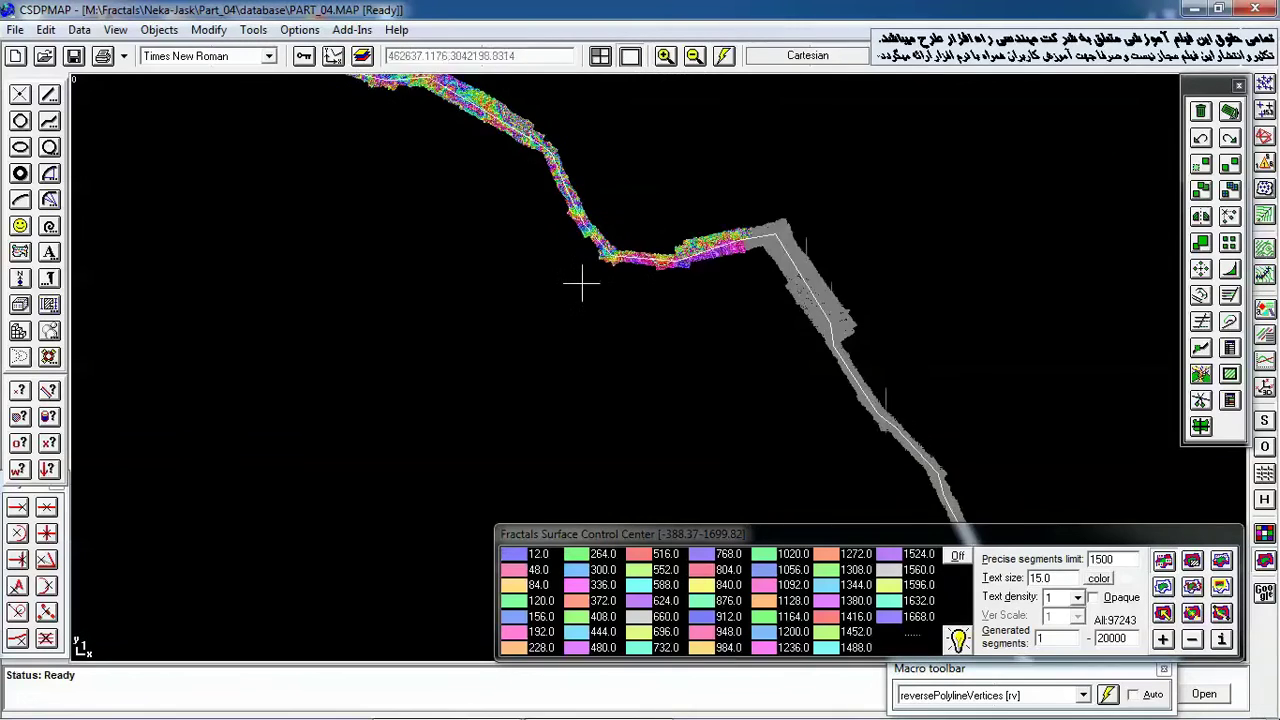
{"action": "left_click_drag", "start_coordinate": [580, 277], "coordinate": [851, 491]}
{"action": "scroll", "coordinate": [531, 245], "scroll_direction": "up", "scroll_amount": 3}
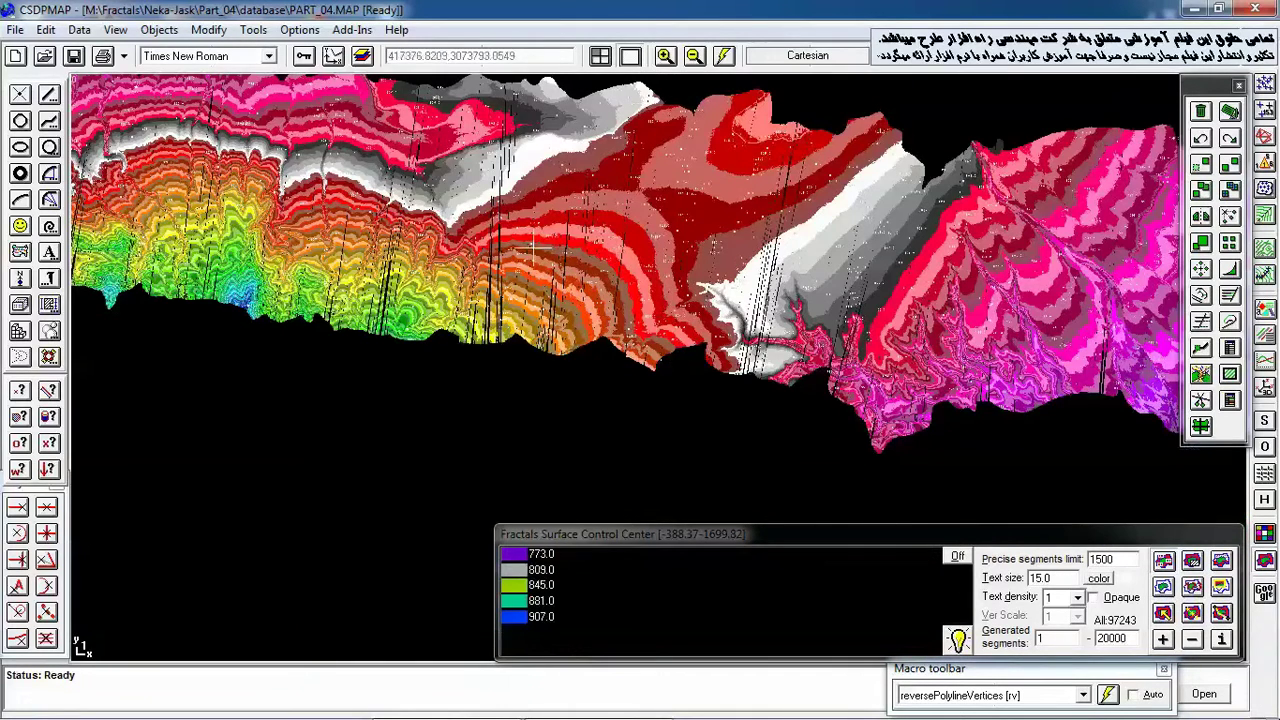
{"action": "left_click_drag", "start_coordinate": [903, 274], "coordinate": [981, 329]}
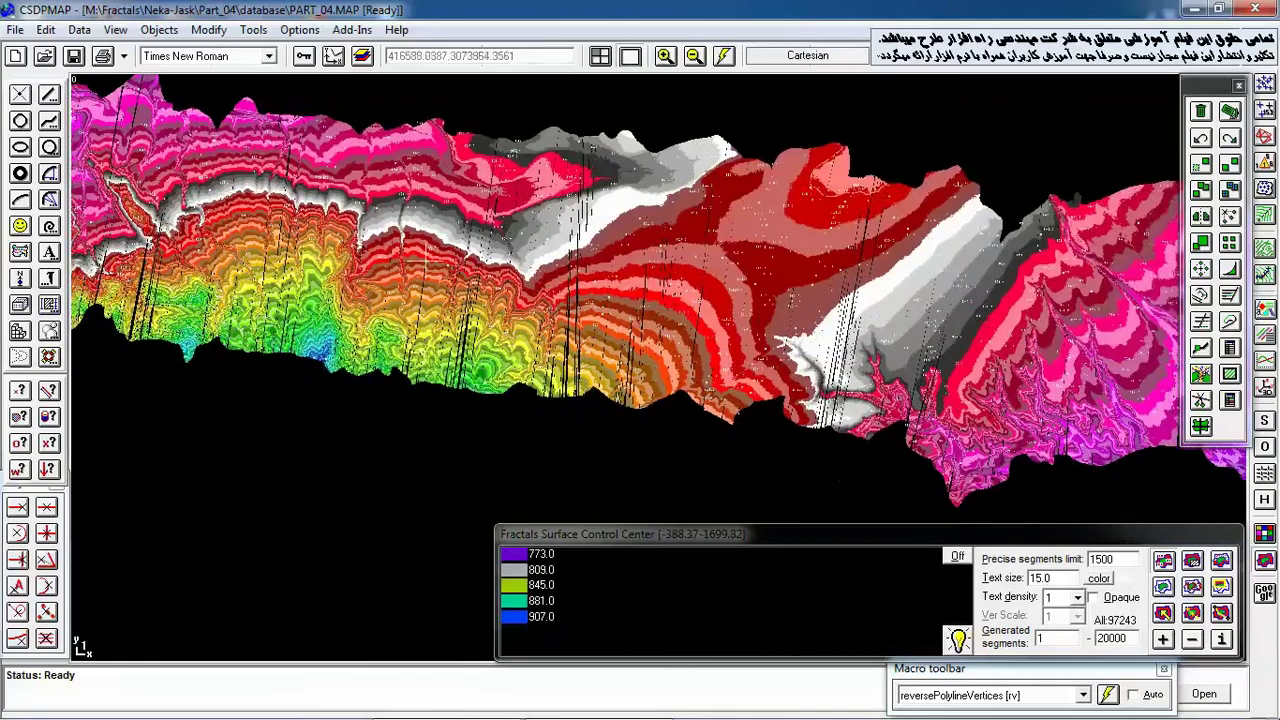
{"action": "left_click_drag", "start_coordinate": [425, 260], "coordinate": [958, 331]}
{"action": "left_click_drag", "start_coordinate": [391, 252], "coordinate": [437, 254]}
{"action": "left_click_drag", "start_coordinate": [930, 320], "coordinate": [485, 205]}
Step: Query the perimeter of the existing white polyline that runs along the route
{"action": "scroll", "coordinate": [658, 274], "scroll_direction": "down", "scroll_amount": 2}
{"action": "scroll", "coordinate": [705, 307], "scroll_direction": "down", "scroll_amount": 3}
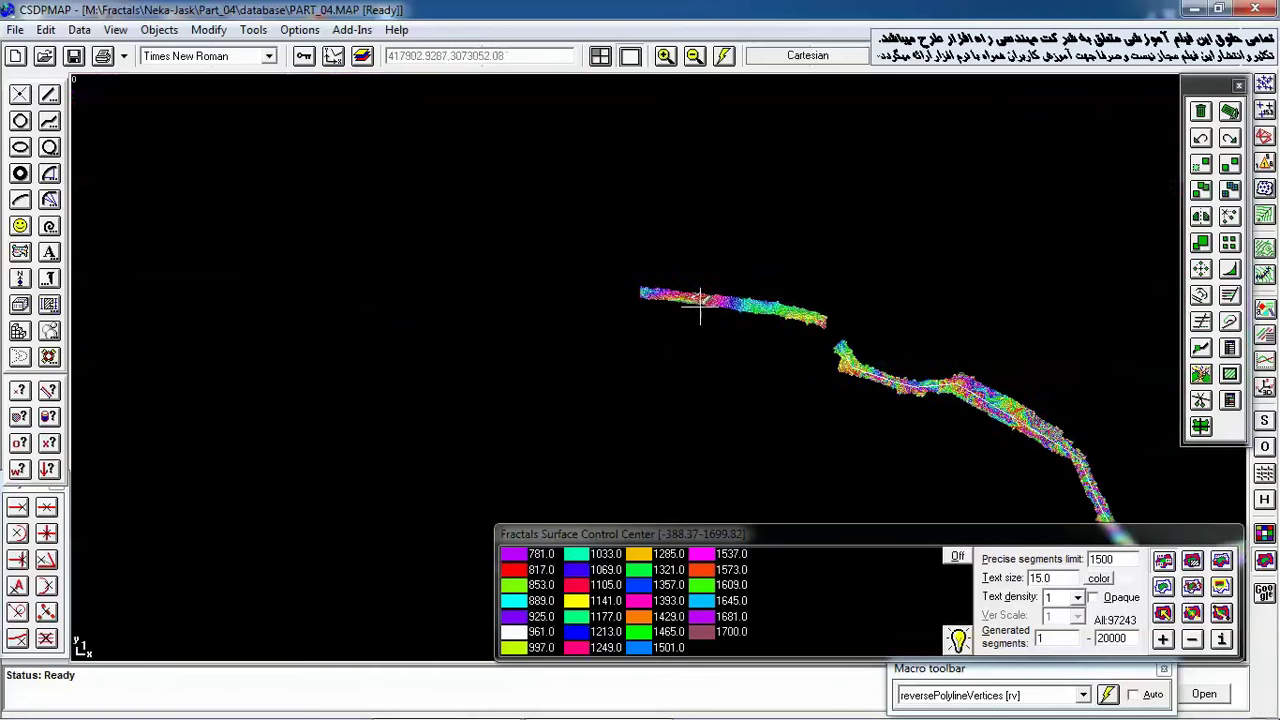
{"action": "left_click_drag", "start_coordinate": [794, 395], "coordinate": [376, 154]}
{"action": "left_click_drag", "start_coordinate": [598, 283], "coordinate": [446, 320]}
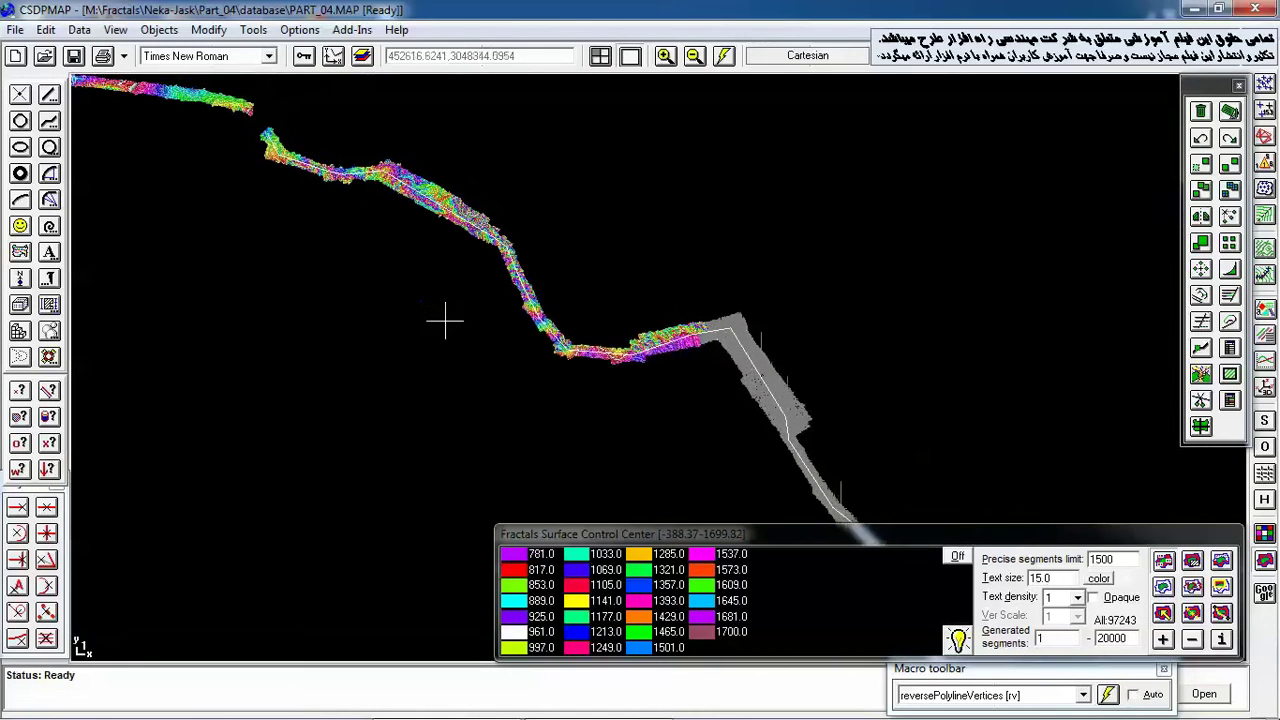
{"action": "left_click", "coordinate": [709, 330]}
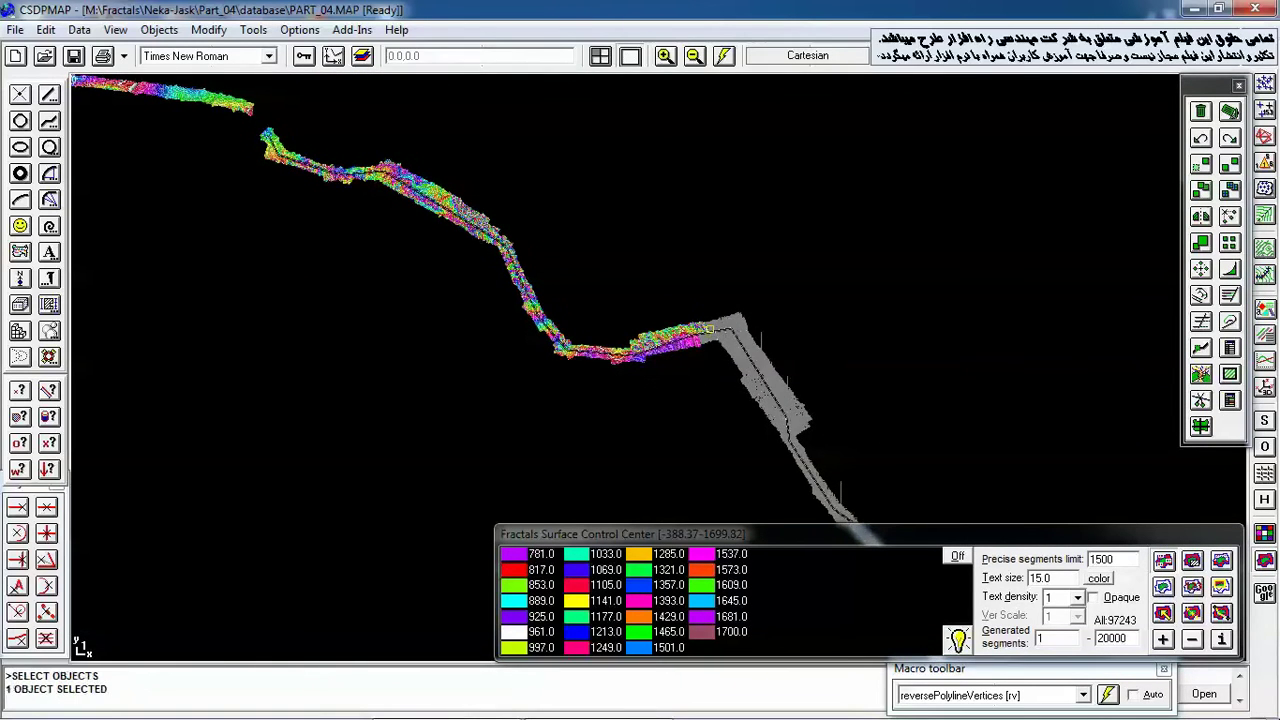
{"action": "right_click", "coordinate": [640, 303]}
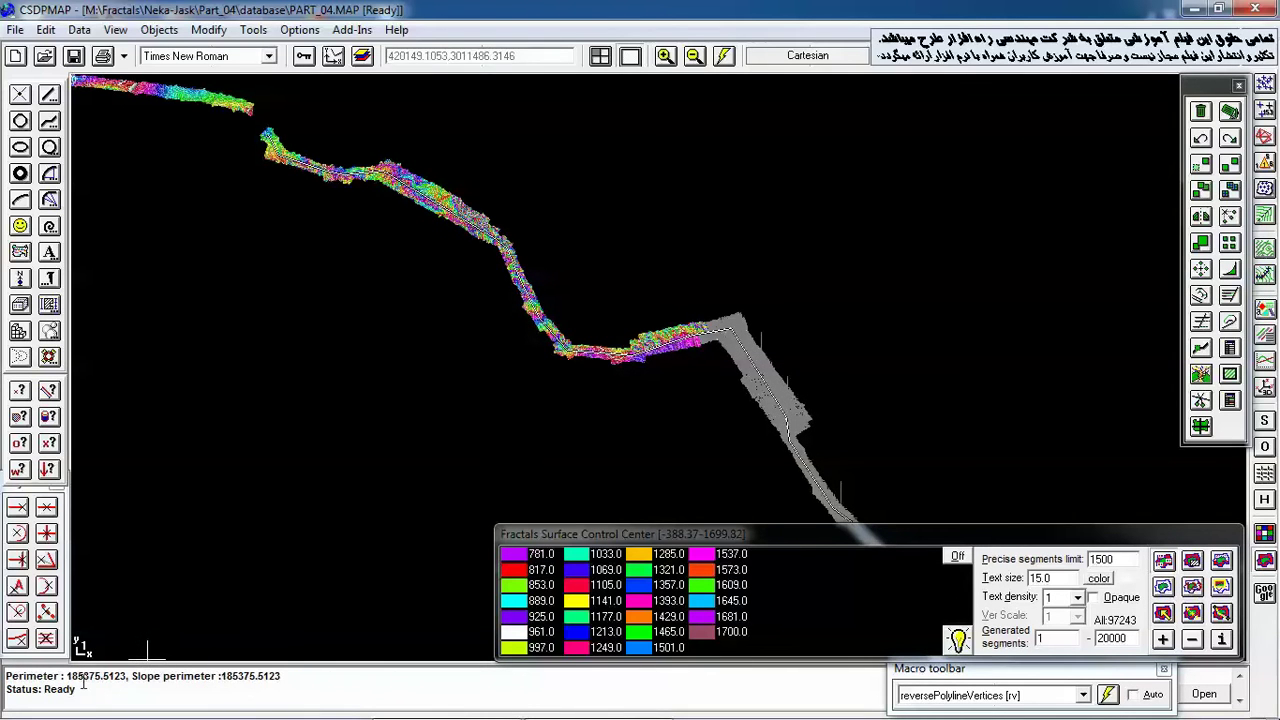
Step: Start a polyline at the southeastern end of the surface and roughly trace the route northward with five points
{"action": "scroll", "coordinate": [691, 360], "scroll_direction": "up", "scroll_amount": 4}
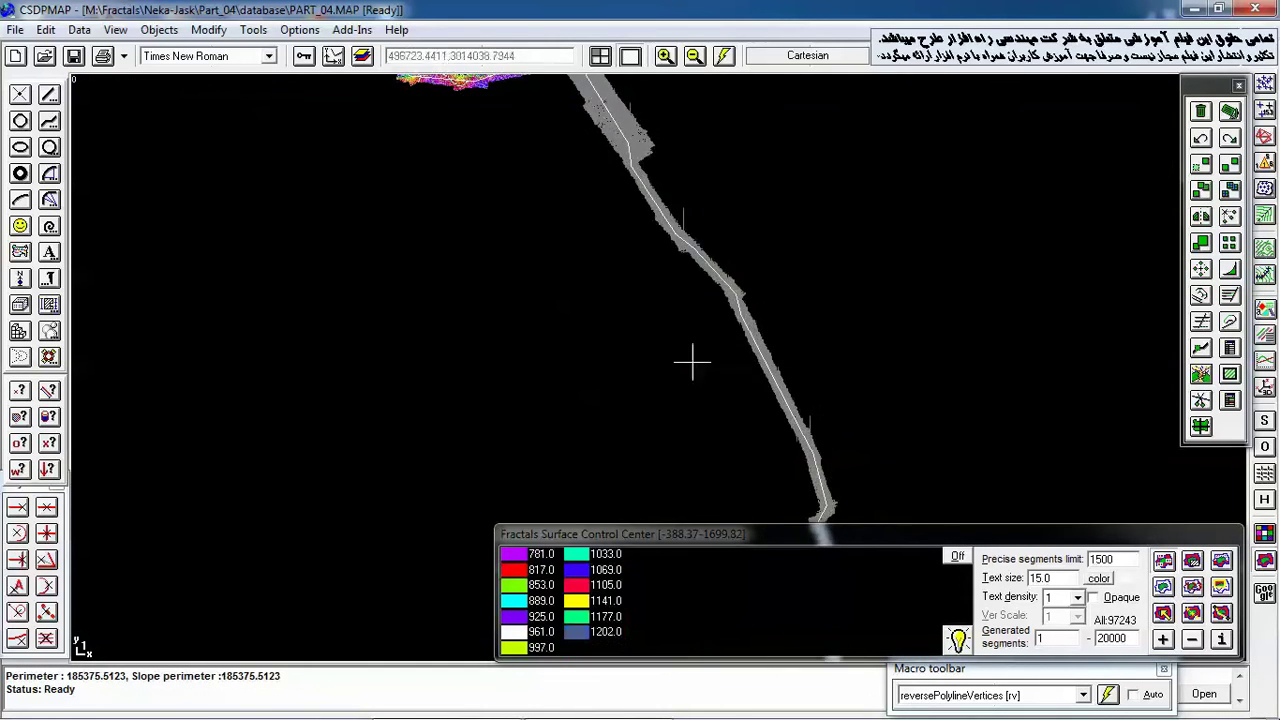
{"action": "scroll", "coordinate": [632, 328], "scroll_direction": "up", "scroll_amount": 4}
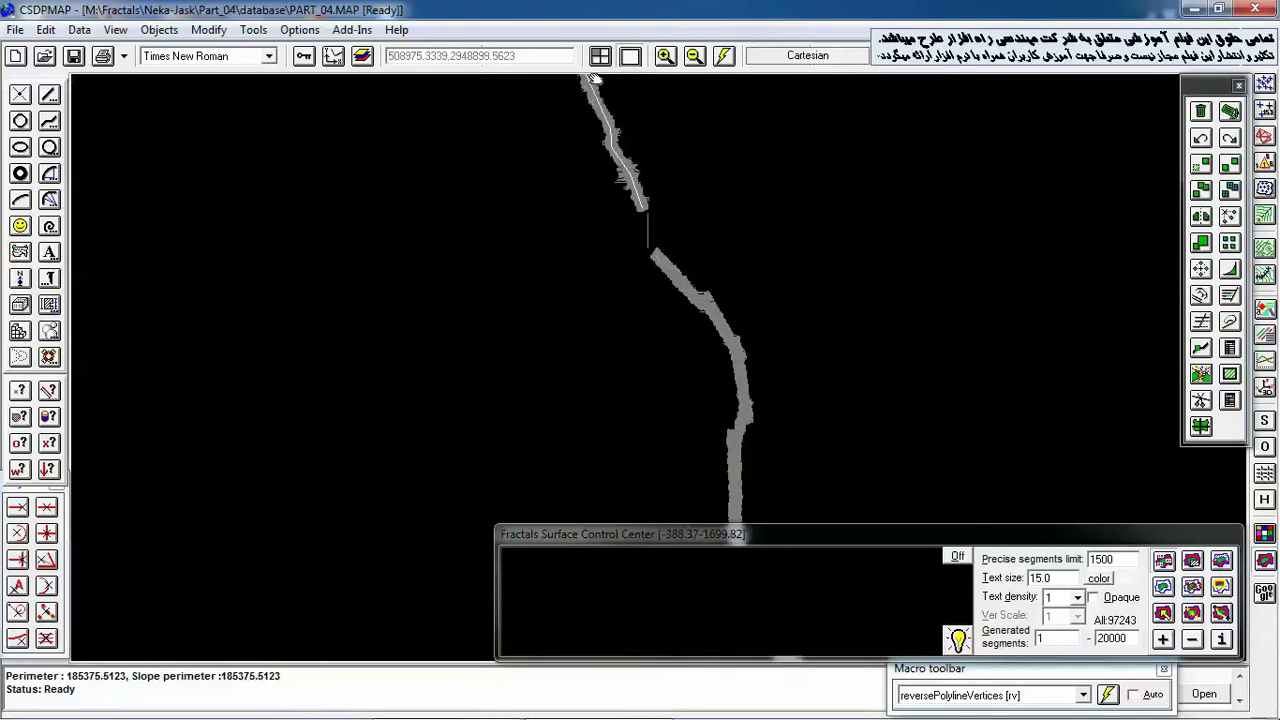
{"action": "left_click_drag", "start_coordinate": [709, 348], "coordinate": [617, 128]}
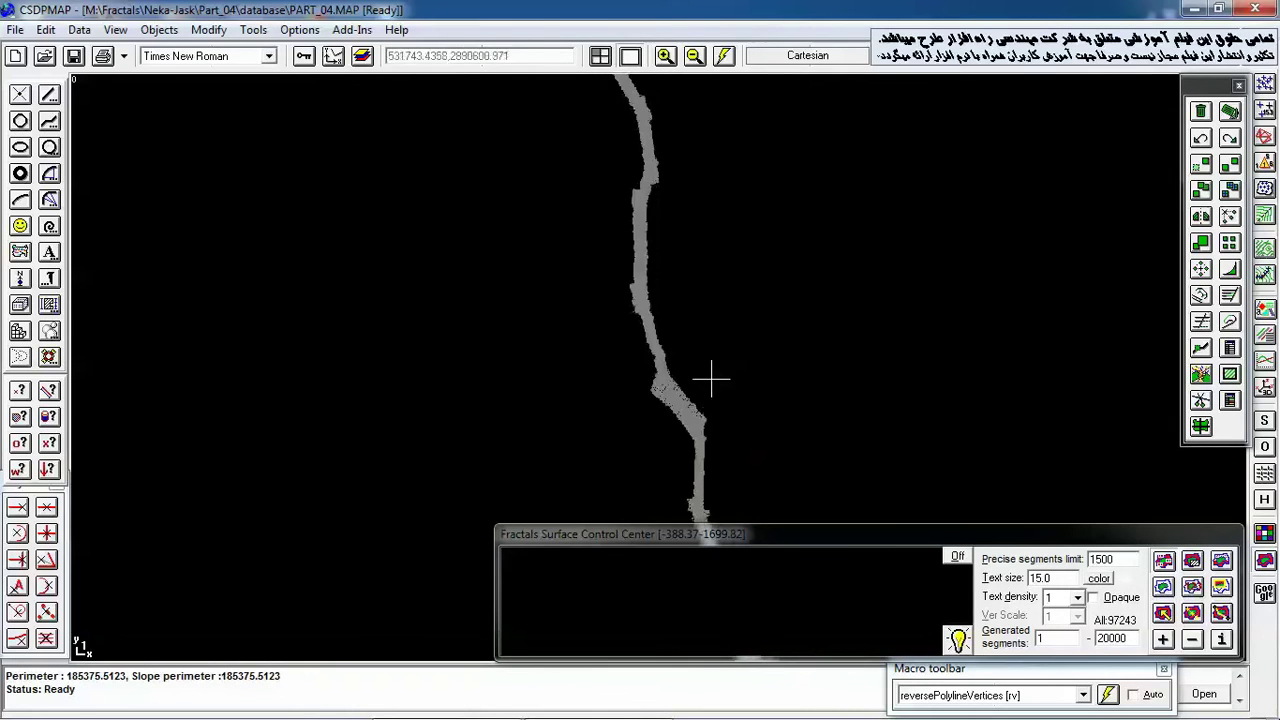
{"action": "scroll", "coordinate": [709, 375], "scroll_direction": "down", "scroll_amount": 3}
{"action": "type", "text": "PL"}
{"action": "key", "text": "Return"}
{"action": "left_click_drag", "start_coordinate": [791, 310], "coordinate": [791, 283]}
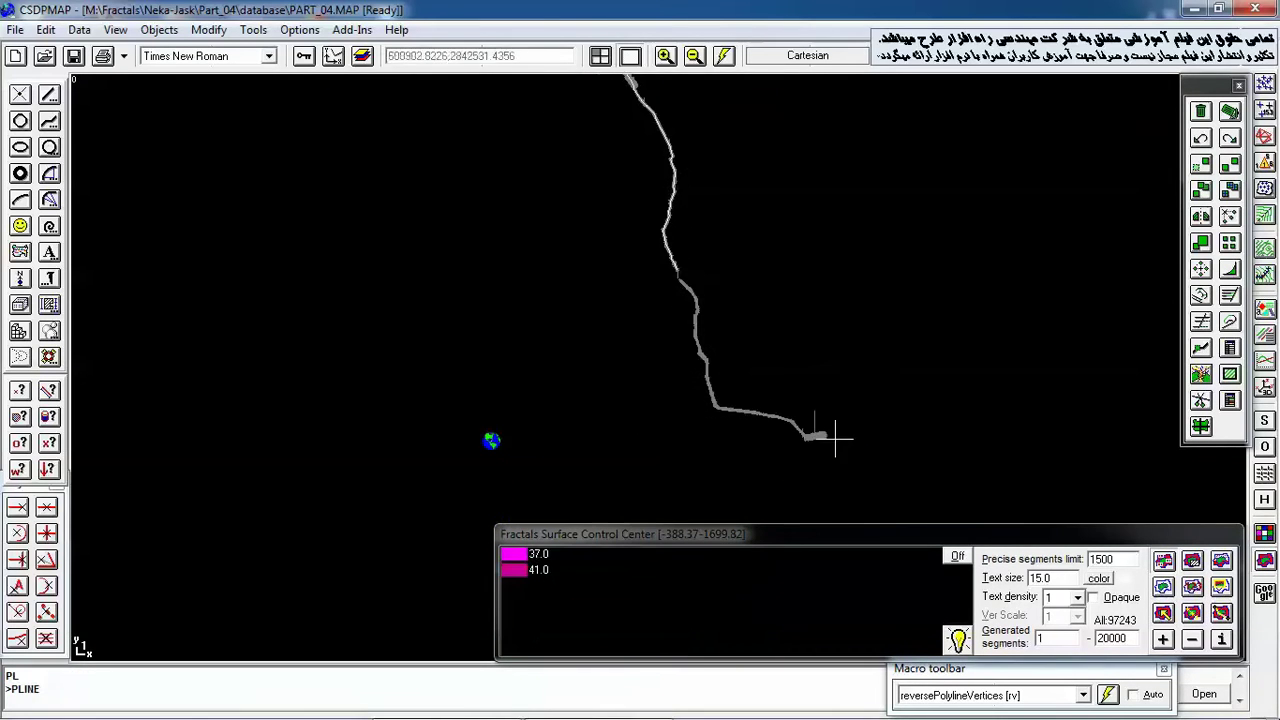
{"action": "left_click", "coordinate": [833, 435]}
{"action": "left_click", "coordinate": [800, 434]}
{"action": "left_click", "coordinate": [752, 414]}
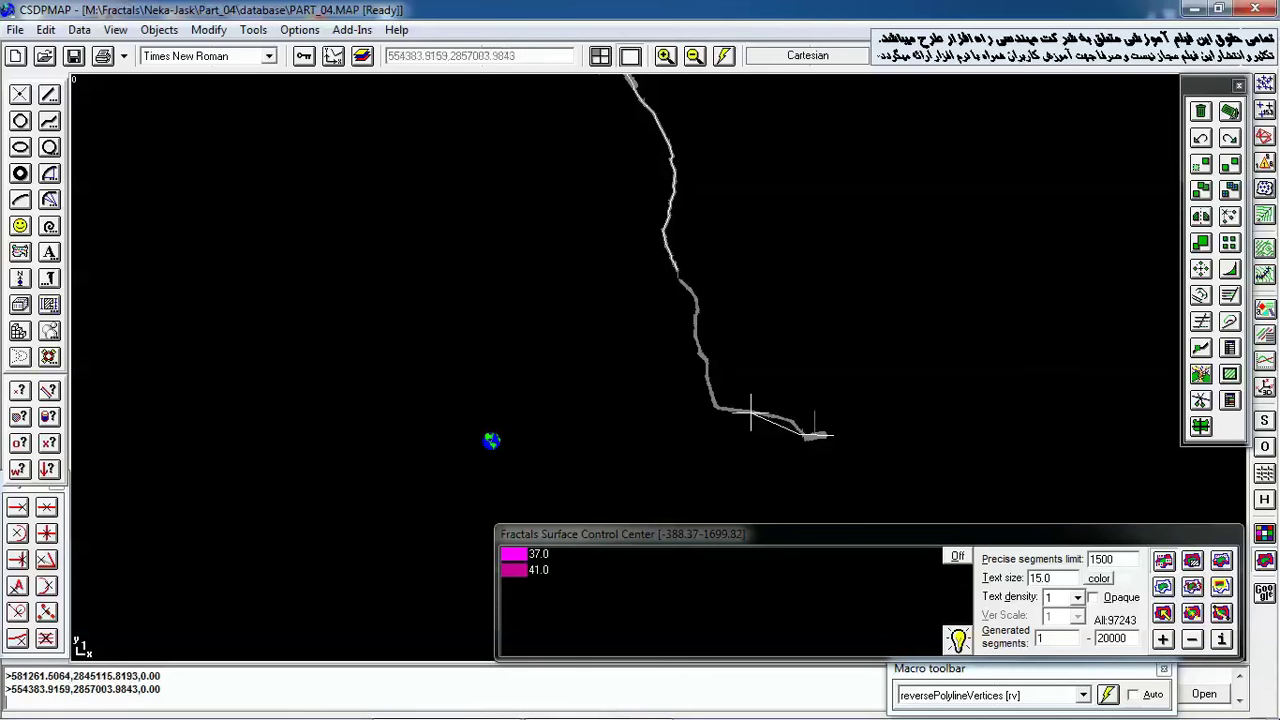
{"action": "left_click", "coordinate": [708, 390]}
{"action": "left_click", "coordinate": [686, 288]}
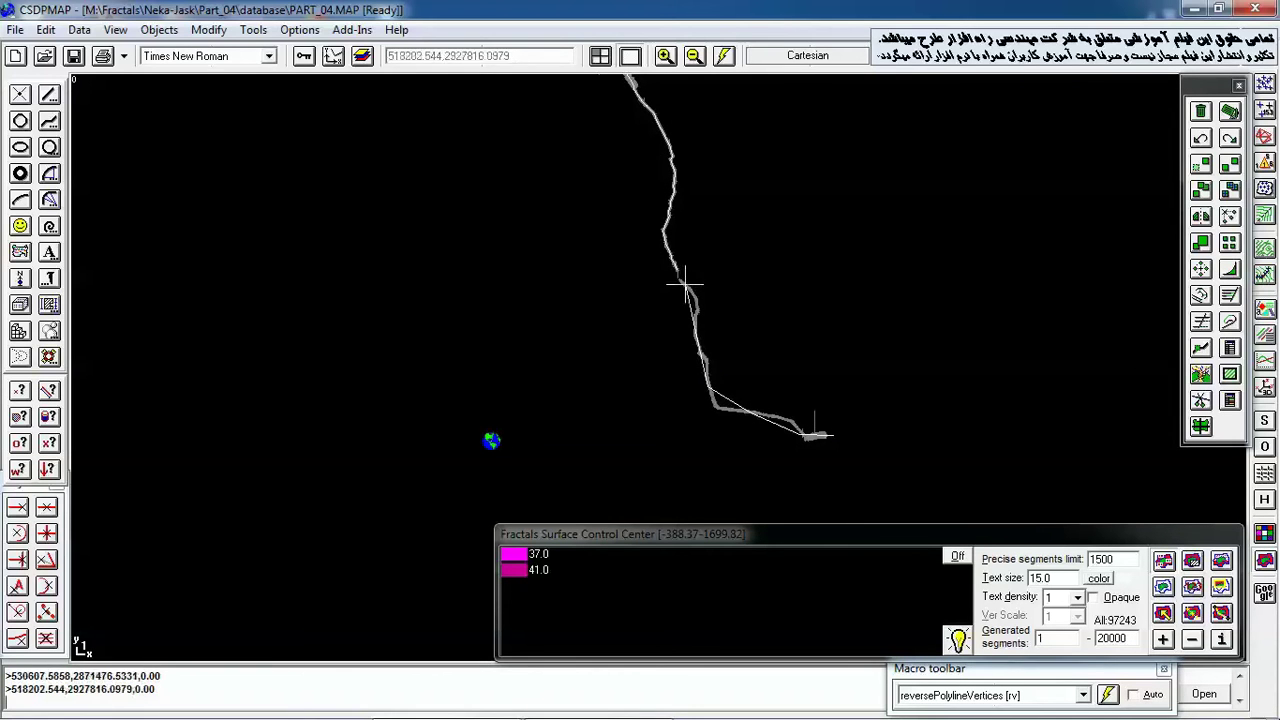
Step: Continue the polyline along the rest of the route and end it at the surface's northwestern tip
{"action": "left_click_drag", "start_coordinate": [682, 232], "coordinate": [688, 256]}
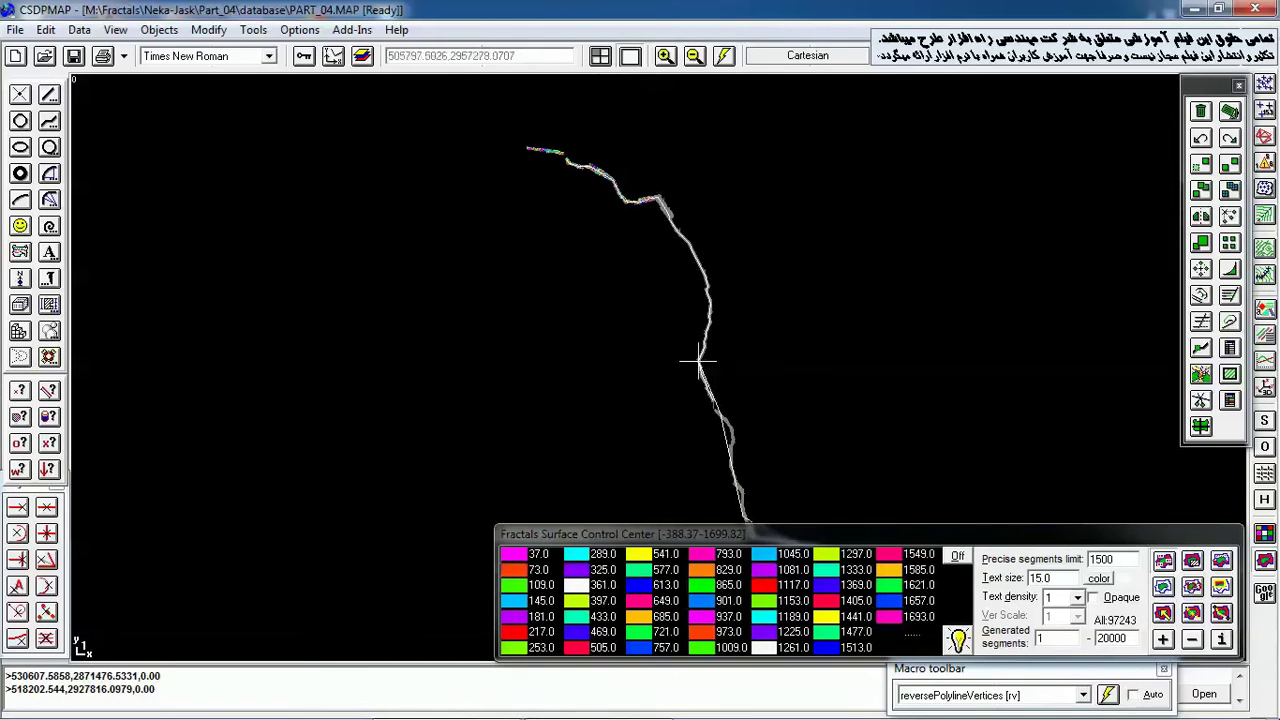
{"action": "left_click", "coordinate": [704, 322]}
{"action": "left_click", "coordinate": [701, 282]}
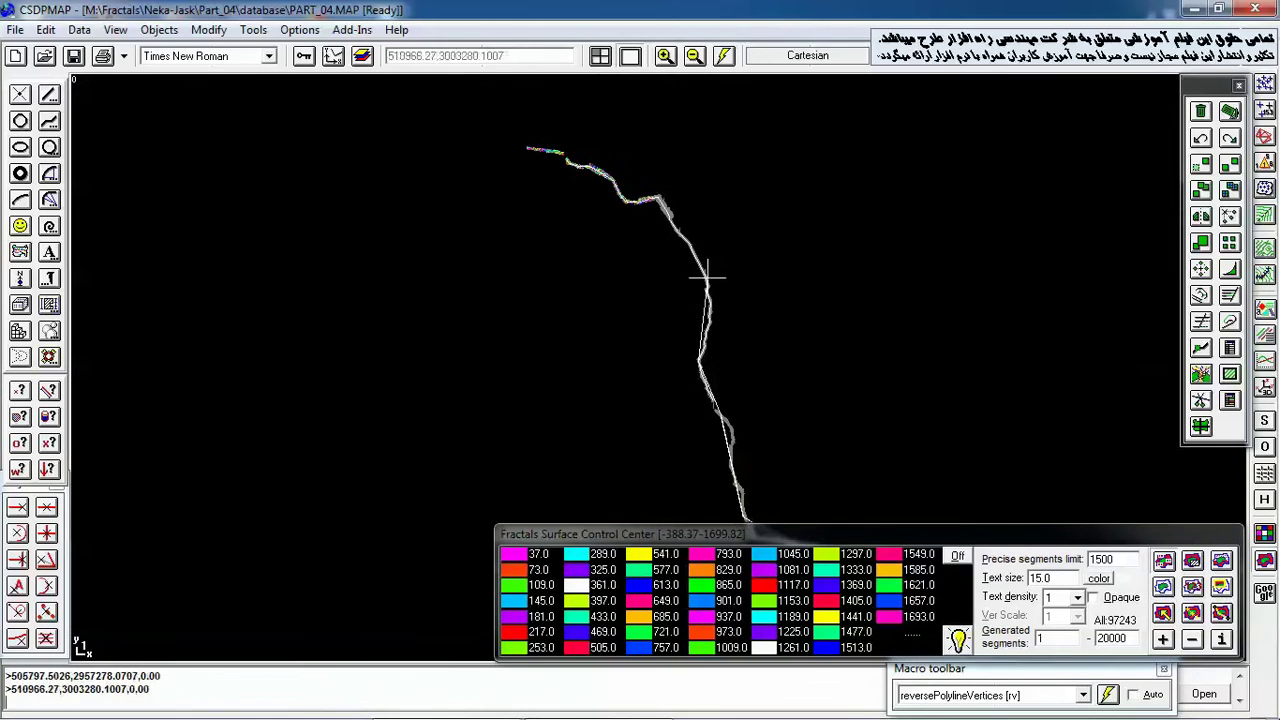
{"action": "left_click", "coordinate": [660, 200]}
{"action": "left_click", "coordinate": [625, 200]}
{"action": "left_click", "coordinate": [563, 152]}
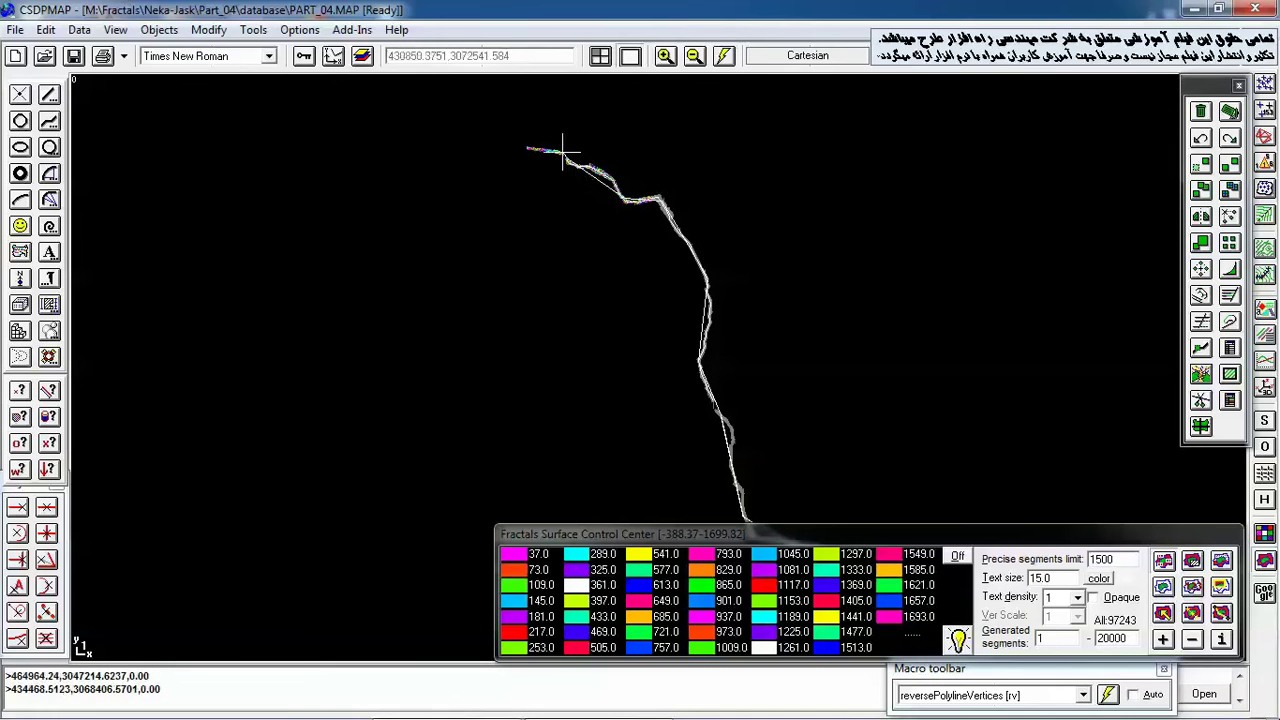
{"action": "left_click", "coordinate": [524, 148]}
{"action": "right_click", "coordinate": [522, 192]}
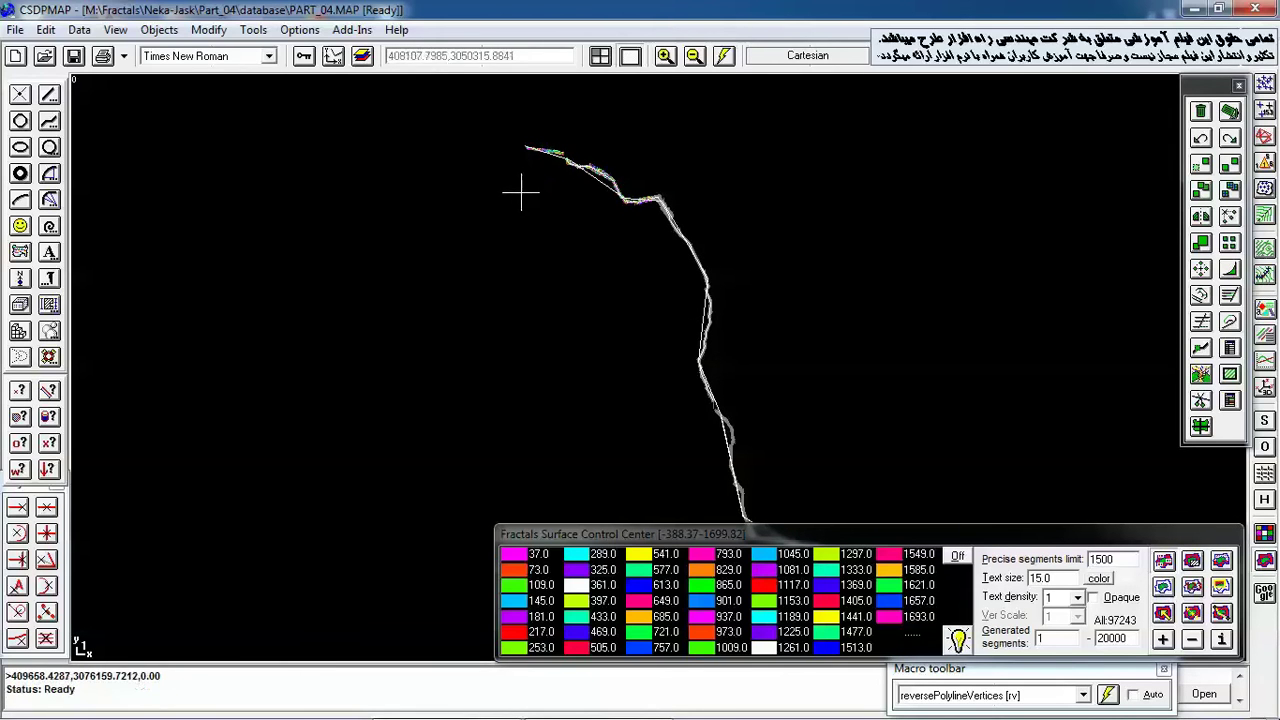
Step: List the object information of the last drawn polyline and read its perimeter in the enlarged command history
{"action": "type", "text": "LI"}
{"action": "key", "text": "Return"}
{"action": "right_click", "coordinate": [553, 187]}
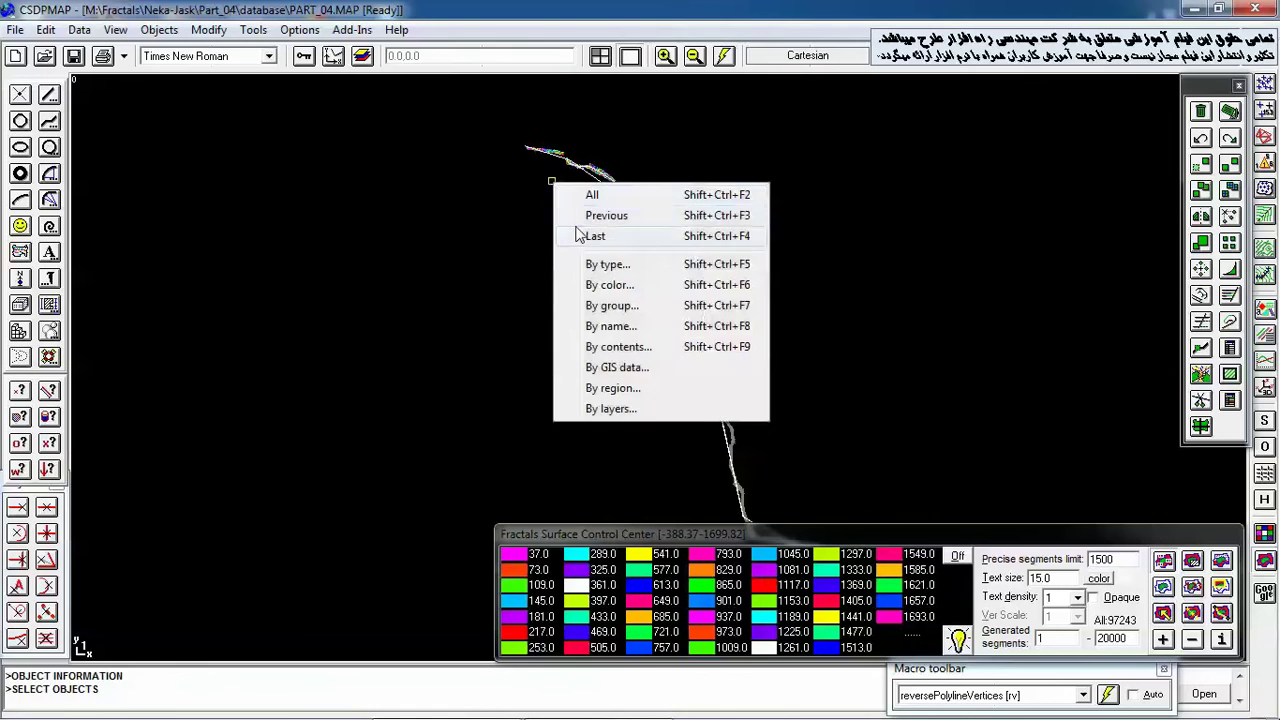
{"action": "left_click", "coordinate": [590, 237]}
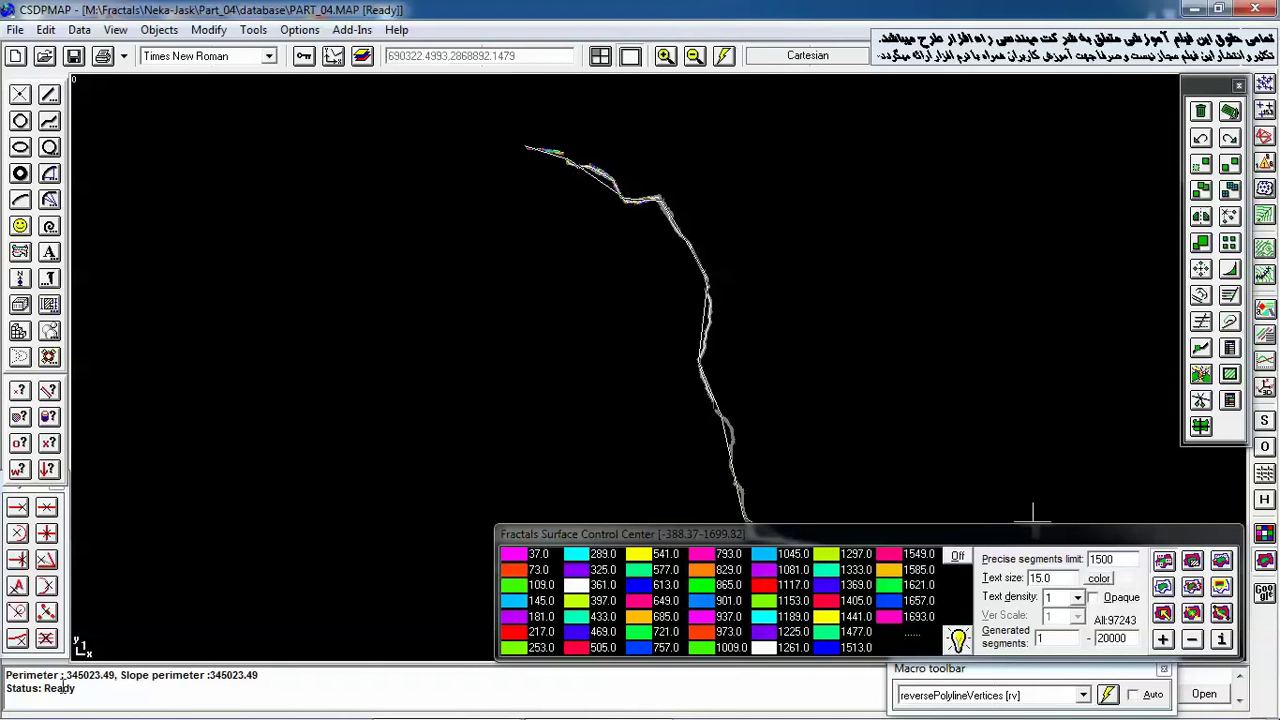
{"action": "left_click", "coordinate": [1206, 694]}
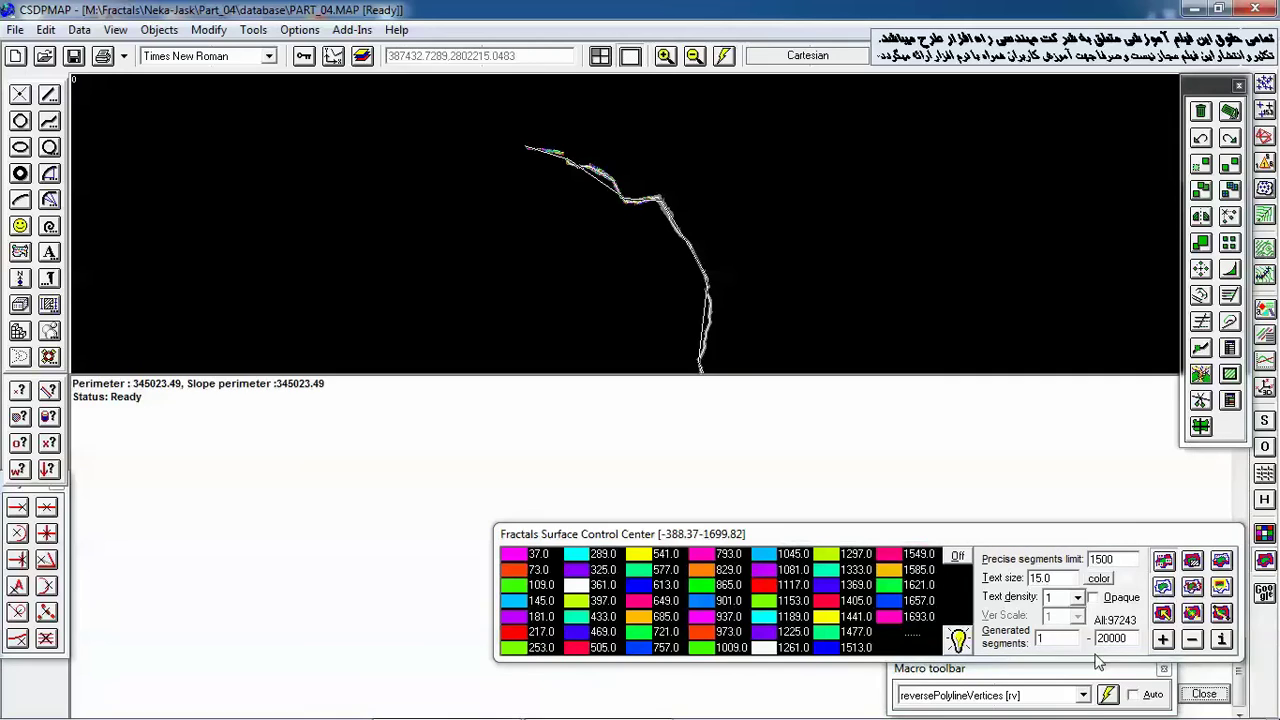
{"action": "left_click", "coordinate": [1204, 694]}
Step: Compare the traced polyline with the whole route and examine the surface contours at the northwestern end
{"action": "left_click_drag", "start_coordinate": [820, 457], "coordinate": [698, 224]}
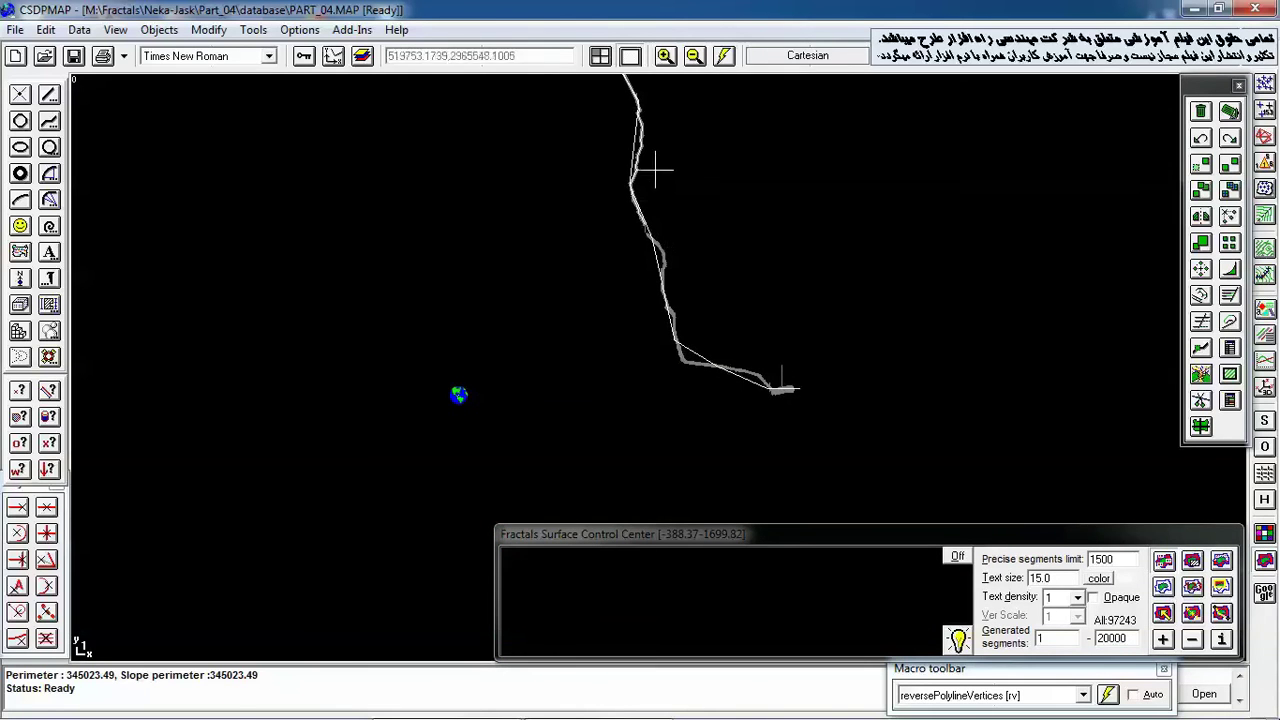
{"action": "left_click_drag", "start_coordinate": [651, 171], "coordinate": [690, 356]}
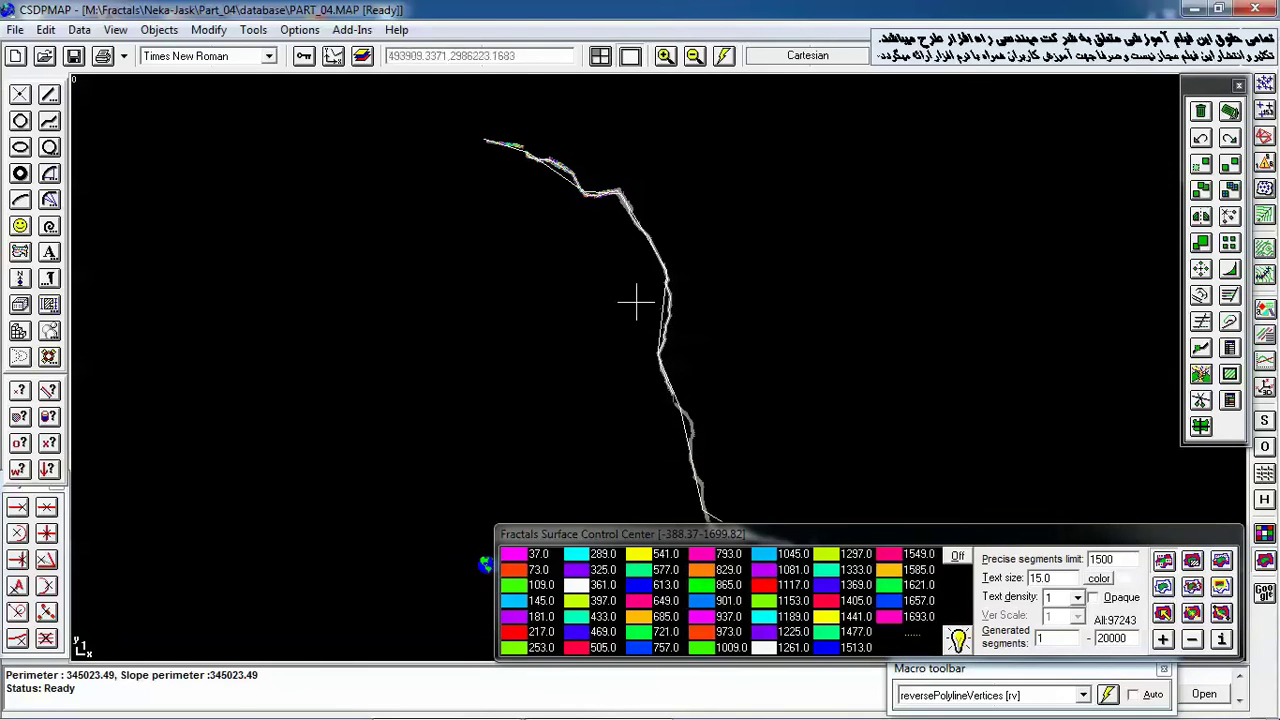
{"action": "scroll", "coordinate": [491, 132], "scroll_direction": "up", "scroll_amount": 3}
{"action": "scroll", "coordinate": [532, 179], "scroll_direction": "up", "scroll_amount": 3}
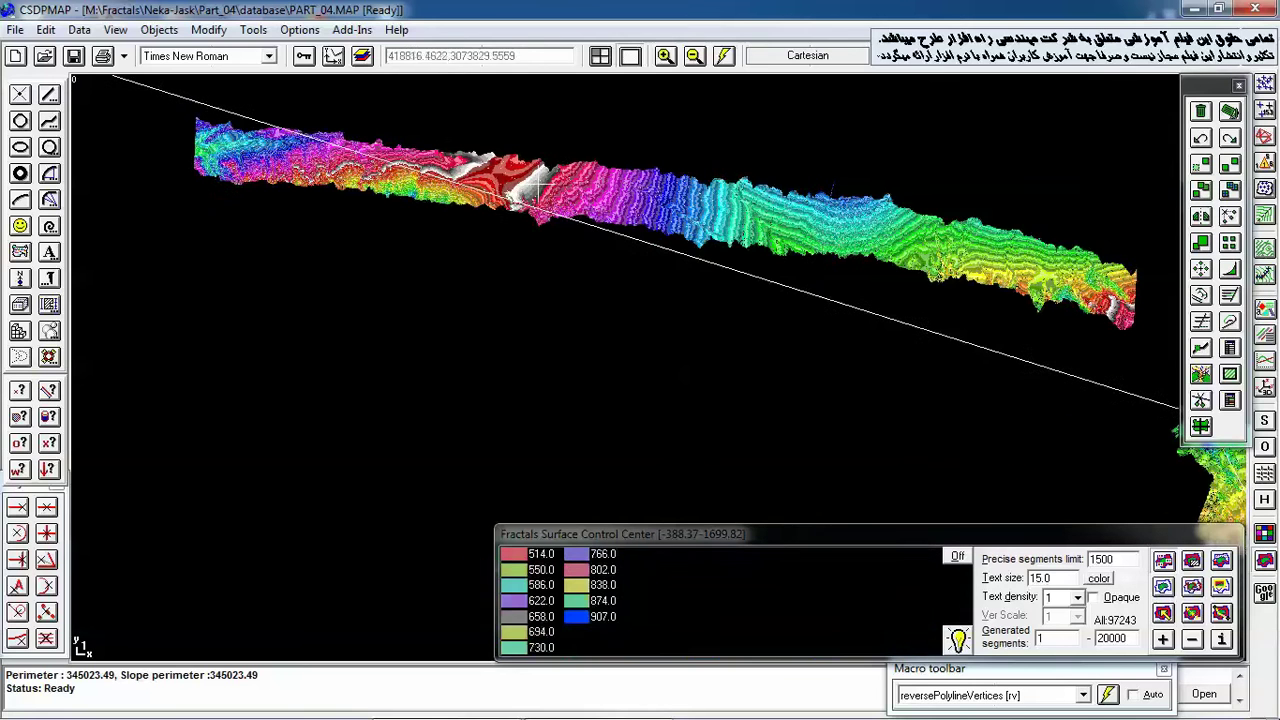
{"action": "left_click_drag", "start_coordinate": [702, 310], "coordinate": [566, 257]}
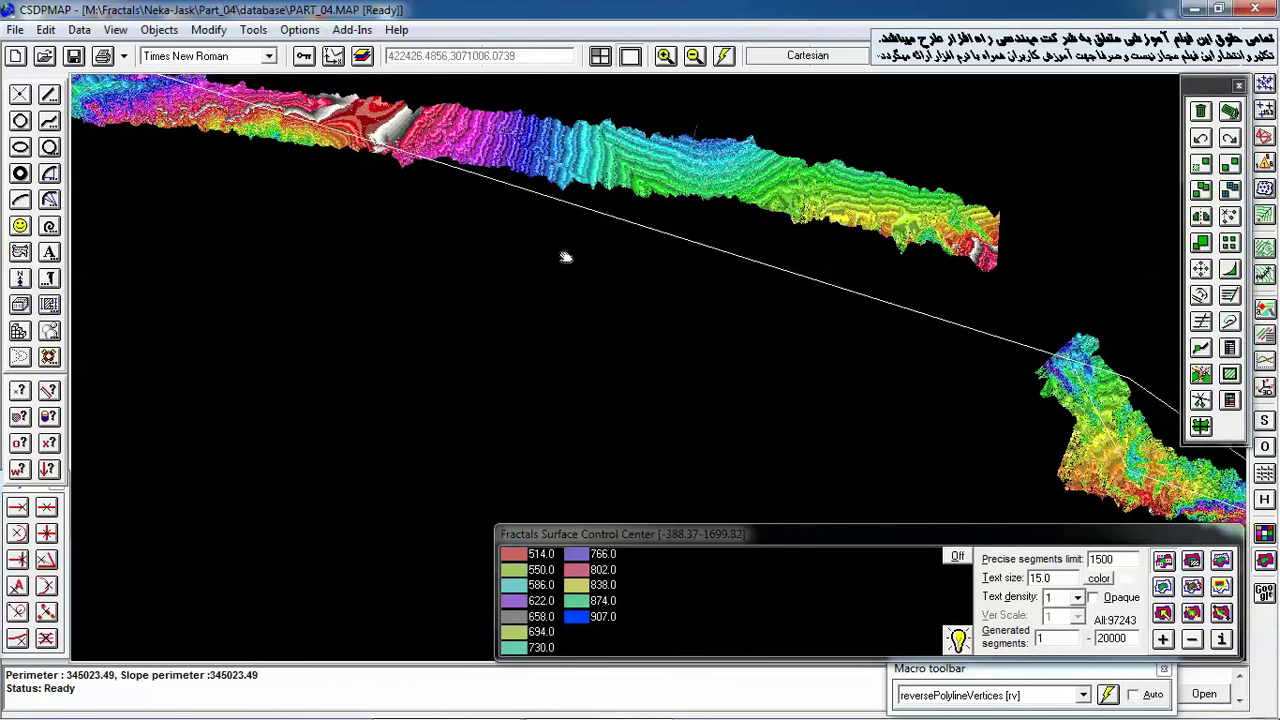
{"action": "scroll", "coordinate": [566, 268], "scroll_direction": "down", "scroll_amount": 2}
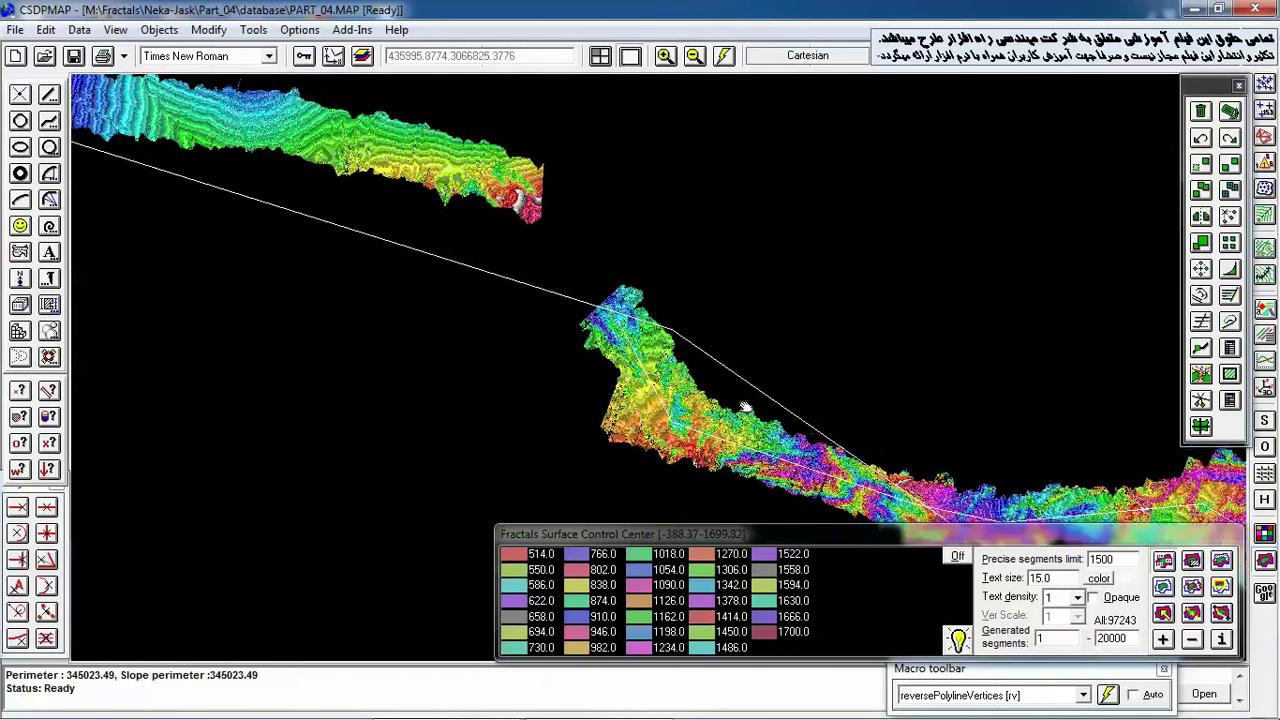
{"action": "scroll", "coordinate": [787, 378], "scroll_direction": "up", "scroll_amount": 2}
{"action": "scroll", "coordinate": [491, 289], "scroll_direction": "down", "scroll_amount": 1}
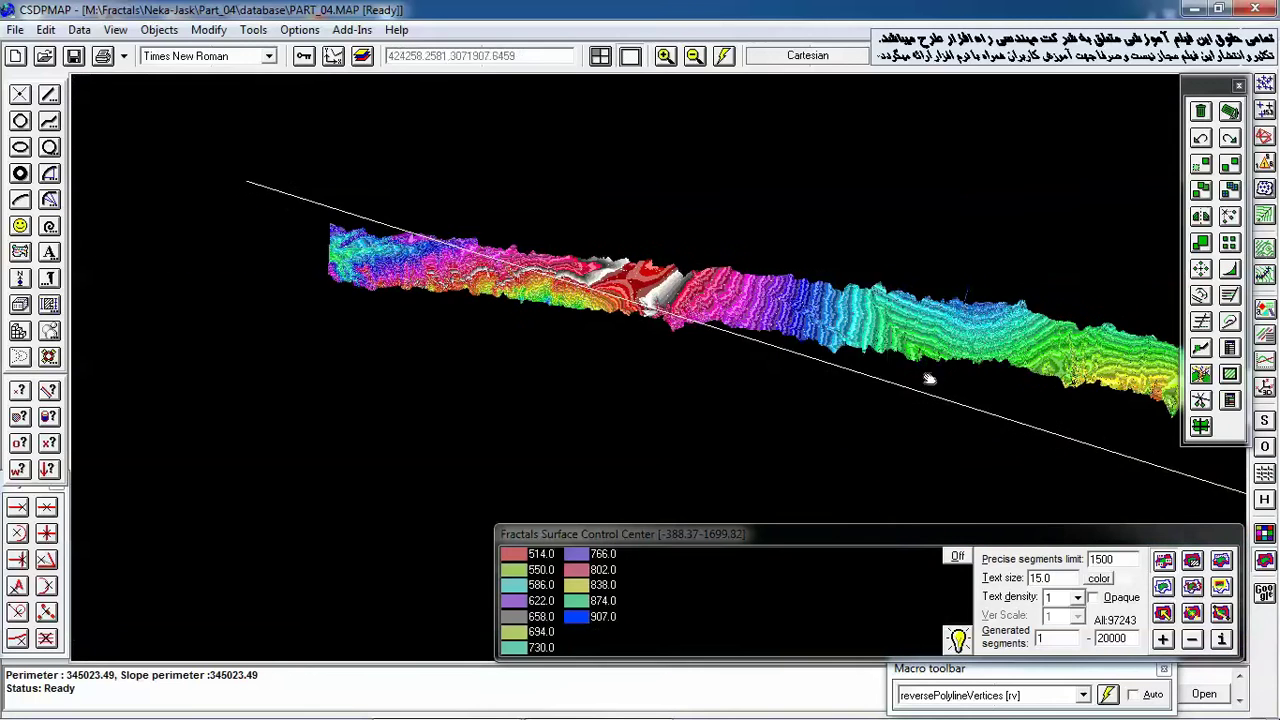
{"action": "scroll", "coordinate": [544, 282], "scroll_direction": "up", "scroll_amount": 2}
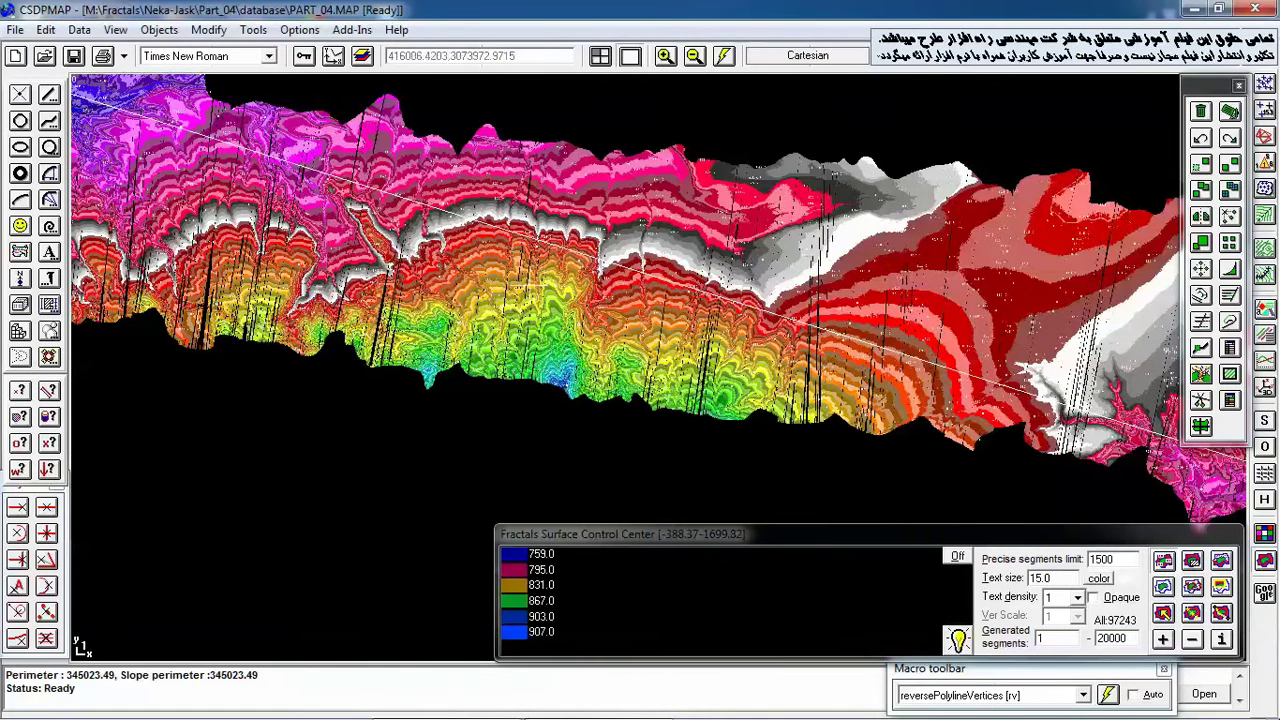